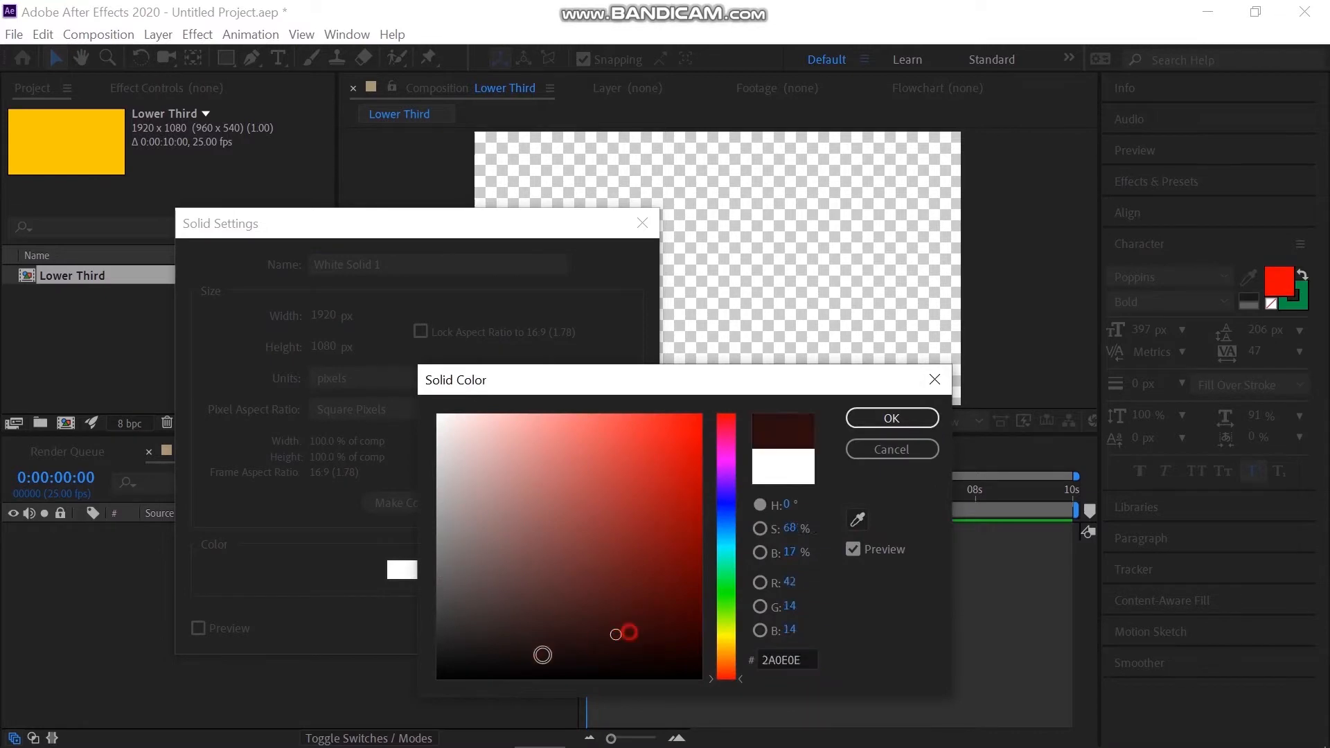
Create a near-black 1920 x 1080 px solid as the background layer of the Lower Third composition
click(868, 429)
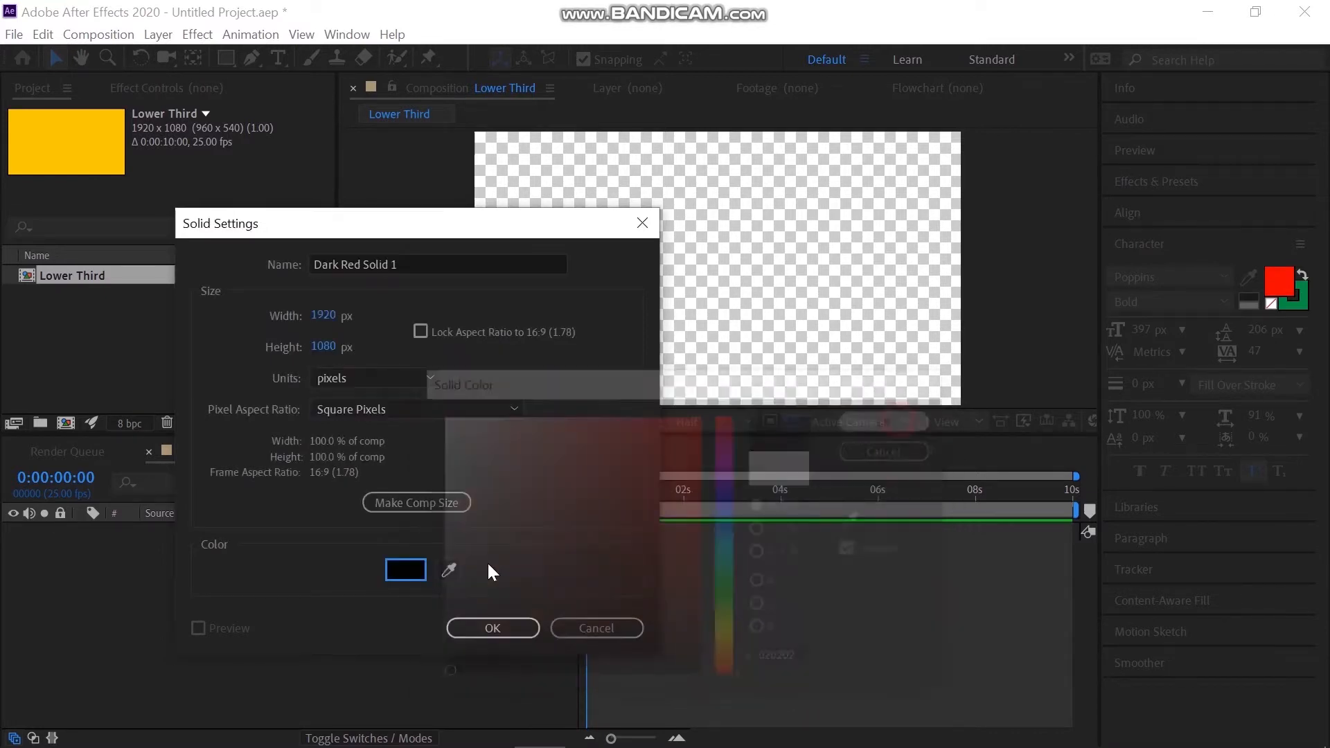
click(470, 622)
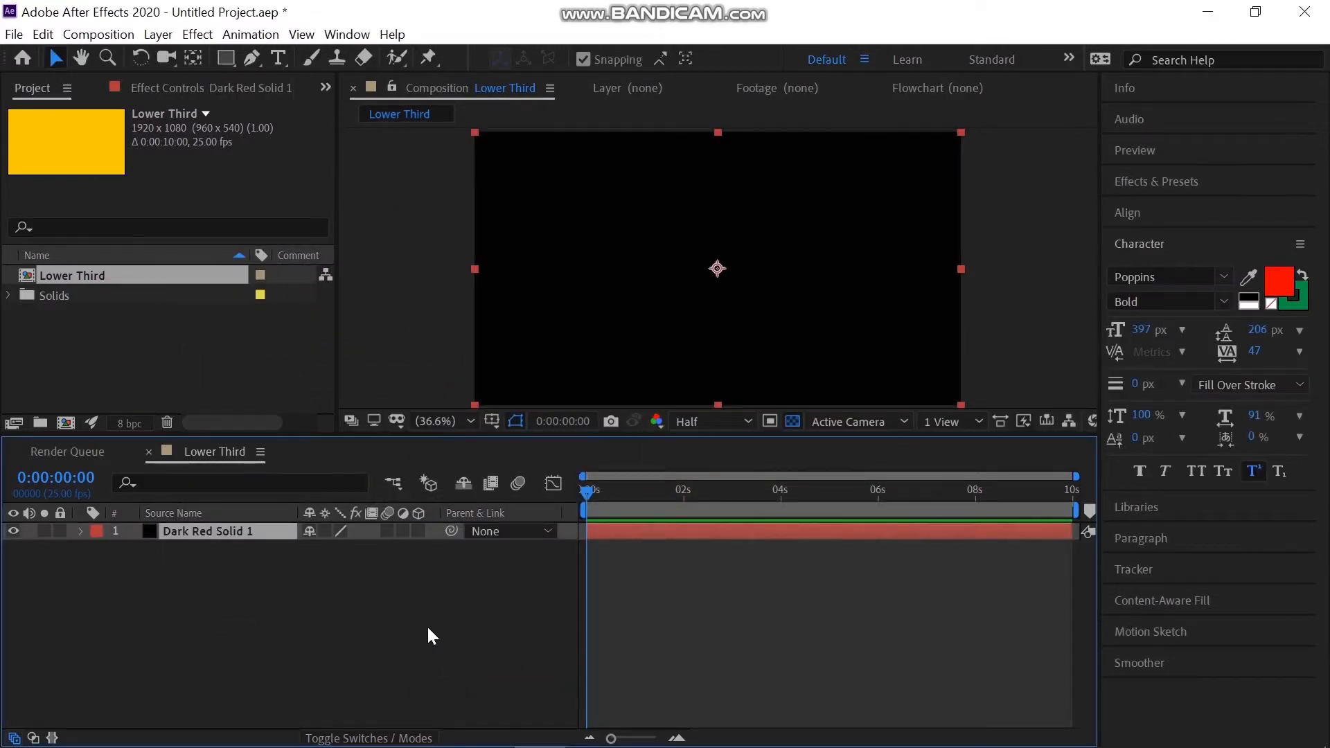
click(428, 623)
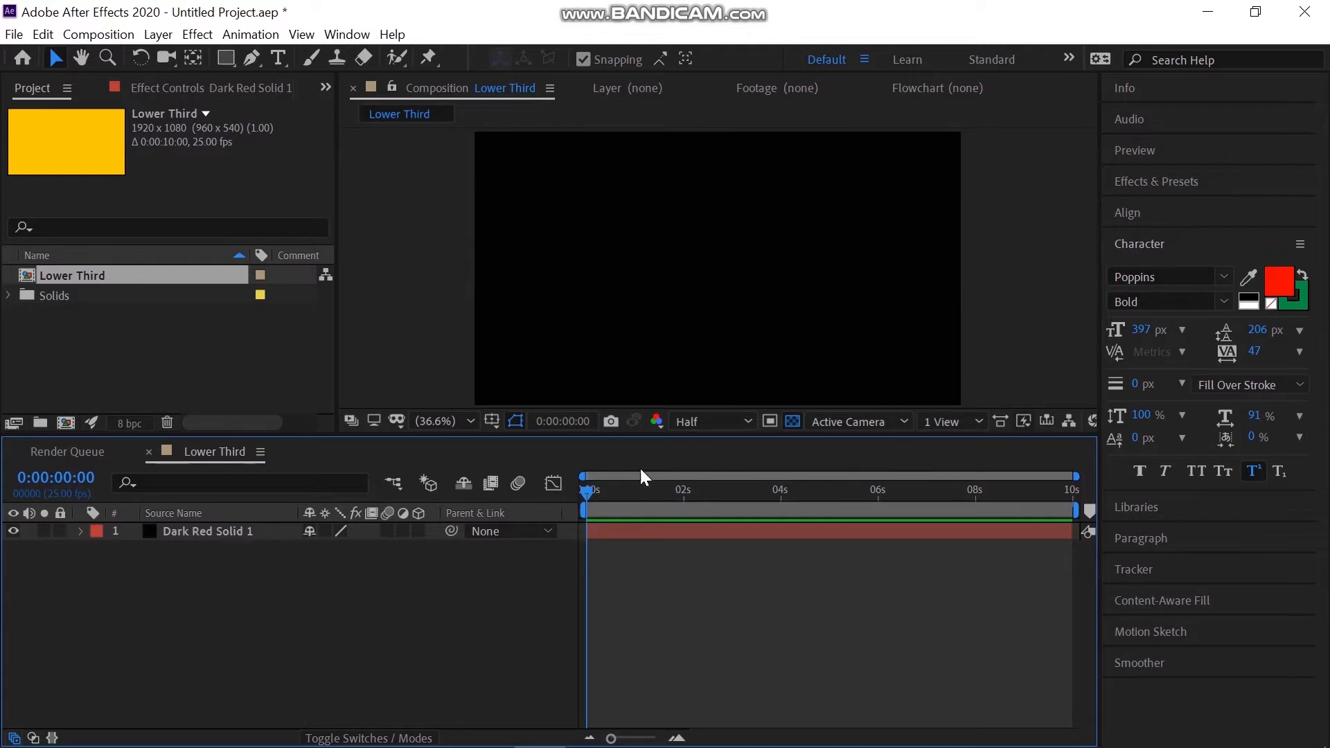
Add a text layer reading "Next Paradigm" to the composition
click(278, 58)
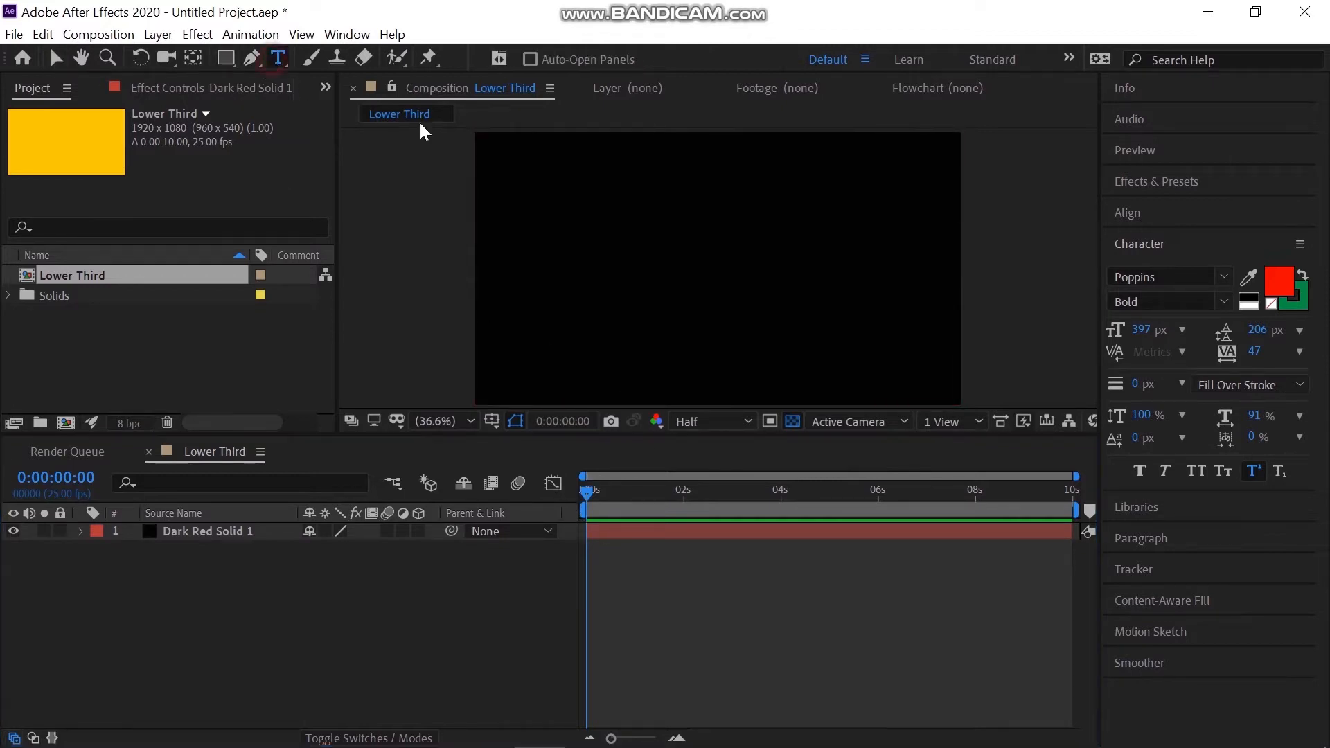
click(521, 184)
text(Ne)
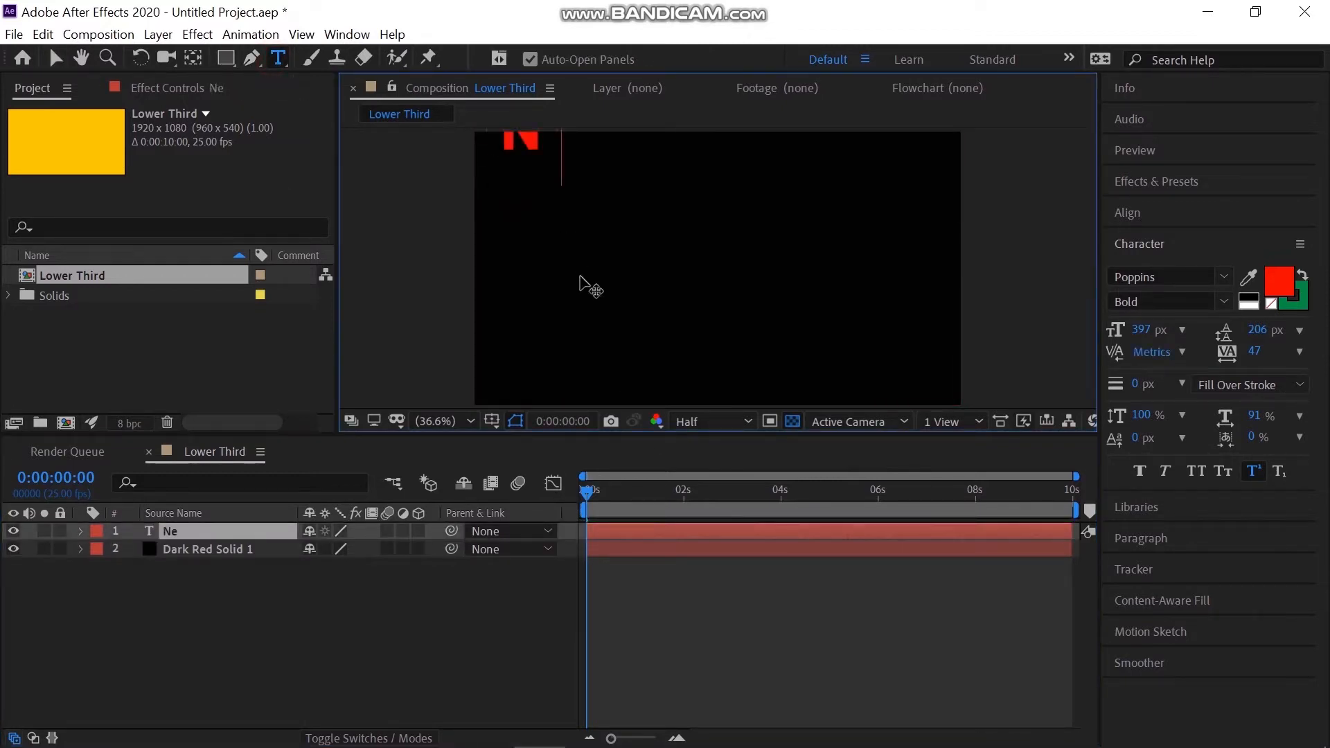
text(xt P)
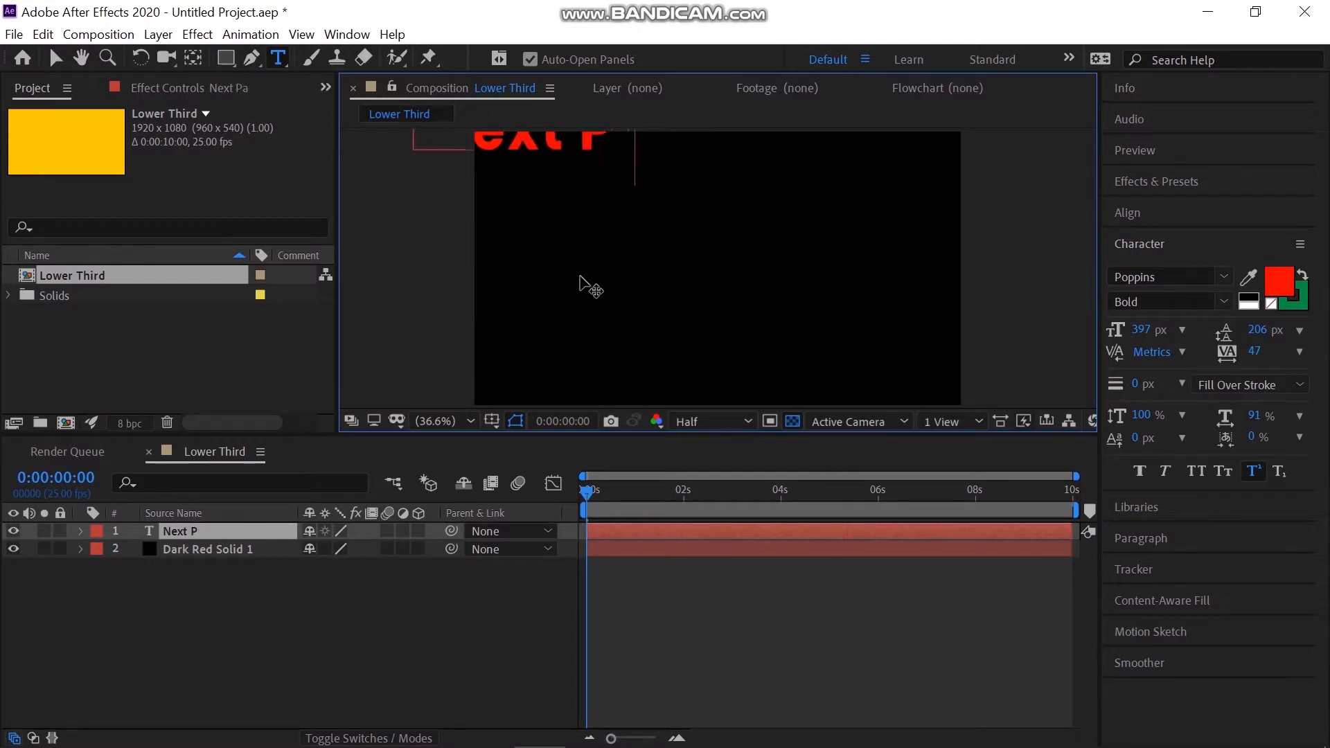
text(aradigm)
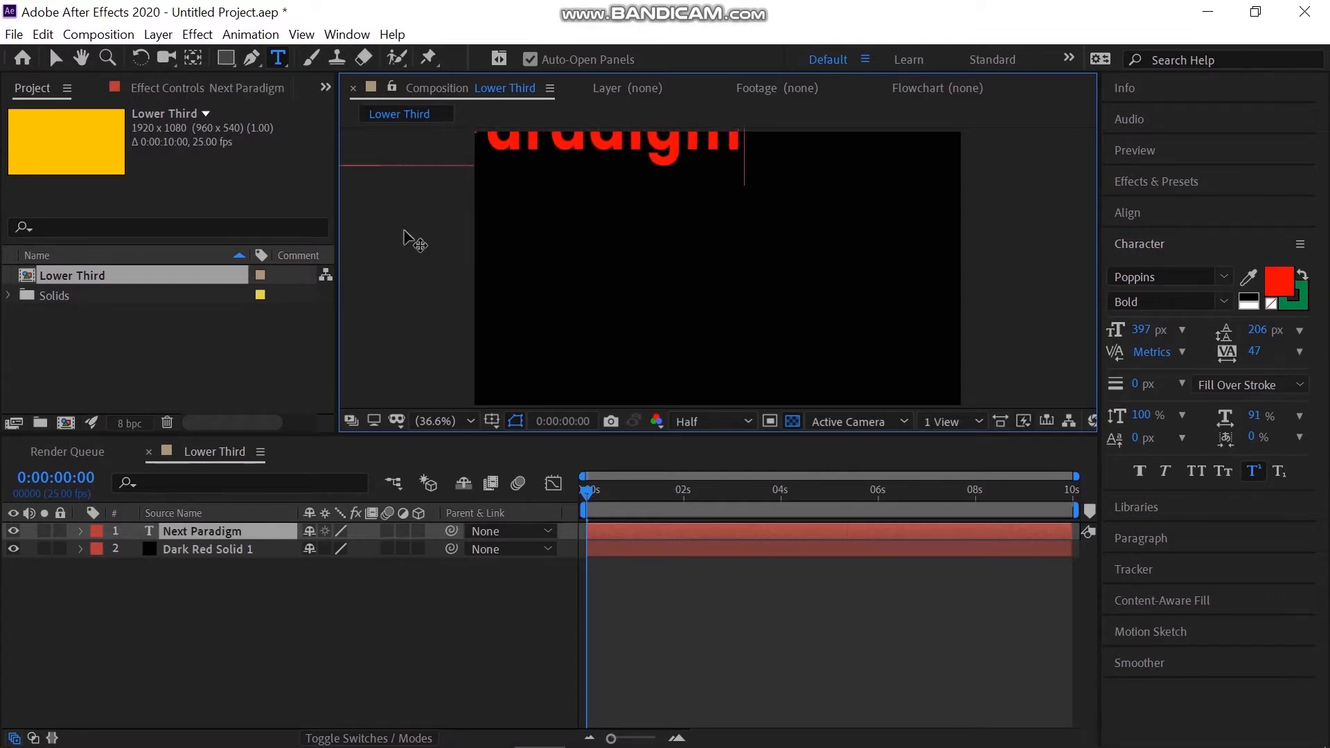
click(55, 58)
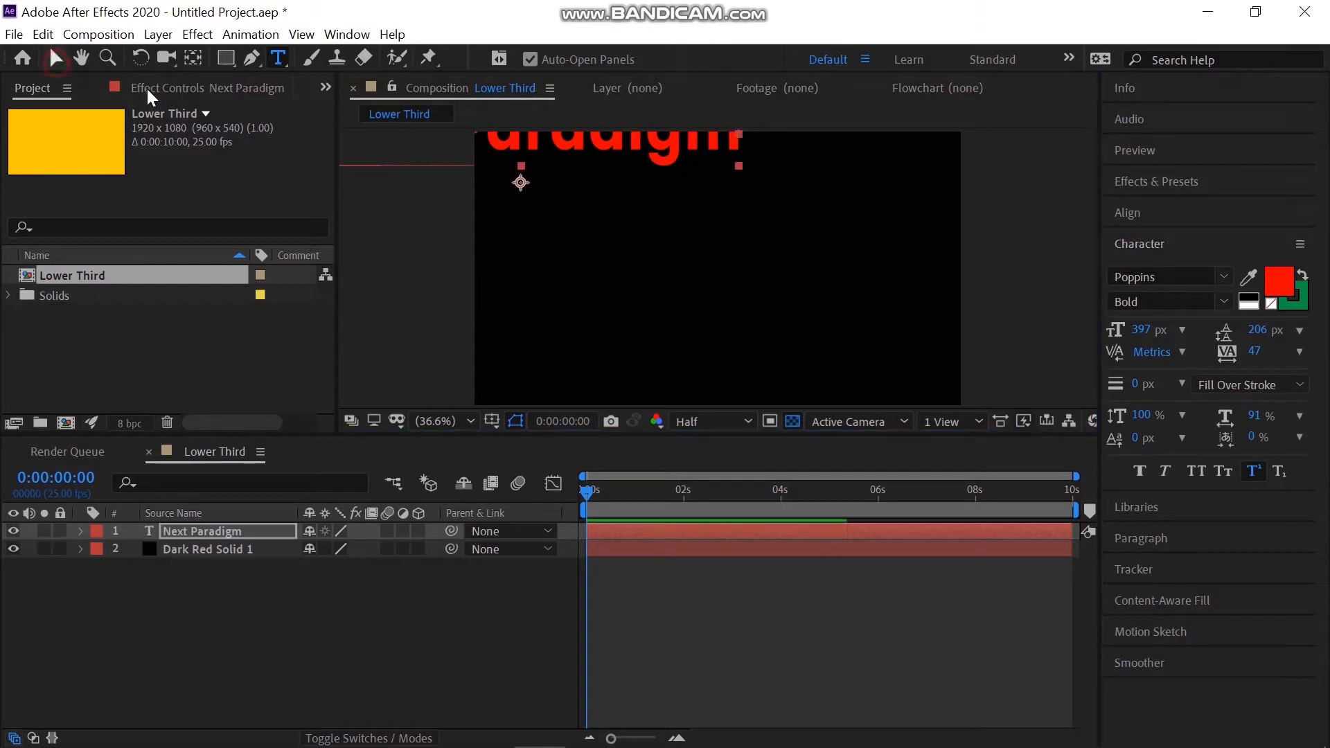
Move the Next Paradigm text near the middle of the frame and reduce its font size to 233 px
drag(616, 158, 864, 313)
drag(1141, 330, 968, 336)
mouse_move(792, 296)
mouse_down()
mouse_move(758, 294)
mouse_move(771, 294)
mouse_up()
Set the text's fill colour to off-white F8F6F6, keeping the Poppins Bold font
click(1158, 277)
click(1173, 277)
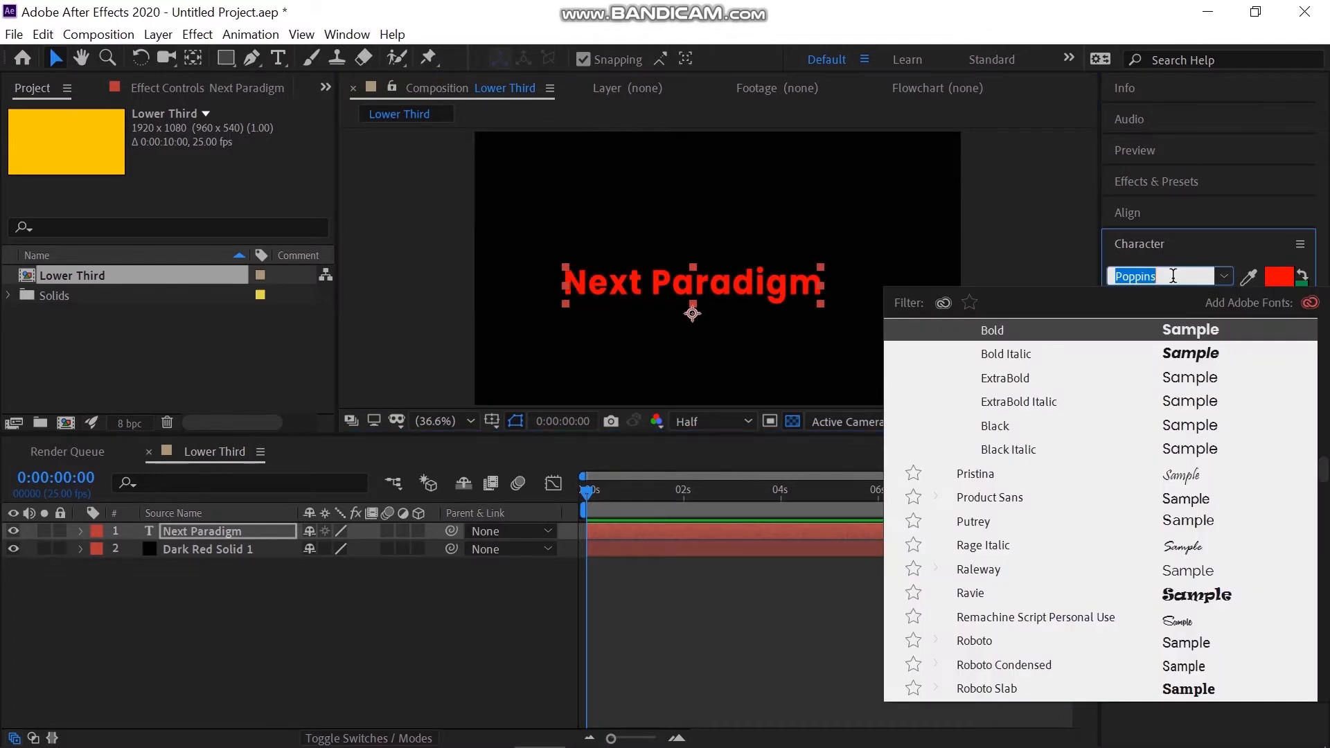
click(1274, 280)
click(440, 421)
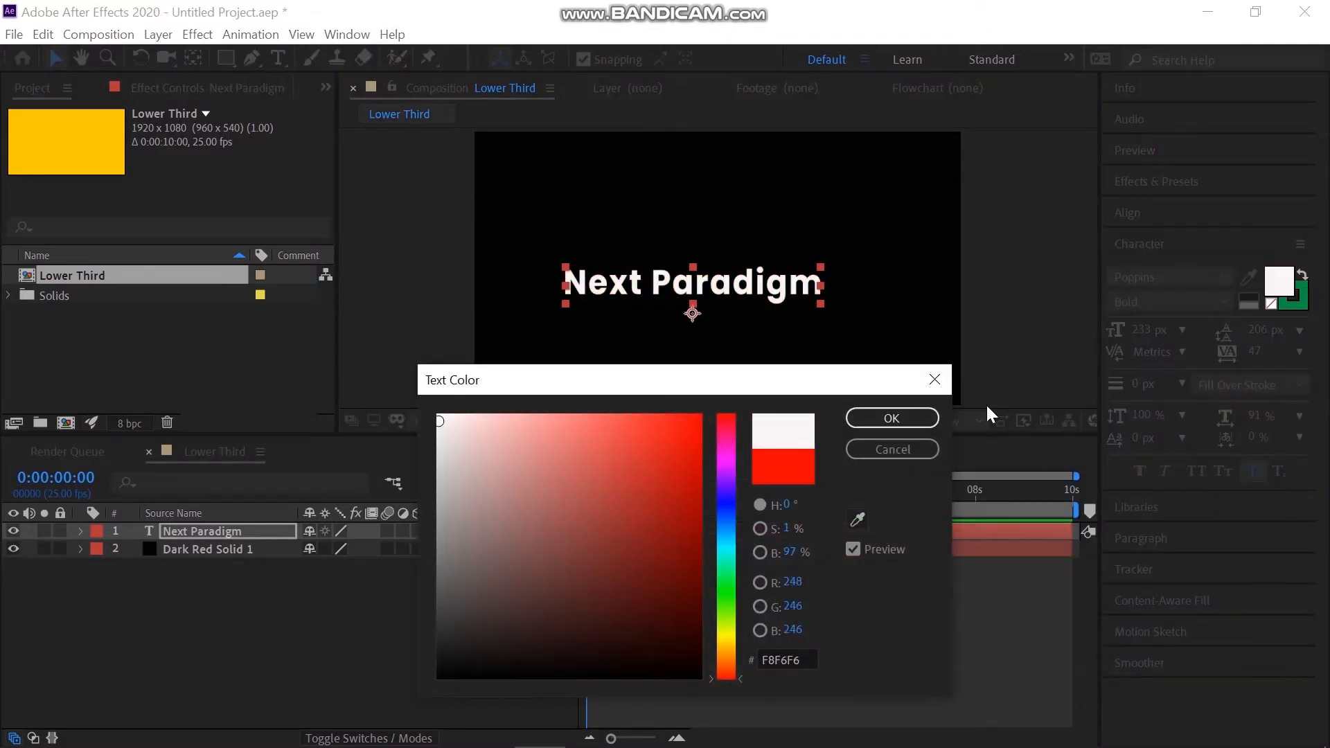
click(893, 419)
Centre the text layer's anchor point and align the text horizontally and vertically to the centre of the composition
click(248, 529)
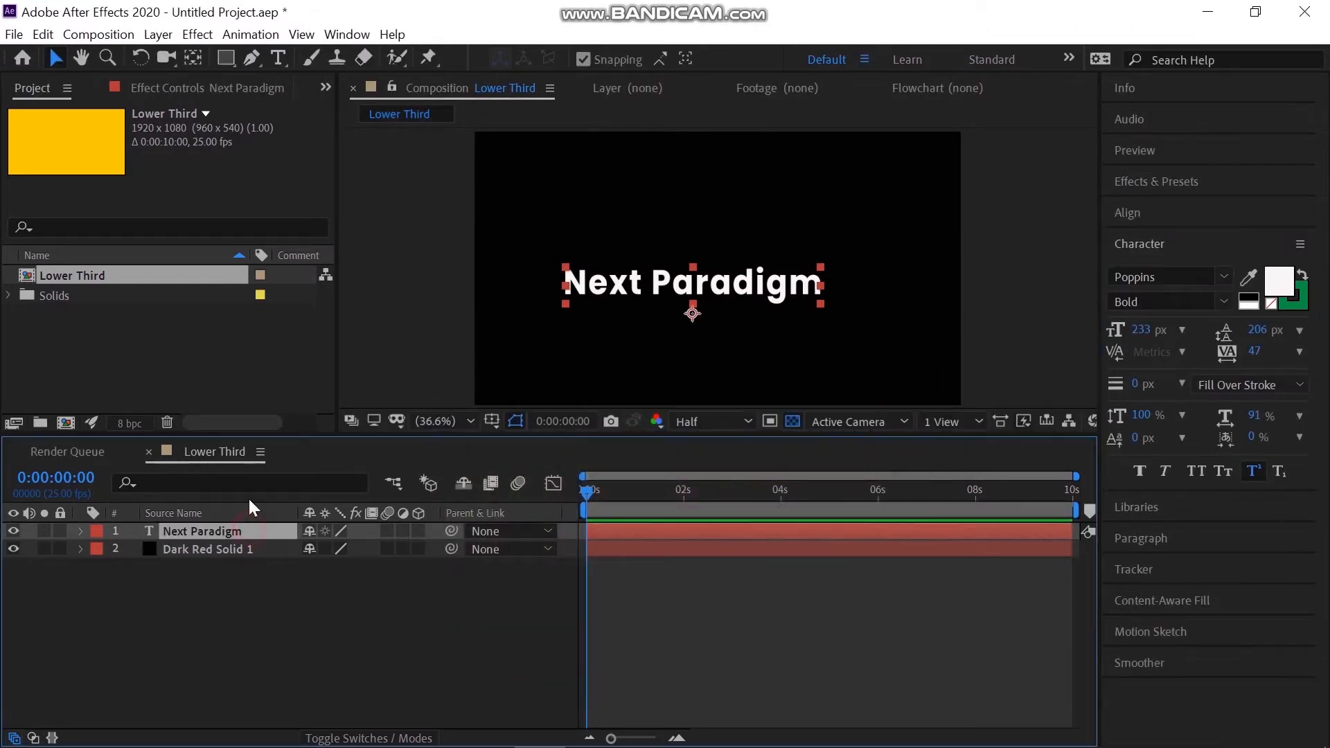
click(195, 59)
key(ctrl+alt+Home)
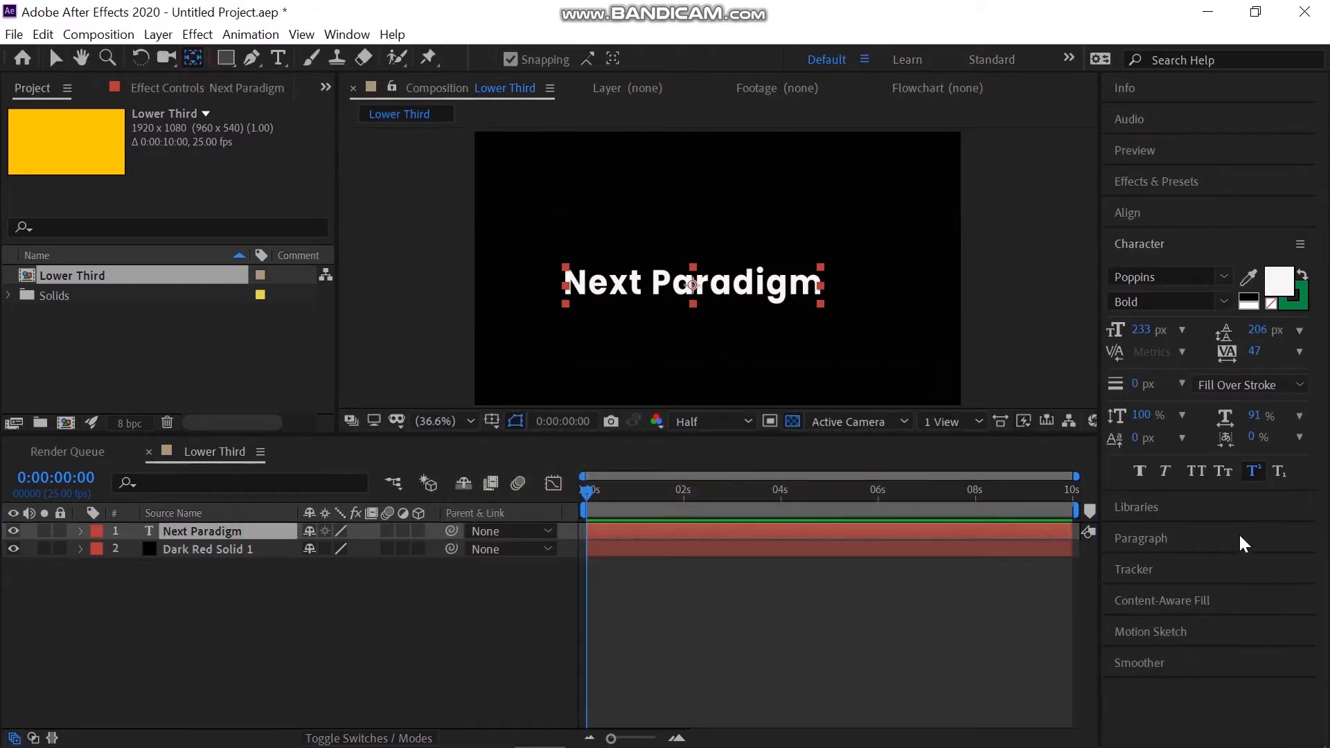
click(1128, 213)
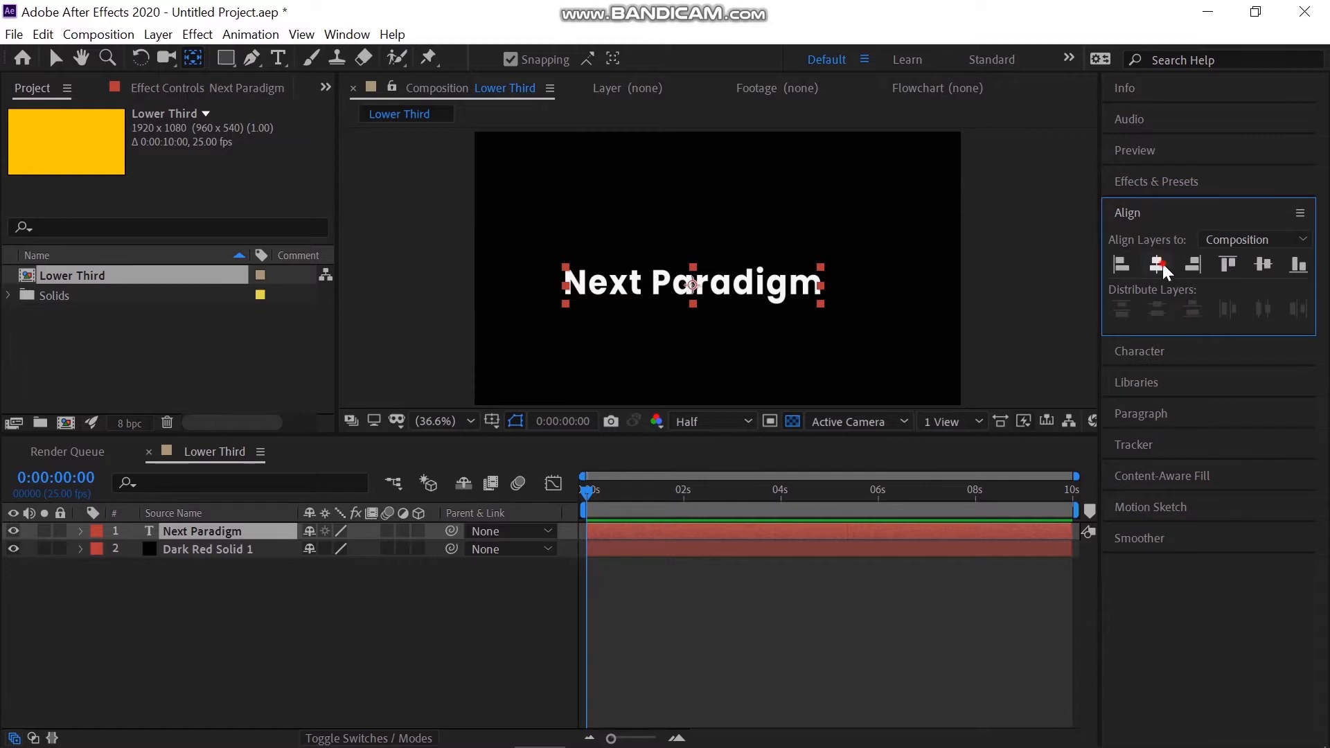
click(1164, 266)
click(1263, 265)
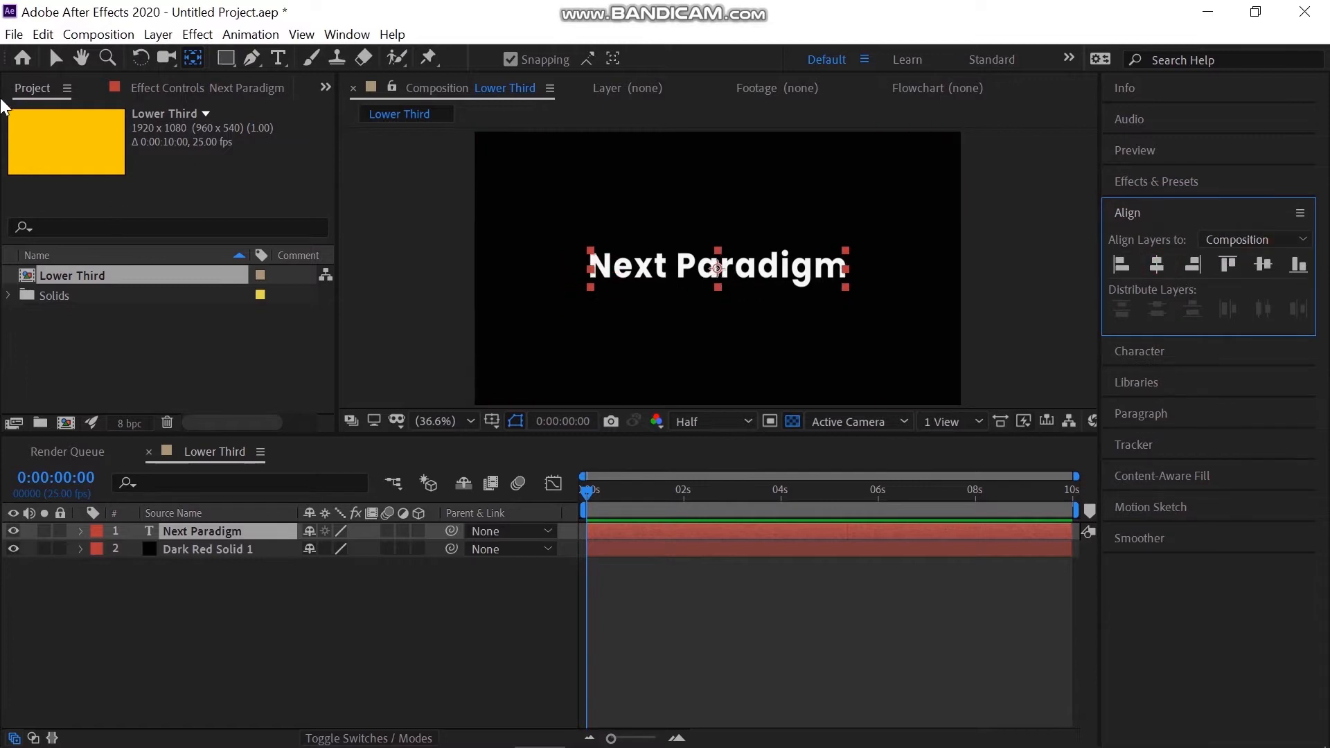
click(55, 61)
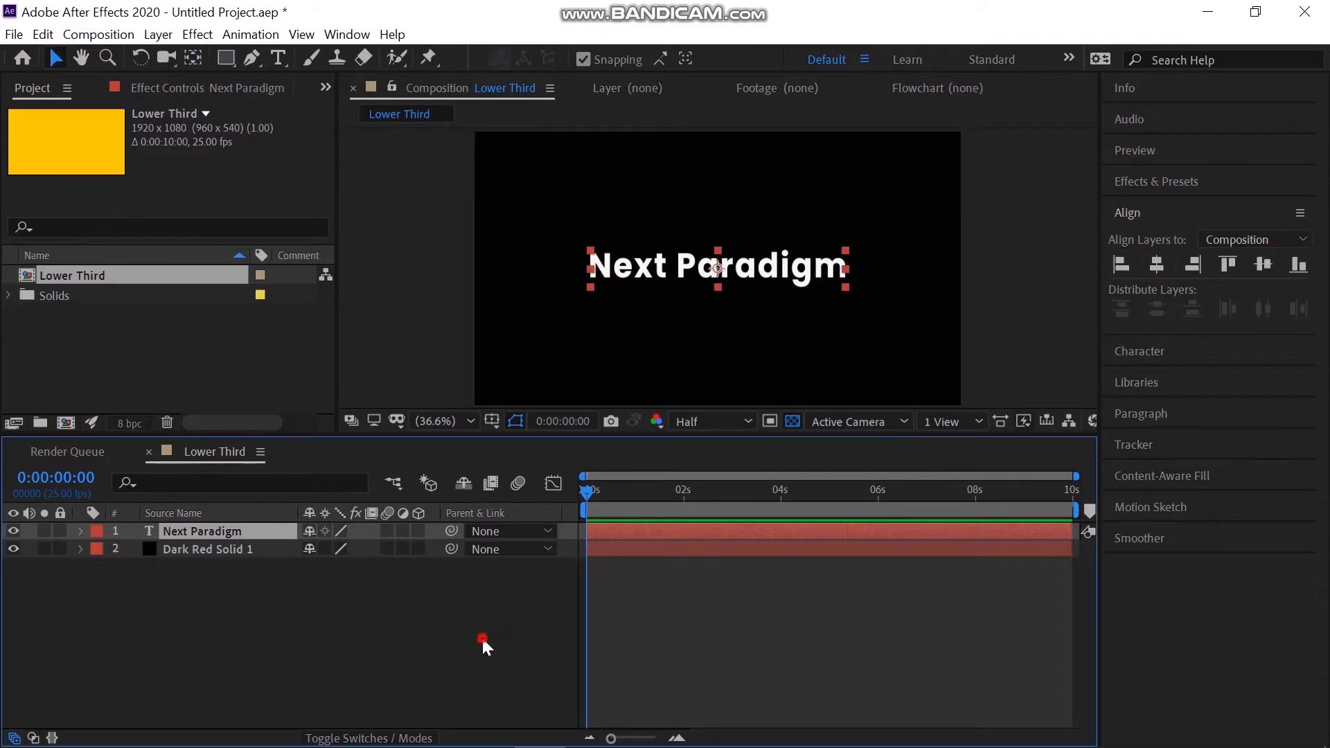
Draw a wide rectangle on a new shape layer covering the text and fill it with off-white F6F6F6
click(482, 639)
click(223, 60)
drag(567, 245, 864, 296)
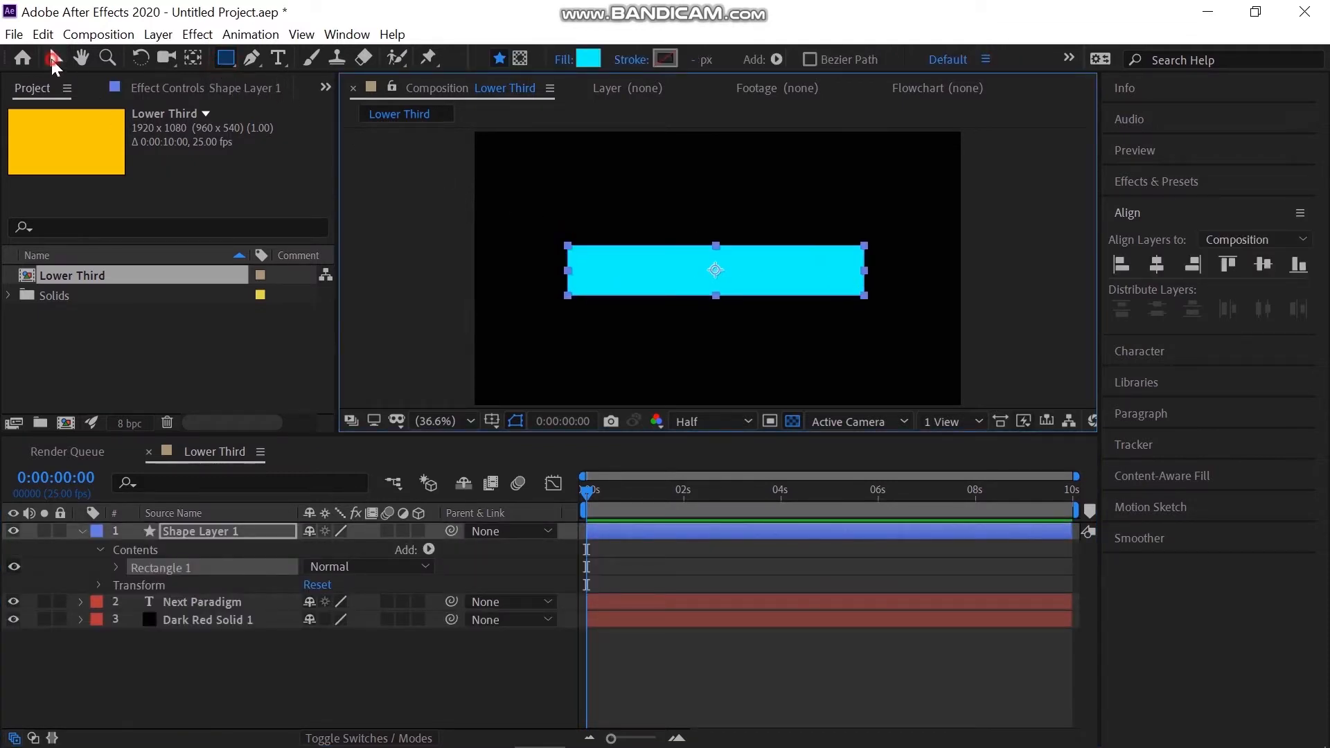
click(54, 60)
click(755, 59)
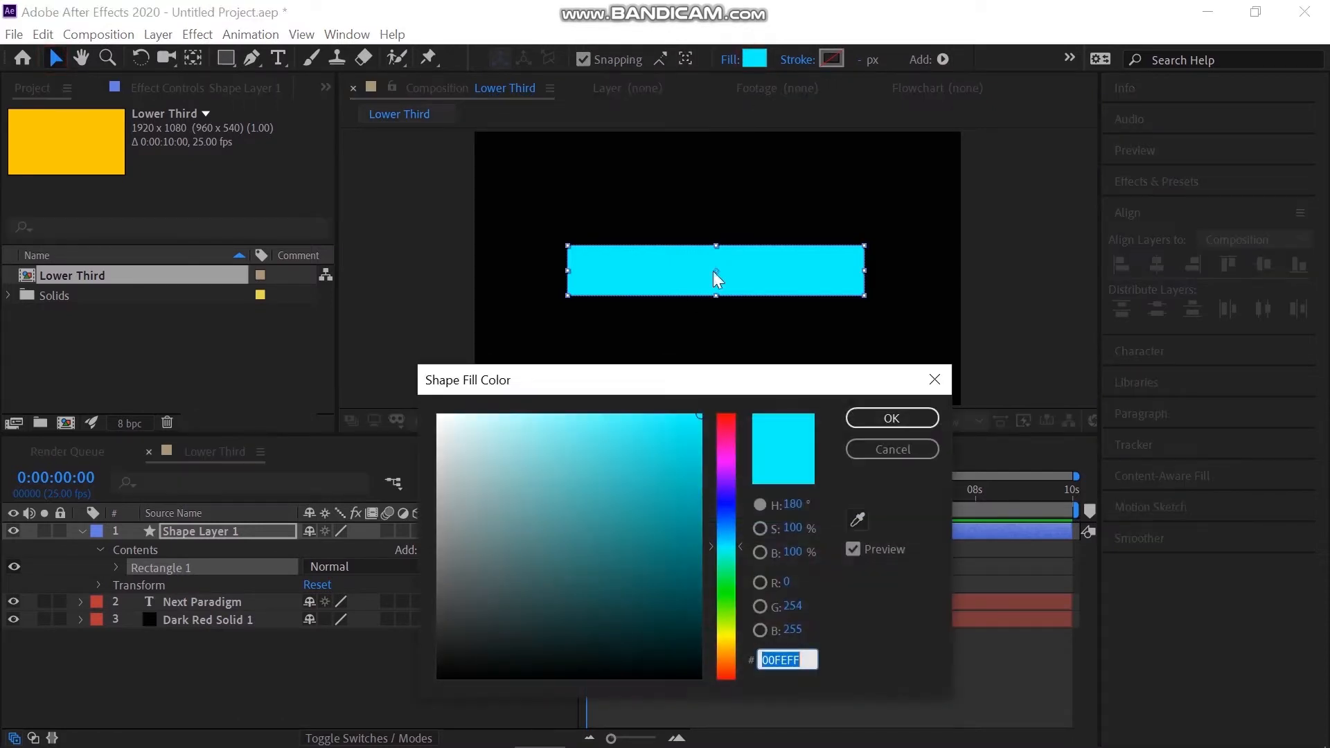
click(435, 422)
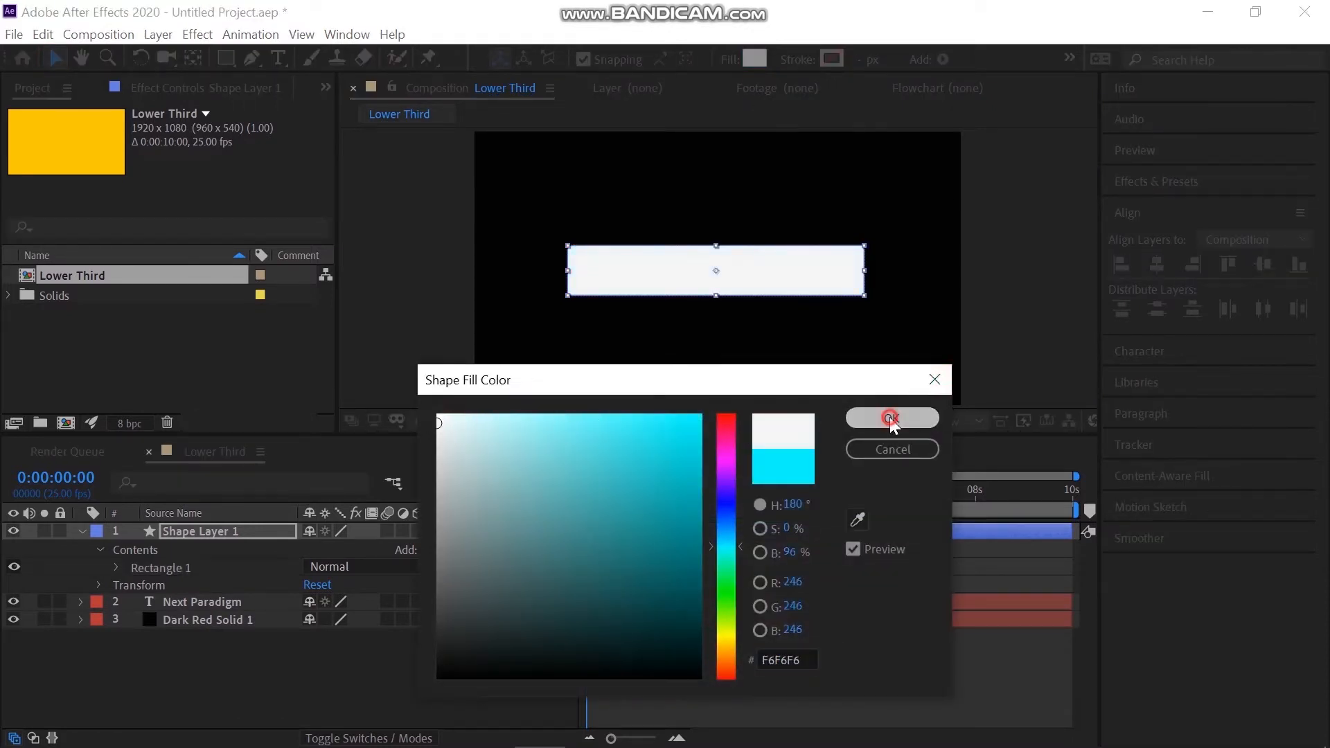
click(892, 418)
Centre the rectangle horizontally and vertically in the composition and place its layer beneath the Next Paradigm text
click(1157, 267)
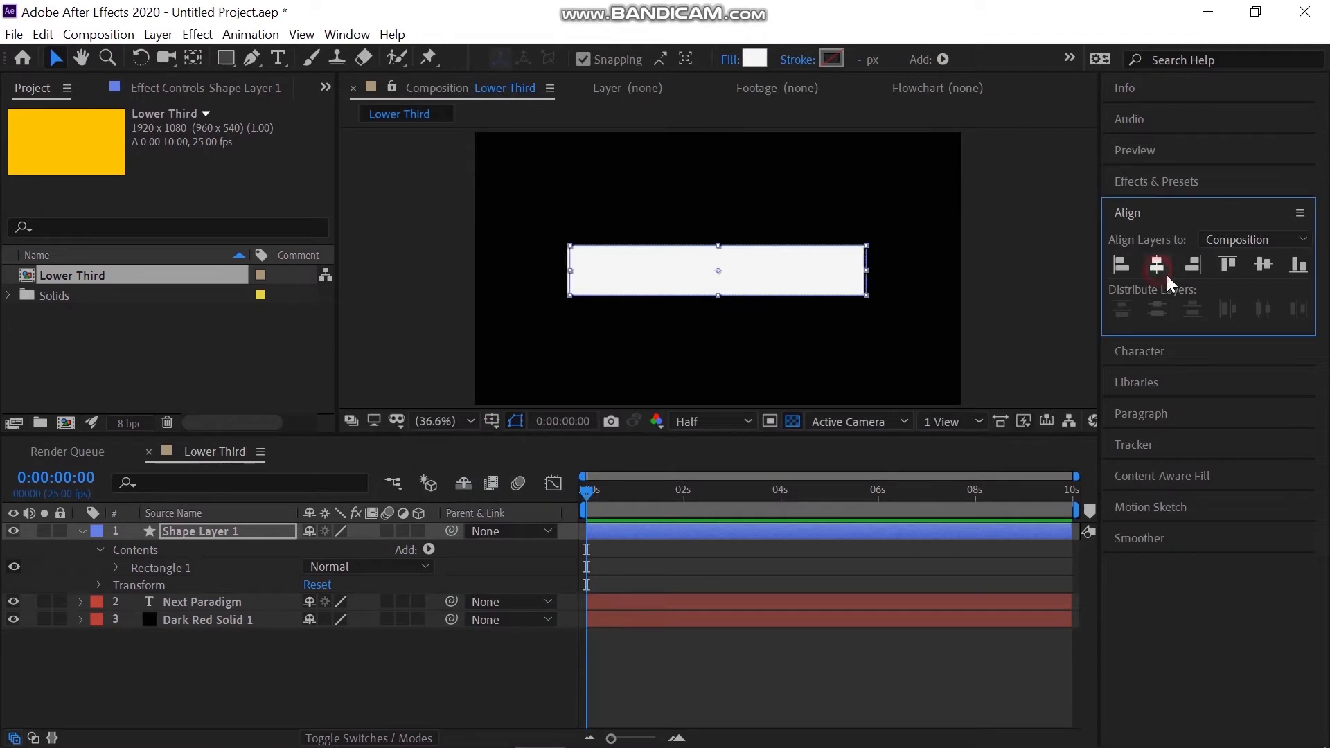
click(1263, 265)
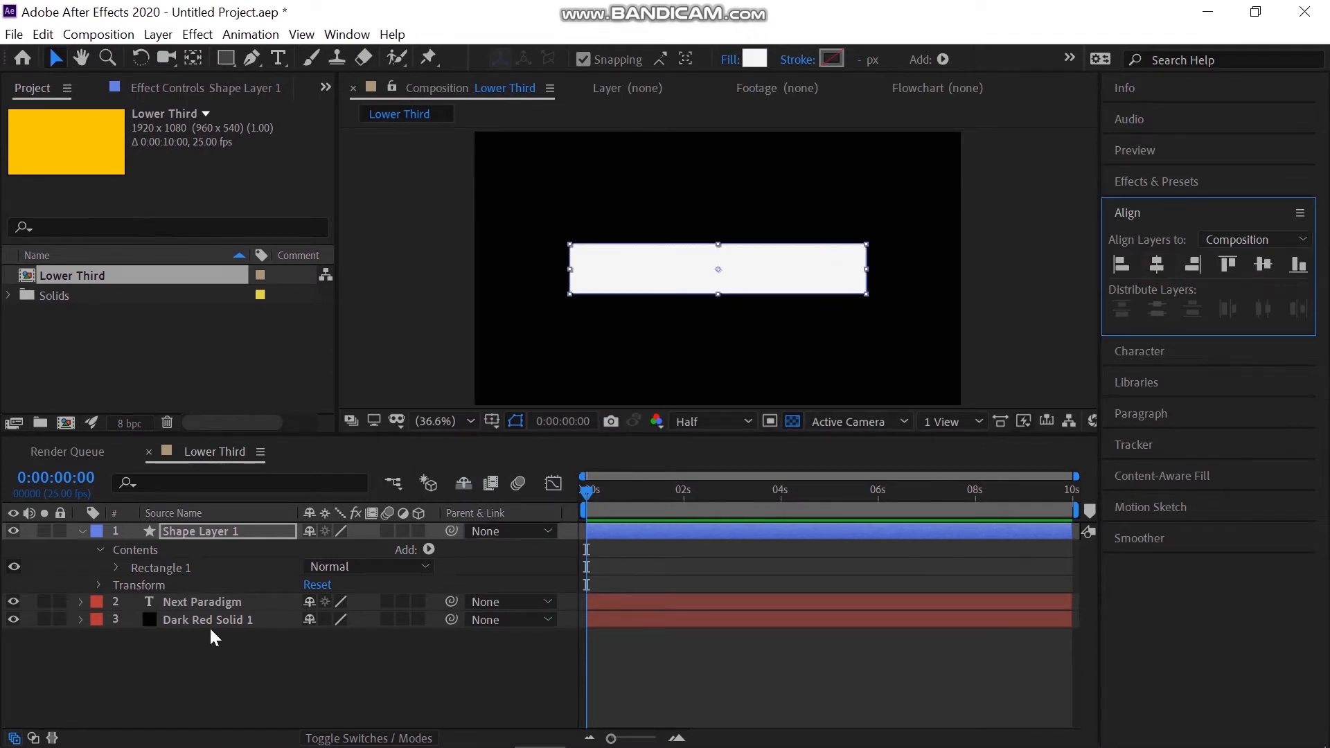
drag(209, 527, 223, 609)
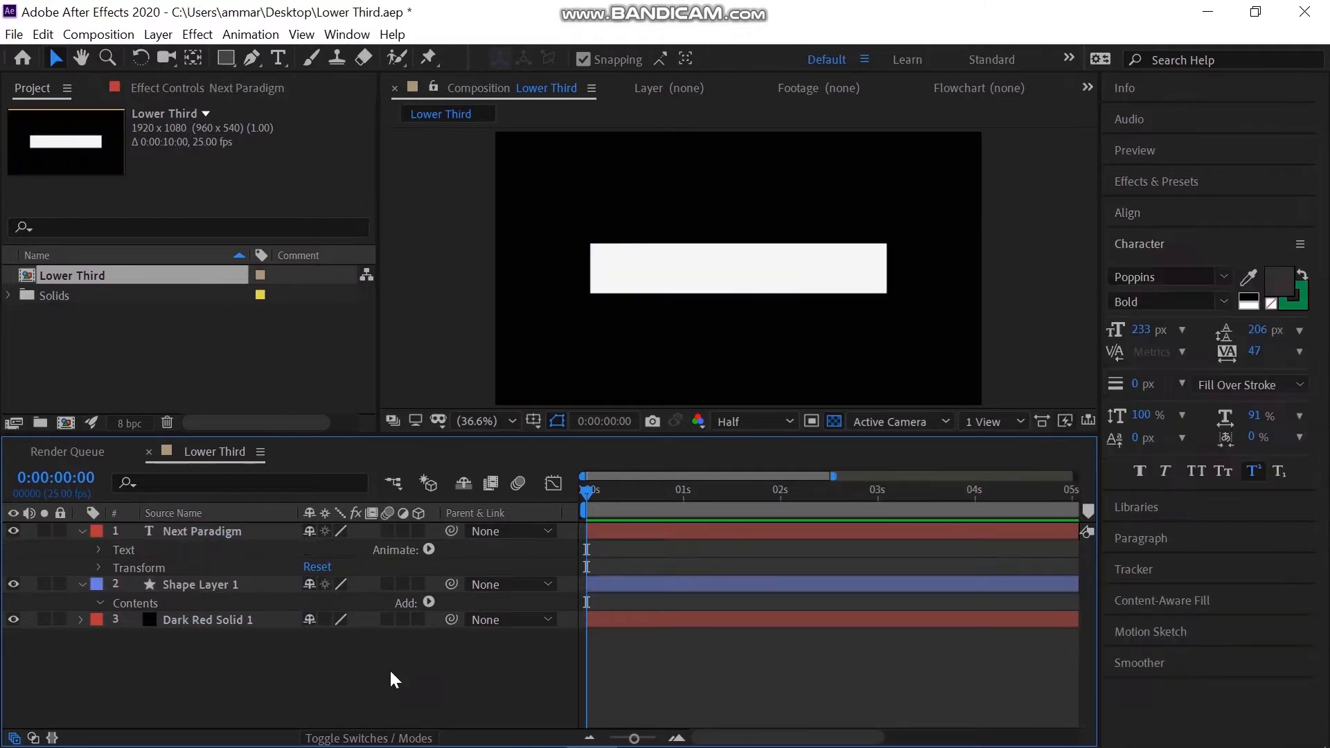
Change the Next Paradigm text's fill colour to dark grey so it contrasts with the white bar
double_click(692, 277)
click(1278, 281)
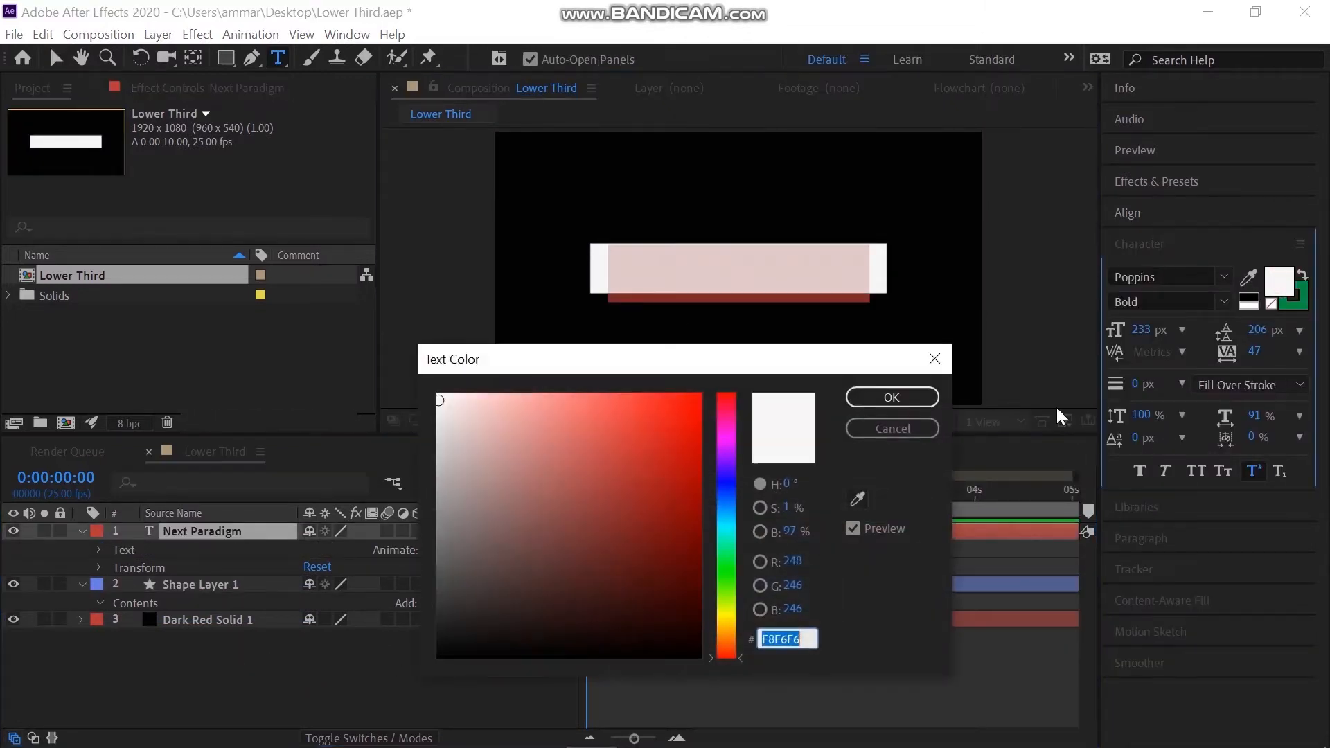
click(480, 588)
drag(479, 588, 455, 594)
click(892, 397)
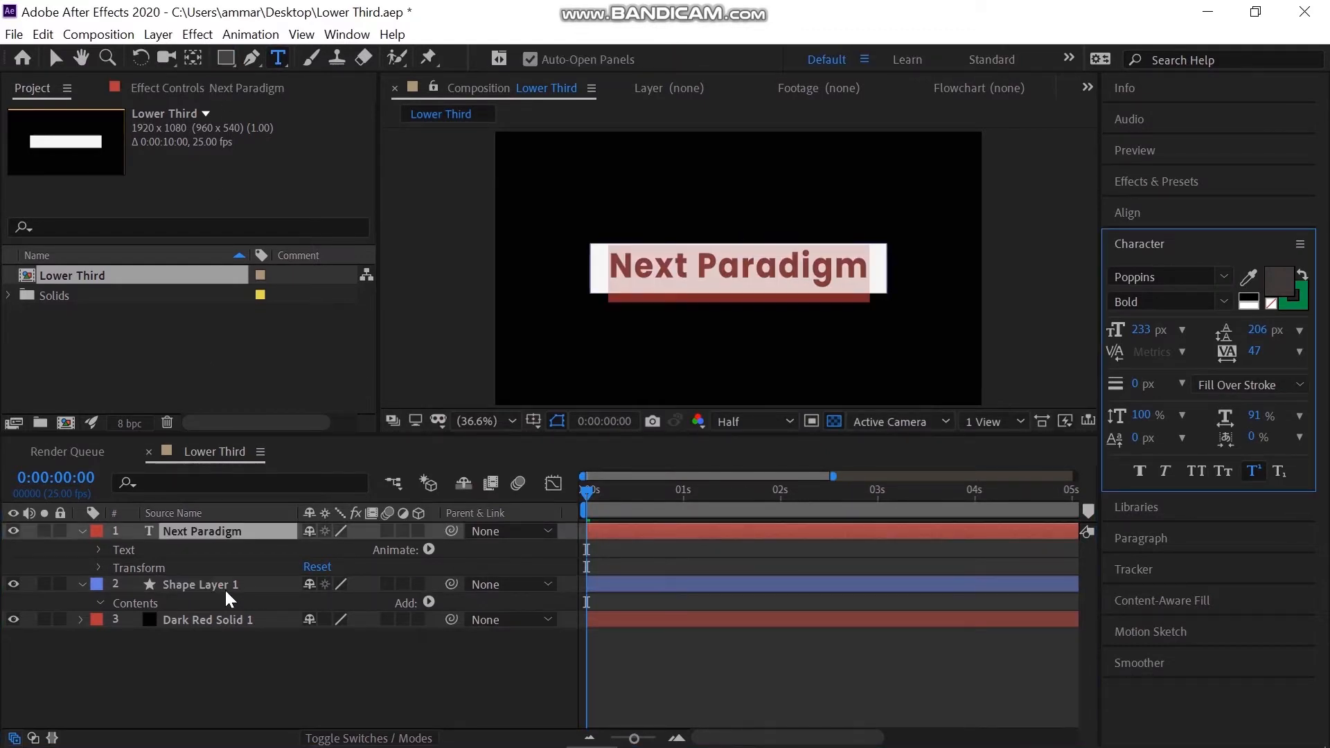
Draw a rectangular mask on Shape Layer 1 just outside the bar's left edge, taller than the bar
click(224, 586)
click(224, 61)
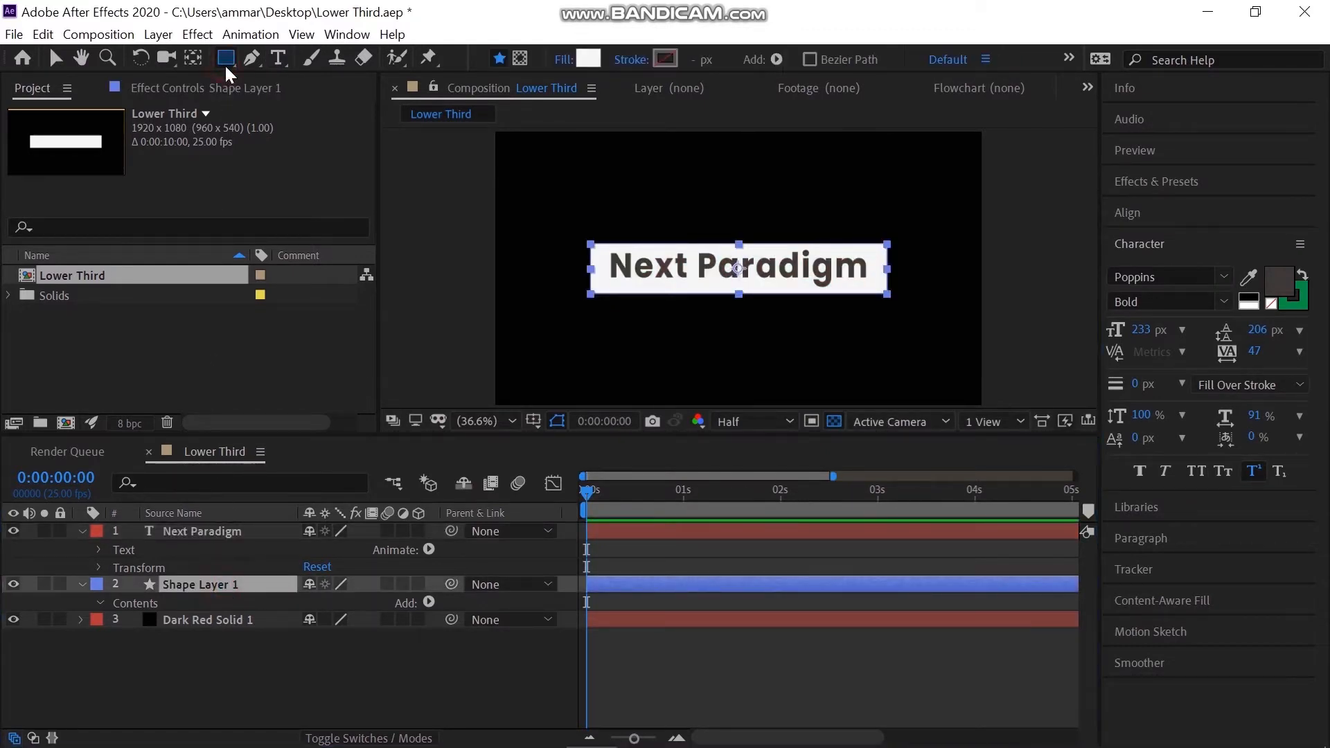
click(518, 58)
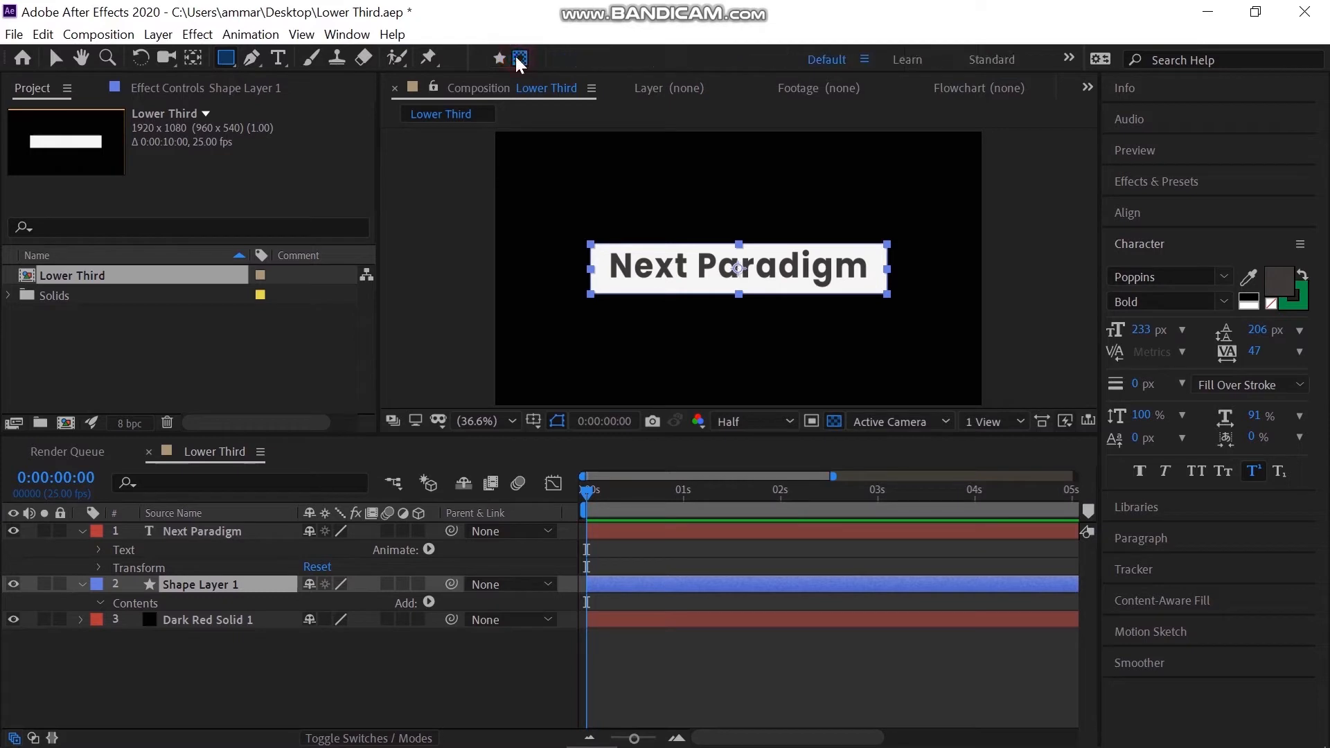
mouse_move(502, 211)
mouse_down()
mouse_move(557, 319)
mouse_move(586, 337)
mouse_up()
Duplicate Mask 1 and move the copy just outside the bar's right edge
click(231, 639)
key(ctrl+d)
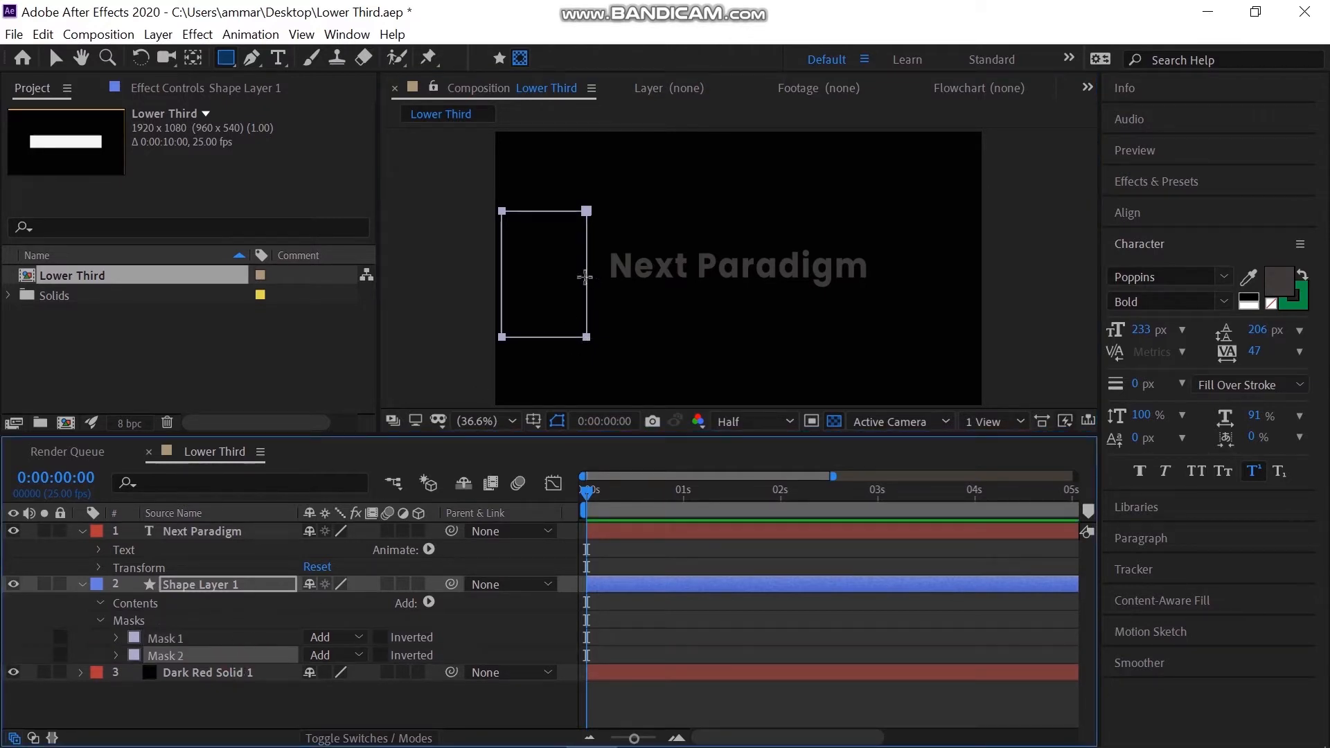
click(56, 61)
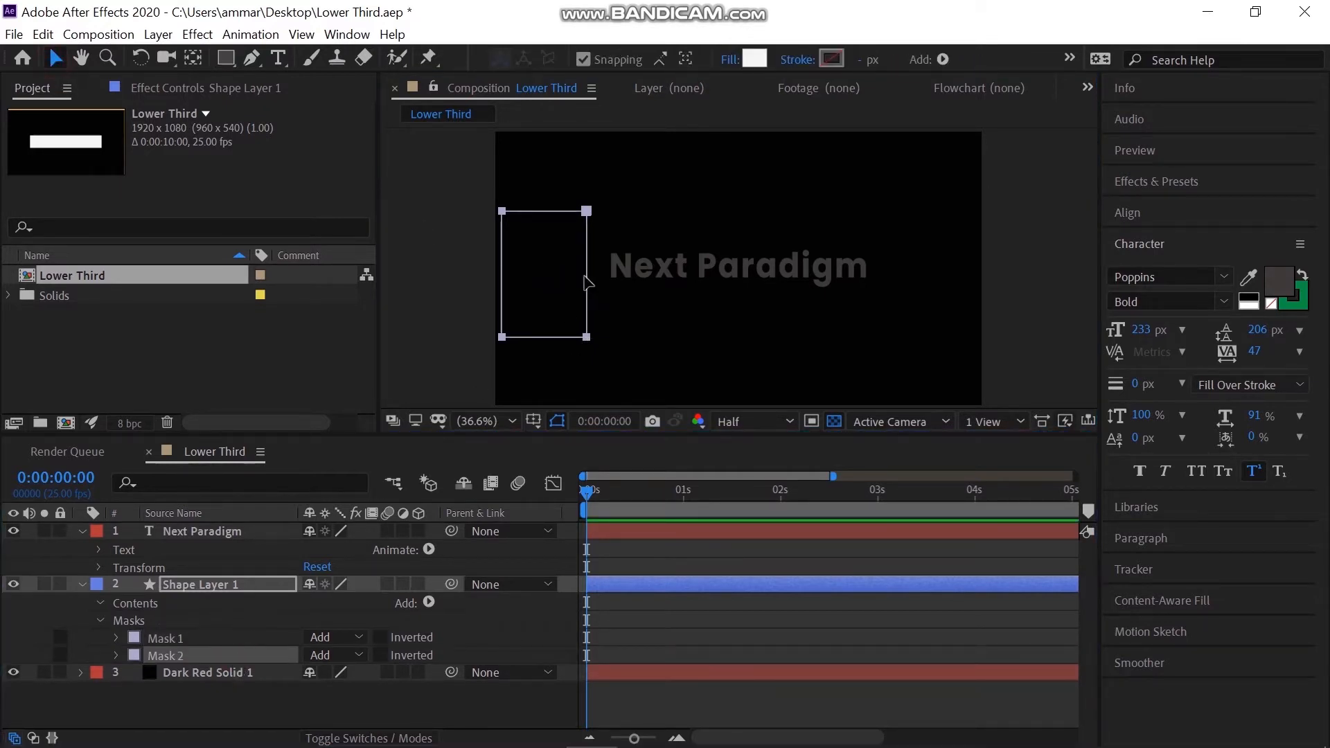
drag(587, 284, 976, 278)
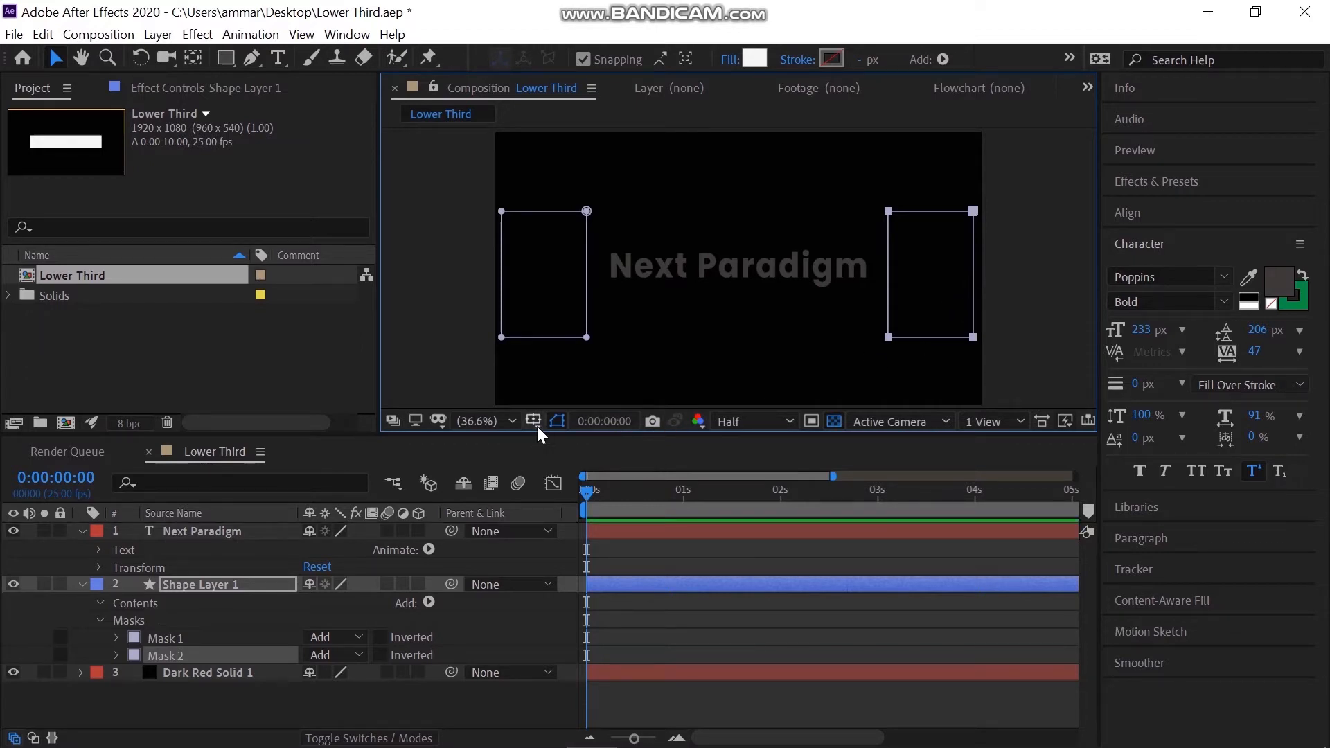
shift+click(185, 636)
key(m)
click(151, 618)
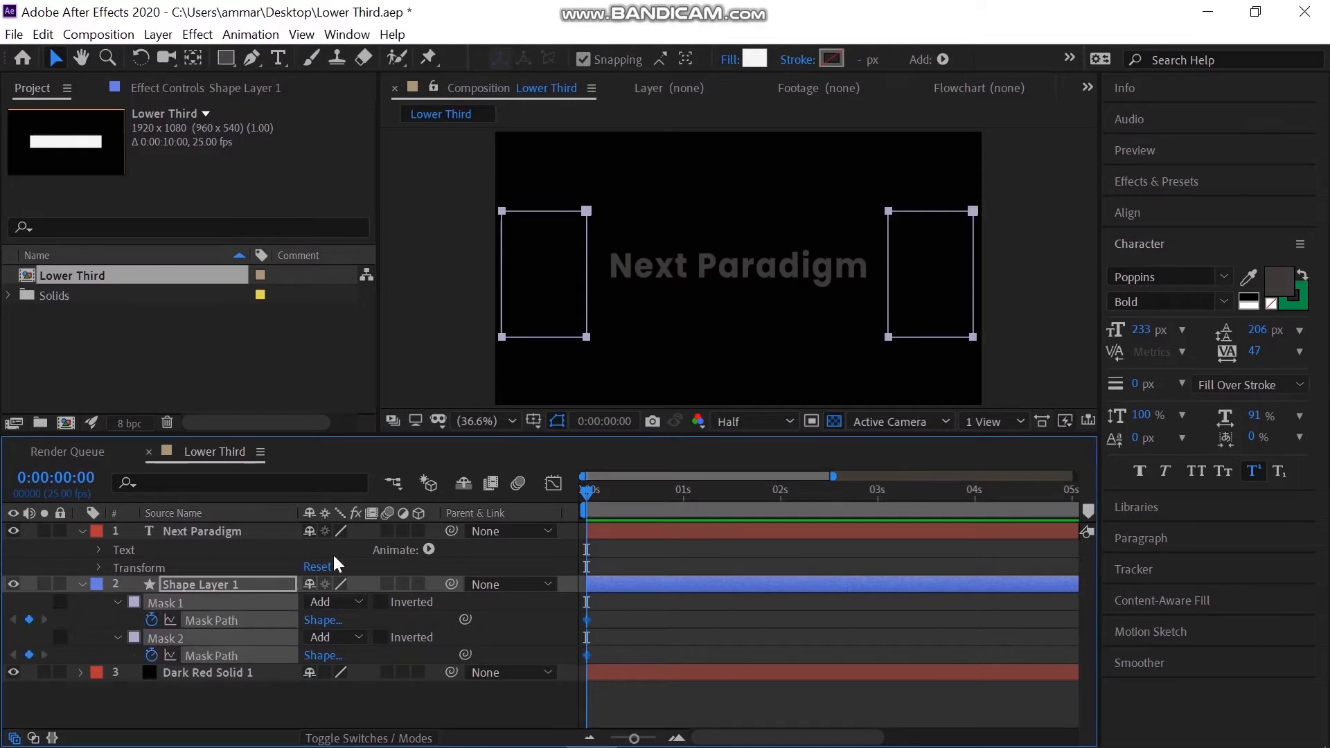
click(534, 426)
click(618, 425)
key(ctrl+z)
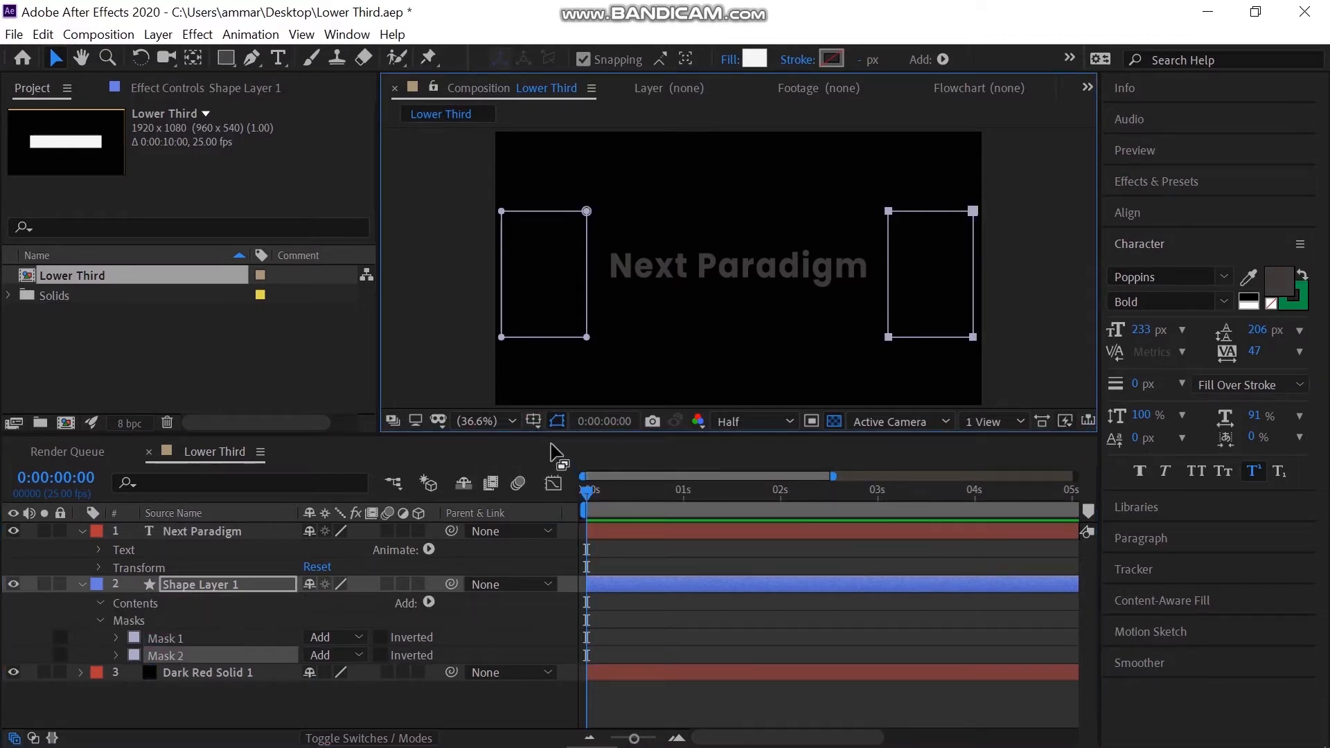
Set Mask Path keyframes for Mask 1 and Mask 2 at 0:00:00:00 and show the title/action safe guides
ctrl+click(186, 638)
key(m)
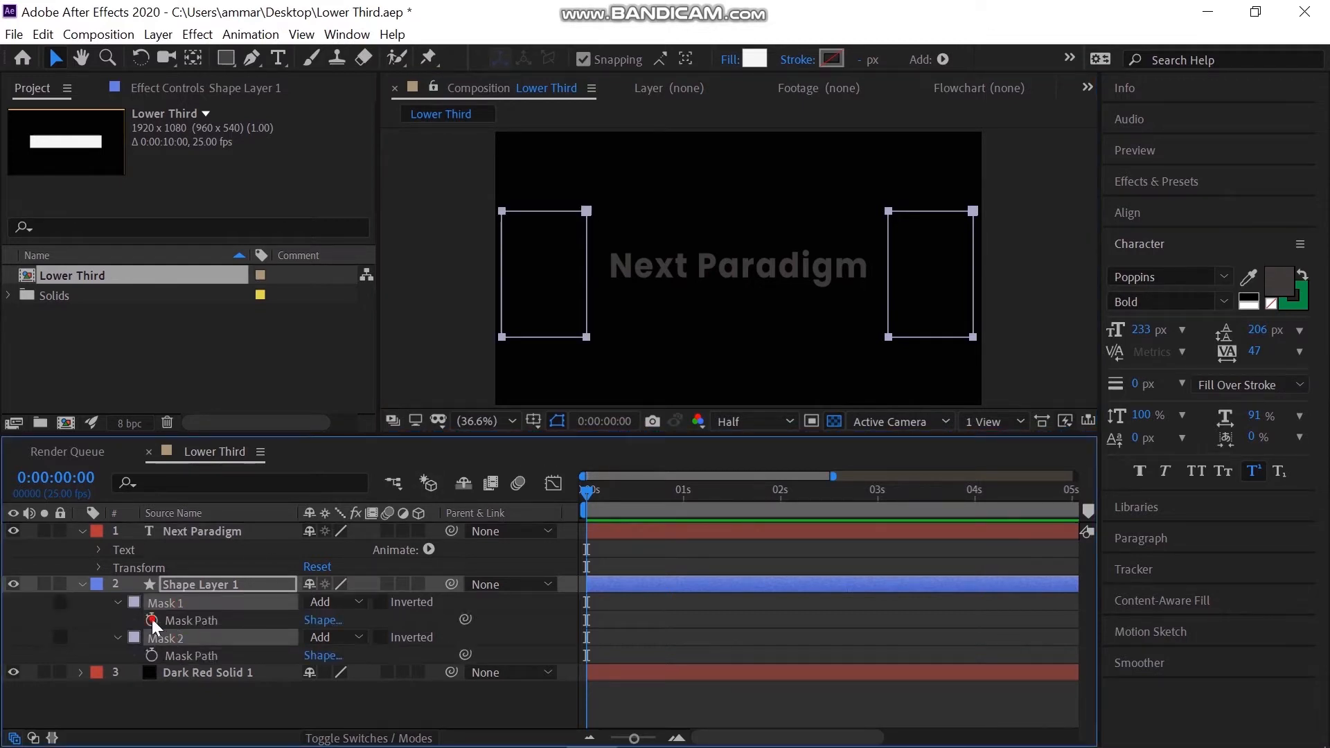
click(152, 619)
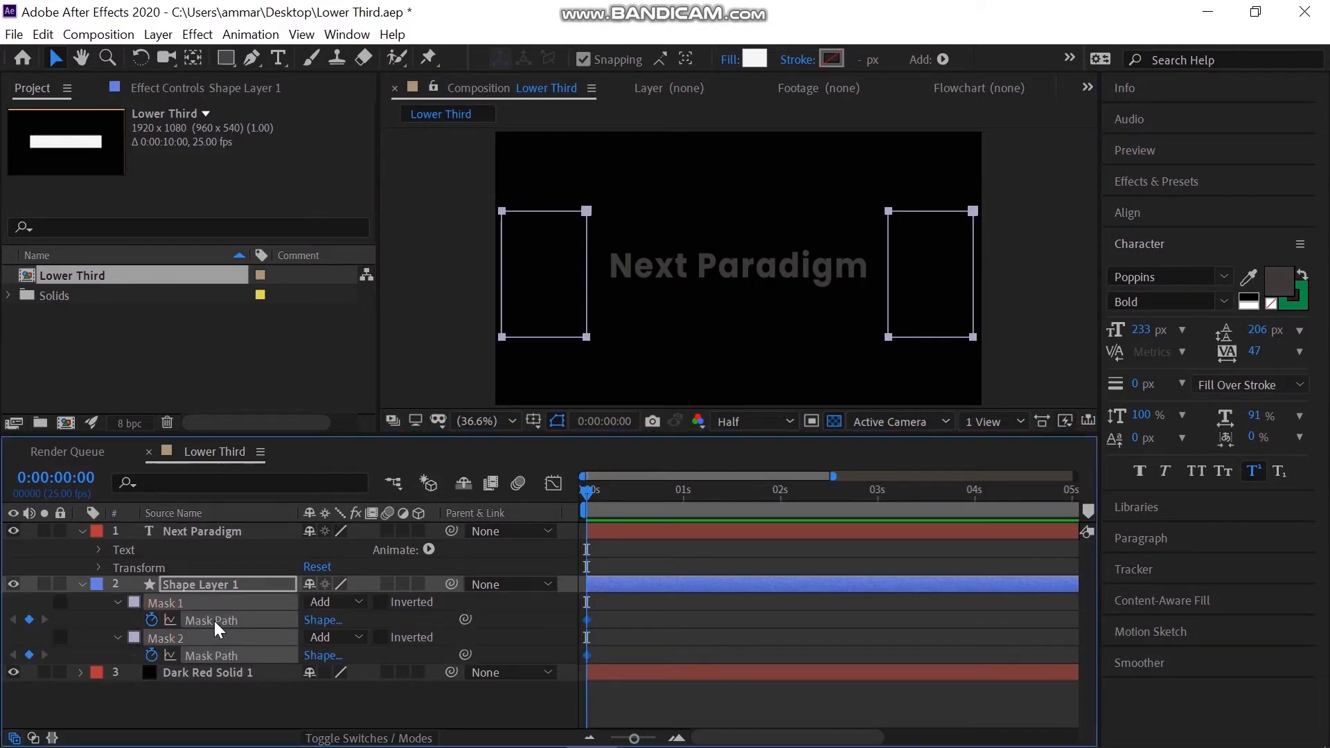
click(534, 423)
click(546, 447)
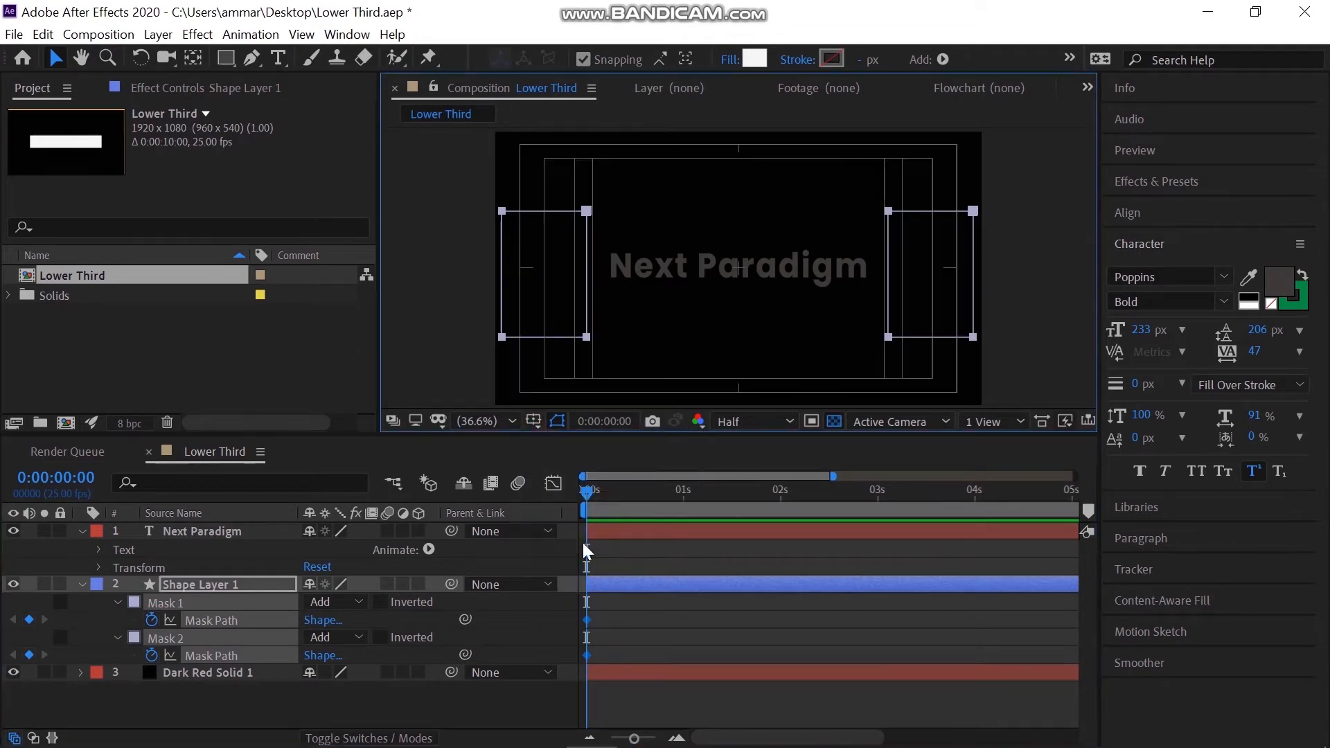
At 0:00:01:00, extend Mask 1's inner edge to the composition's centre line, checking the alignment up close
click(683, 489)
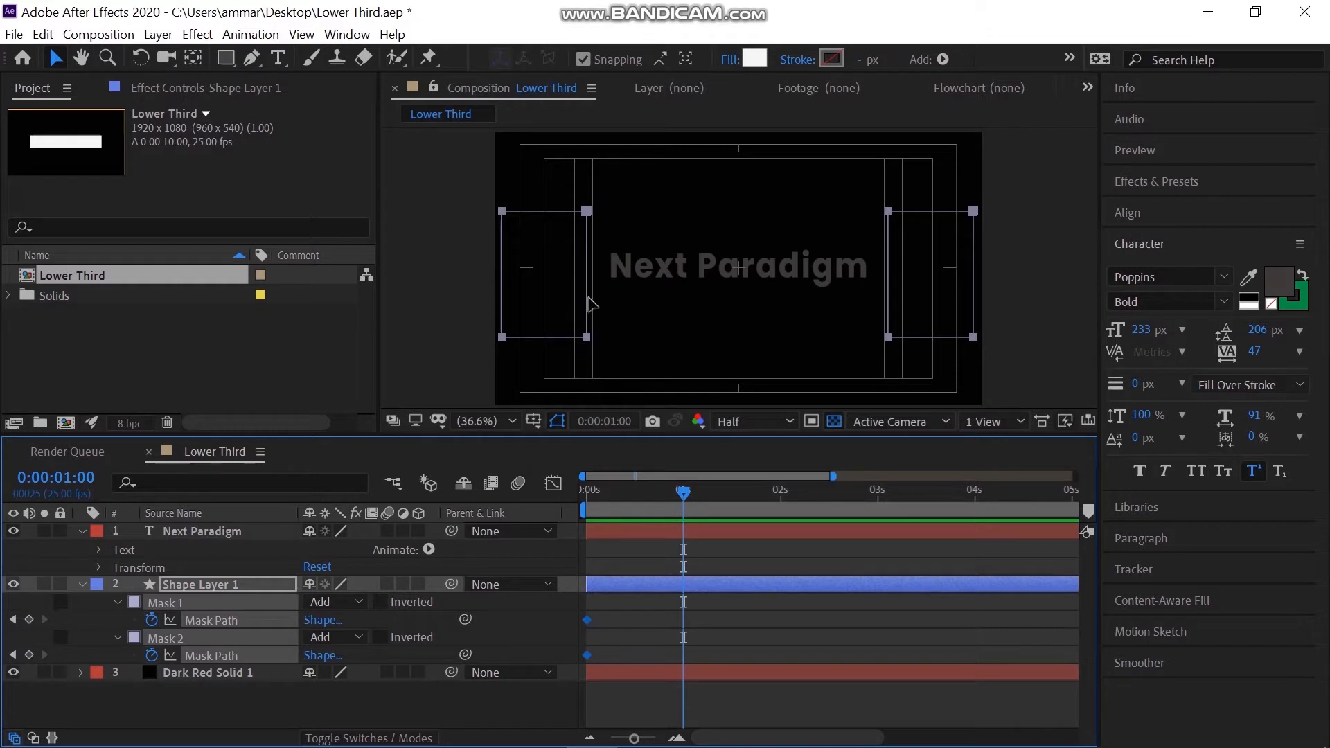
click(553, 244)
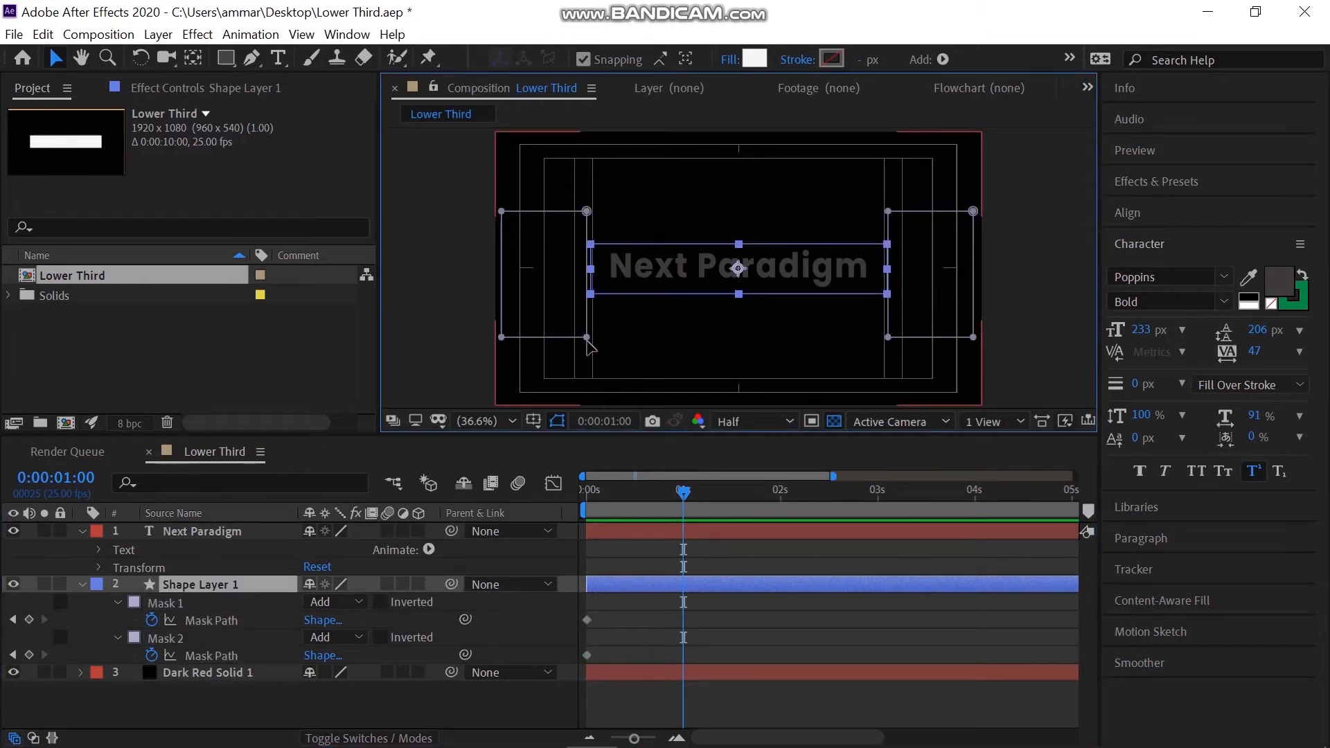
click(589, 270)
drag(588, 215, 740, 224)
scroll(738, 270, up, 3)
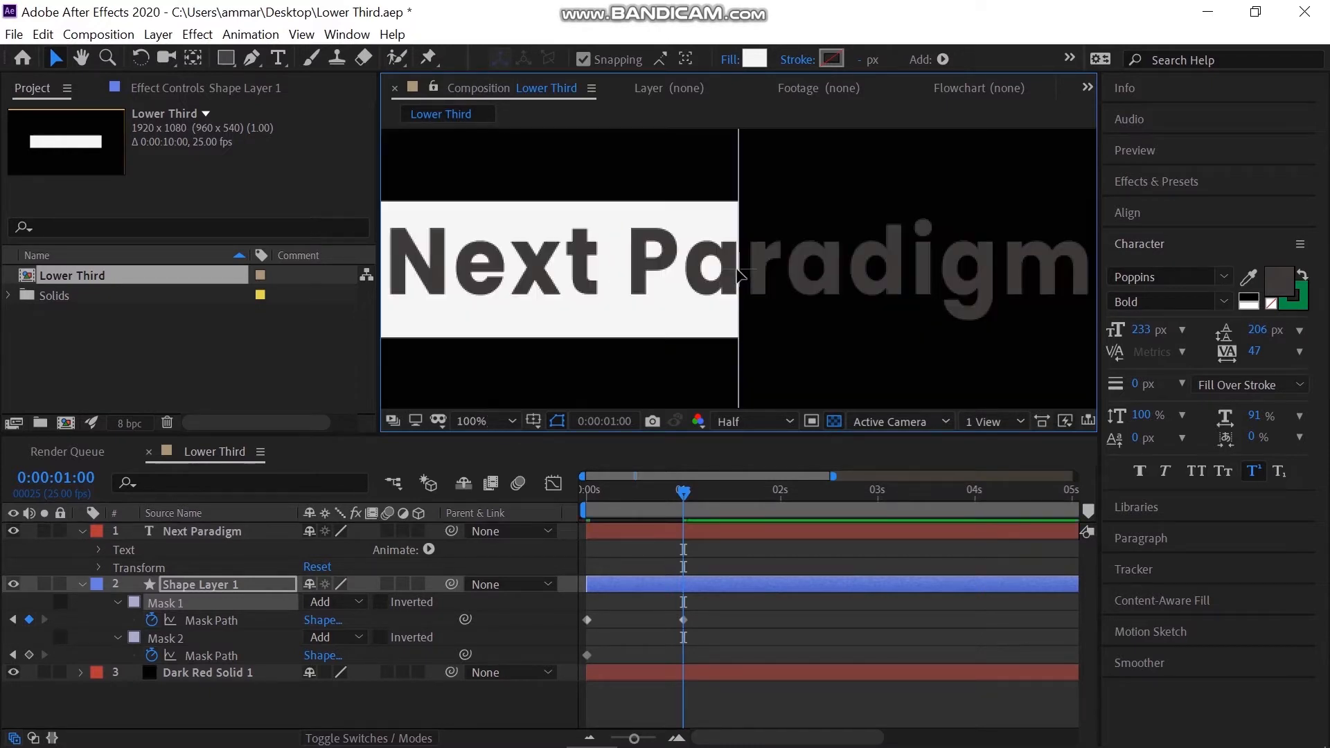
scroll(741, 304, up, 1)
scroll(755, 334, down, 3)
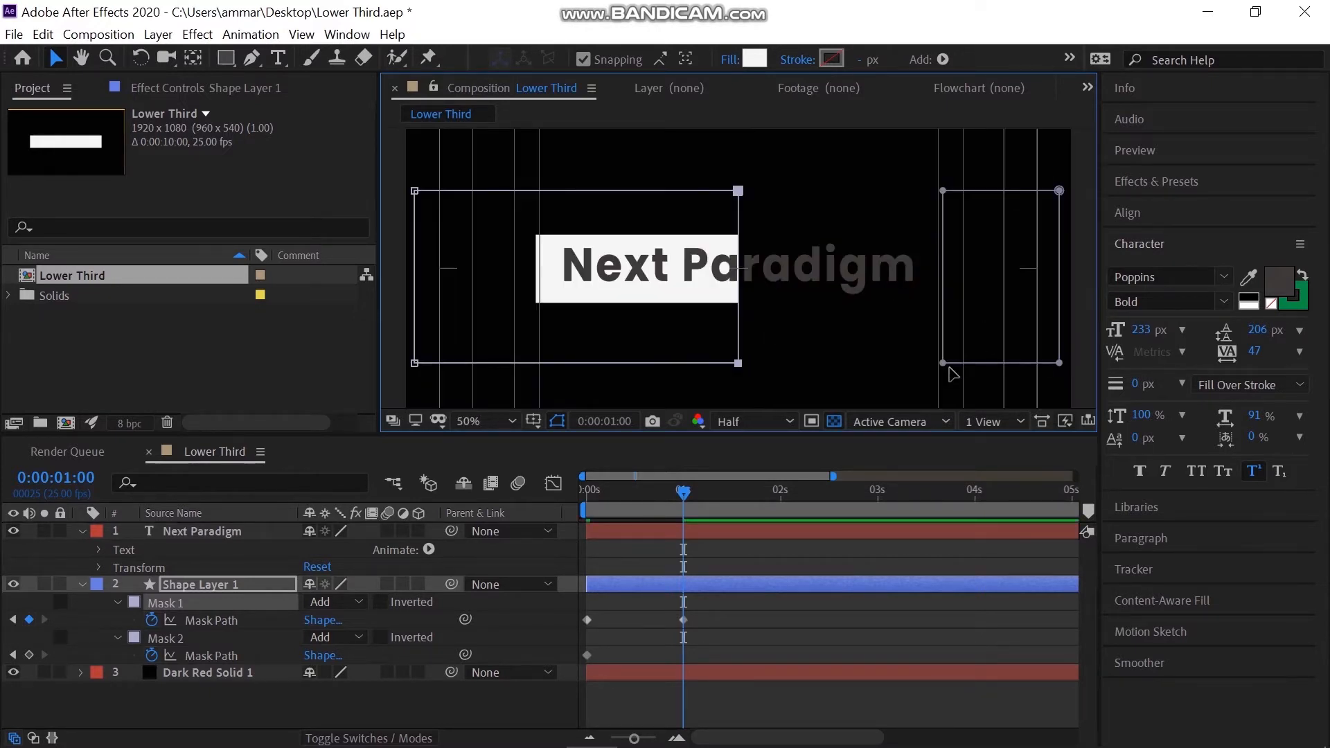
At 0:00:01:00, extend Mask 2's inner edge to the centre line so it meets Mask 1, and fine-tune the join
click(916, 367)
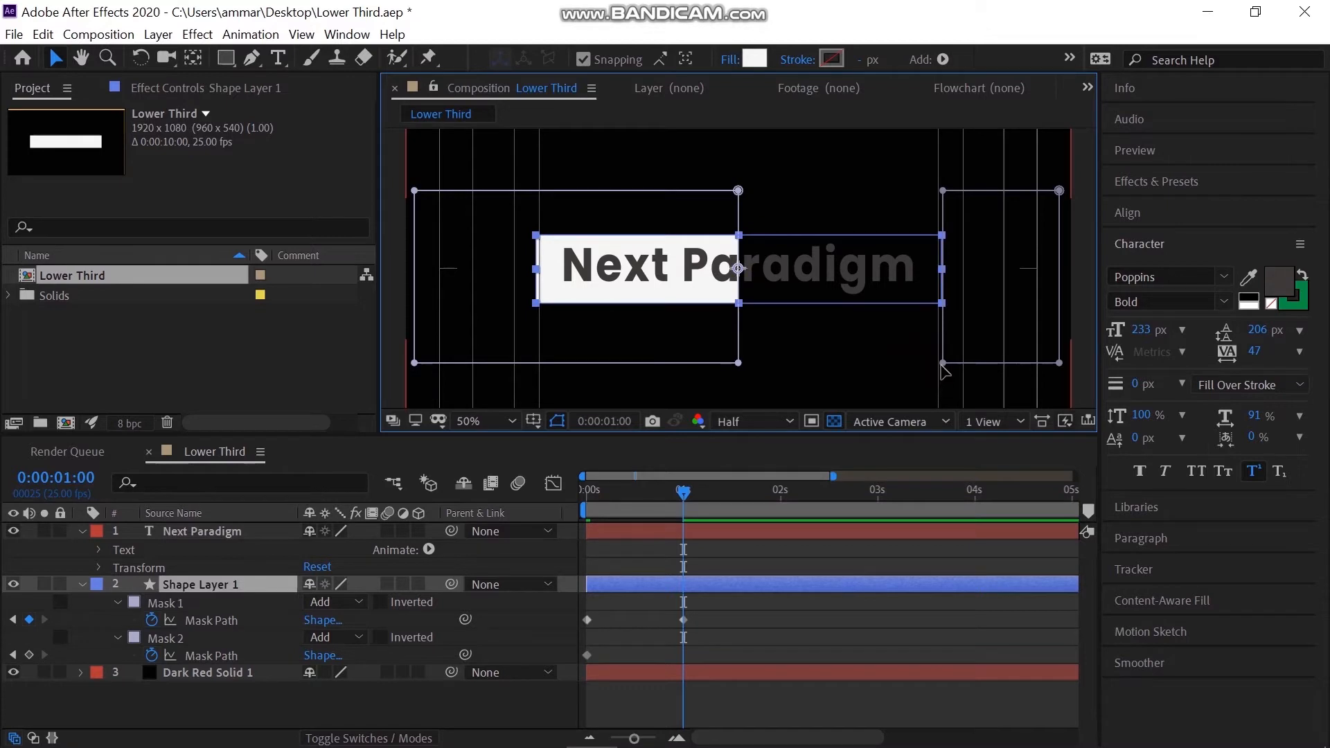
click(942, 366)
drag(944, 192, 738, 197)
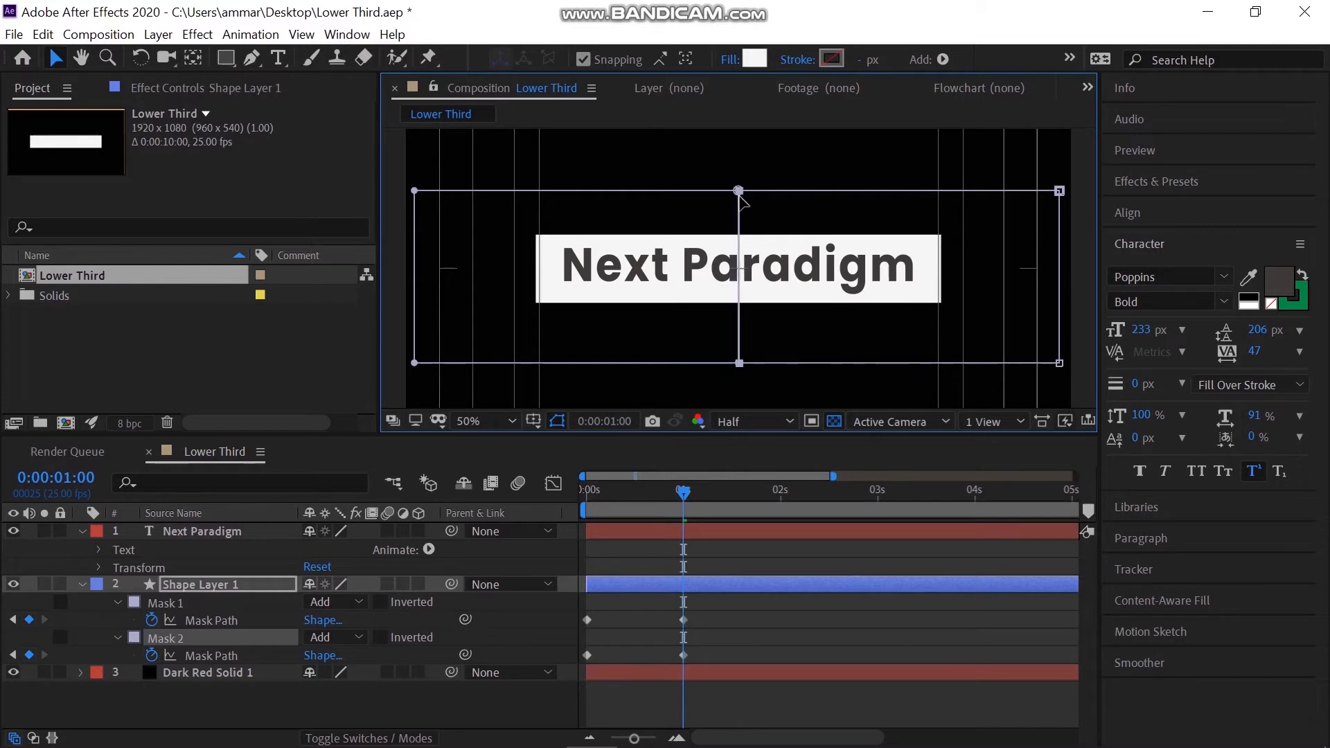
scroll(740, 291, up, 6)
scroll(740, 305, down, 6)
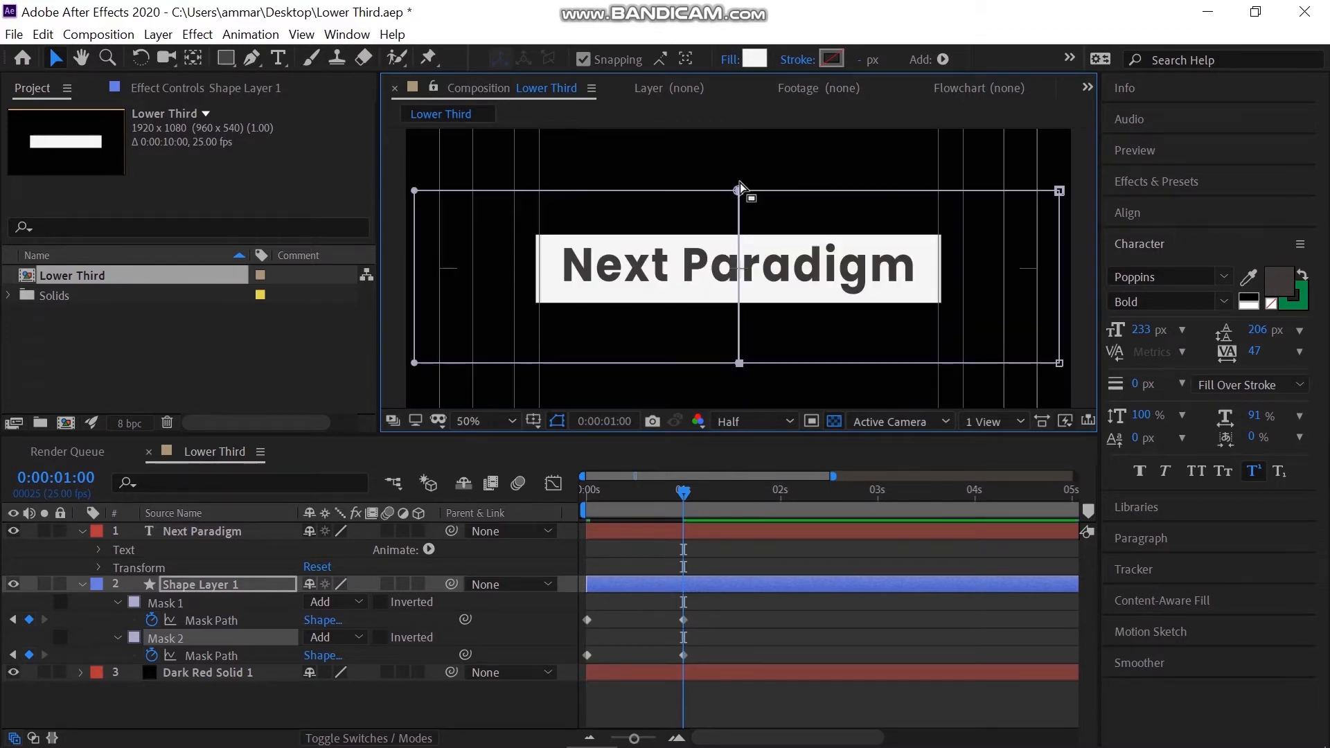
drag(741, 189, 741, 191)
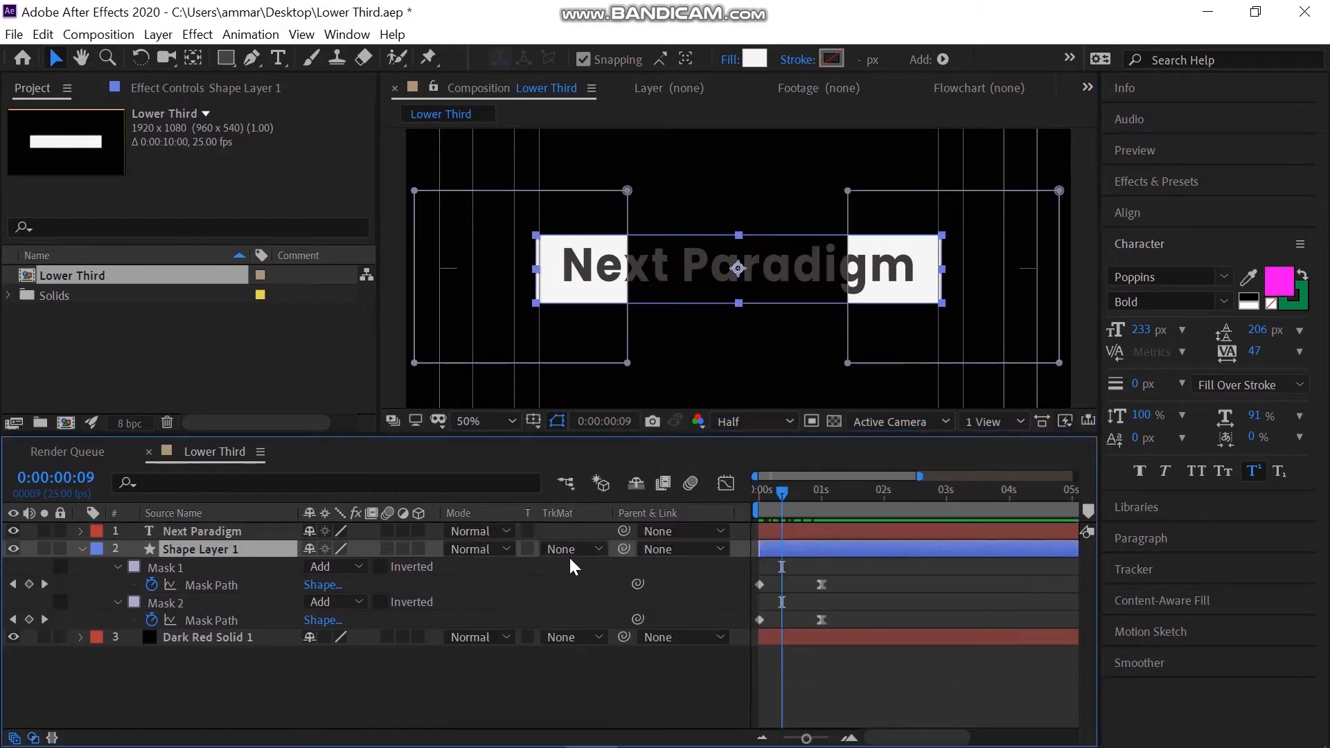
Set Shape Layer 1's track matte to Alpha Matte "Next Paradigm" and scrub to 0:00:00:24 to check the reveal
click(574, 548)
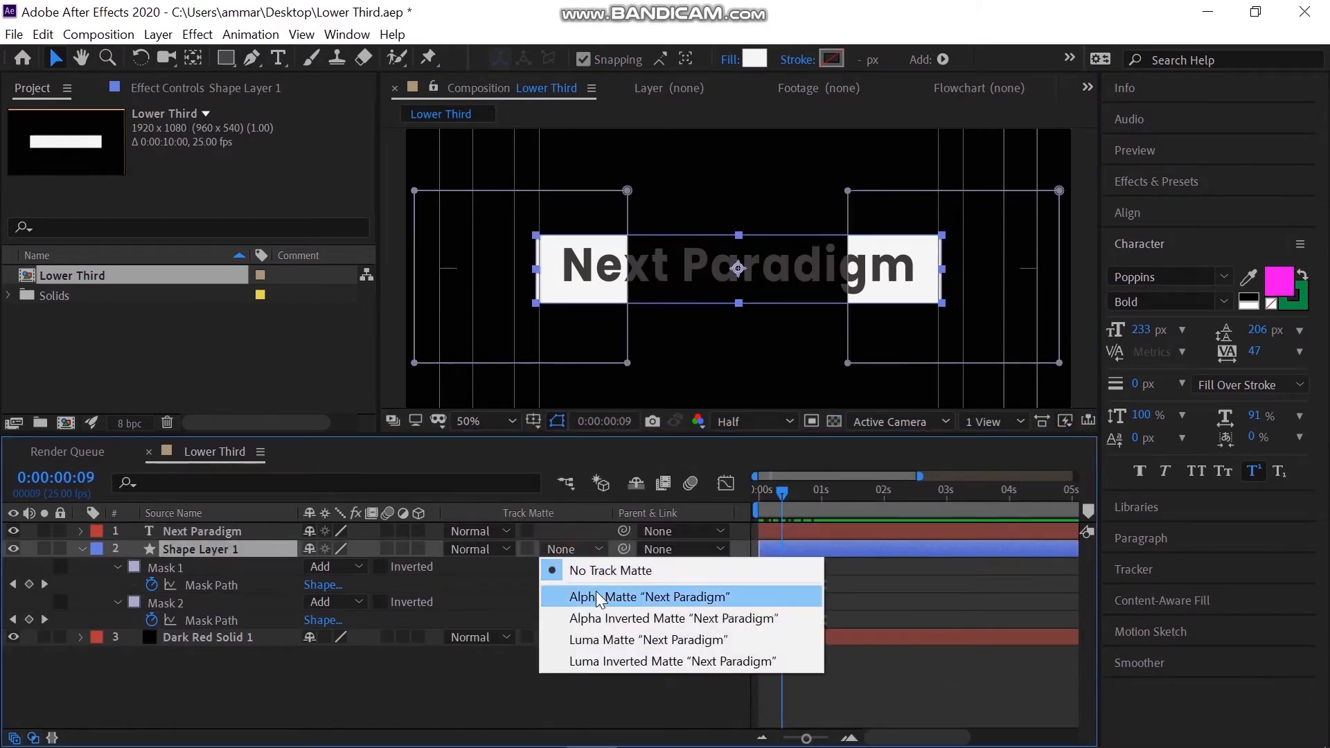
click(598, 597)
drag(771, 492, 820, 491)
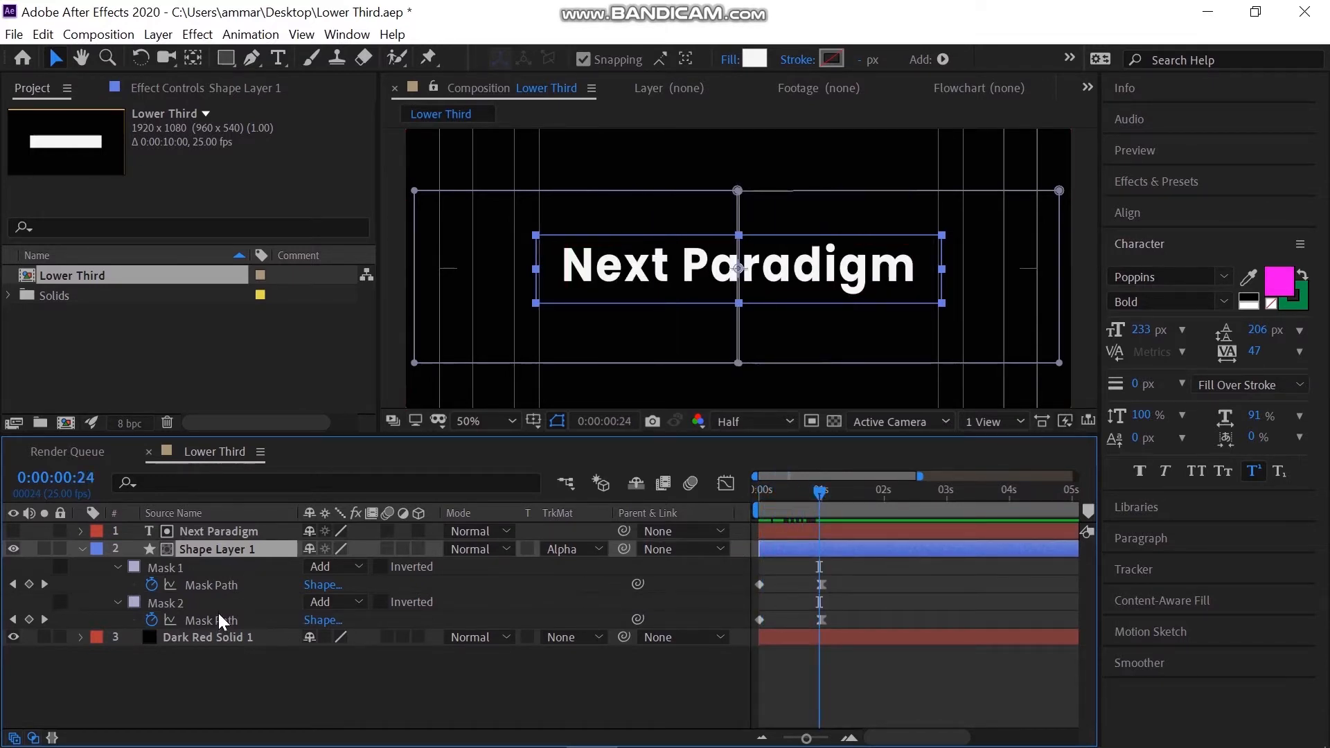
Duplicate Shape Layer 1, fill the copy with near-black 060606, and place it just above Dark Red Solid 1
key(ctrl+d)
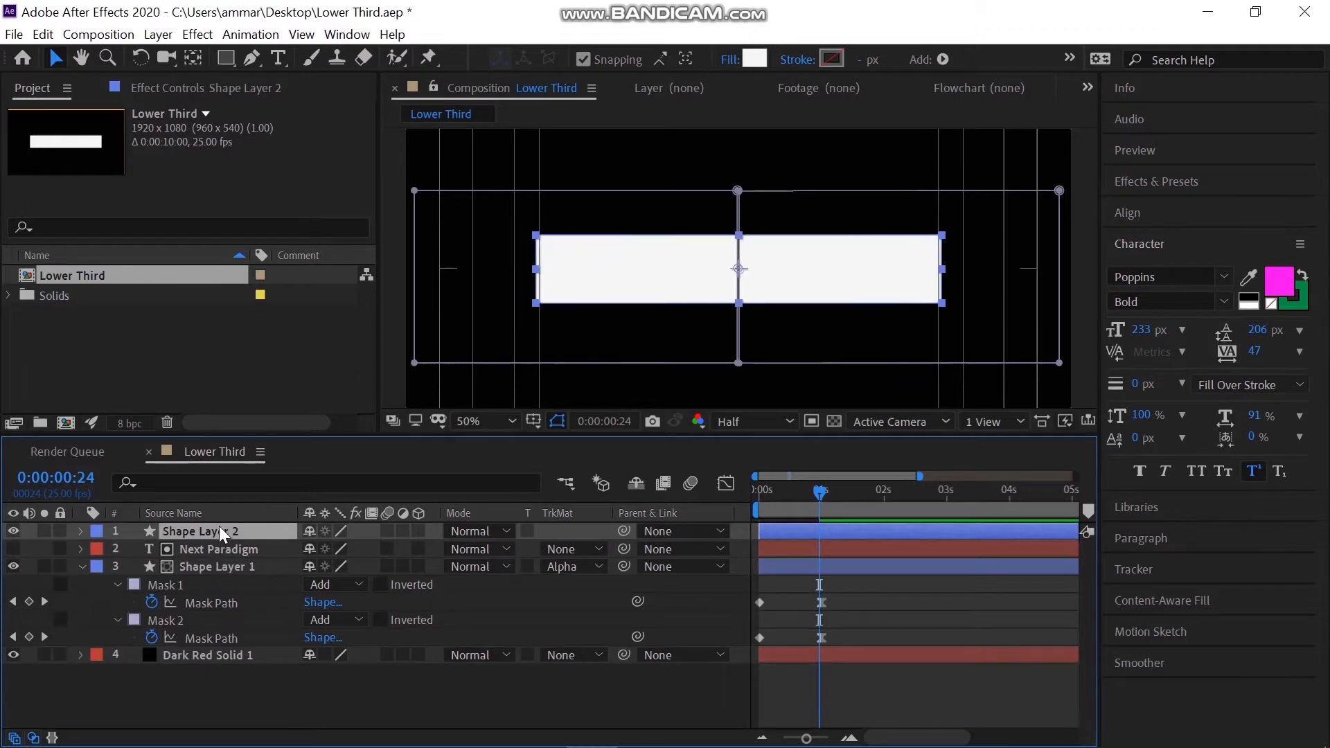
click(753, 59)
drag(579, 496, 434, 651)
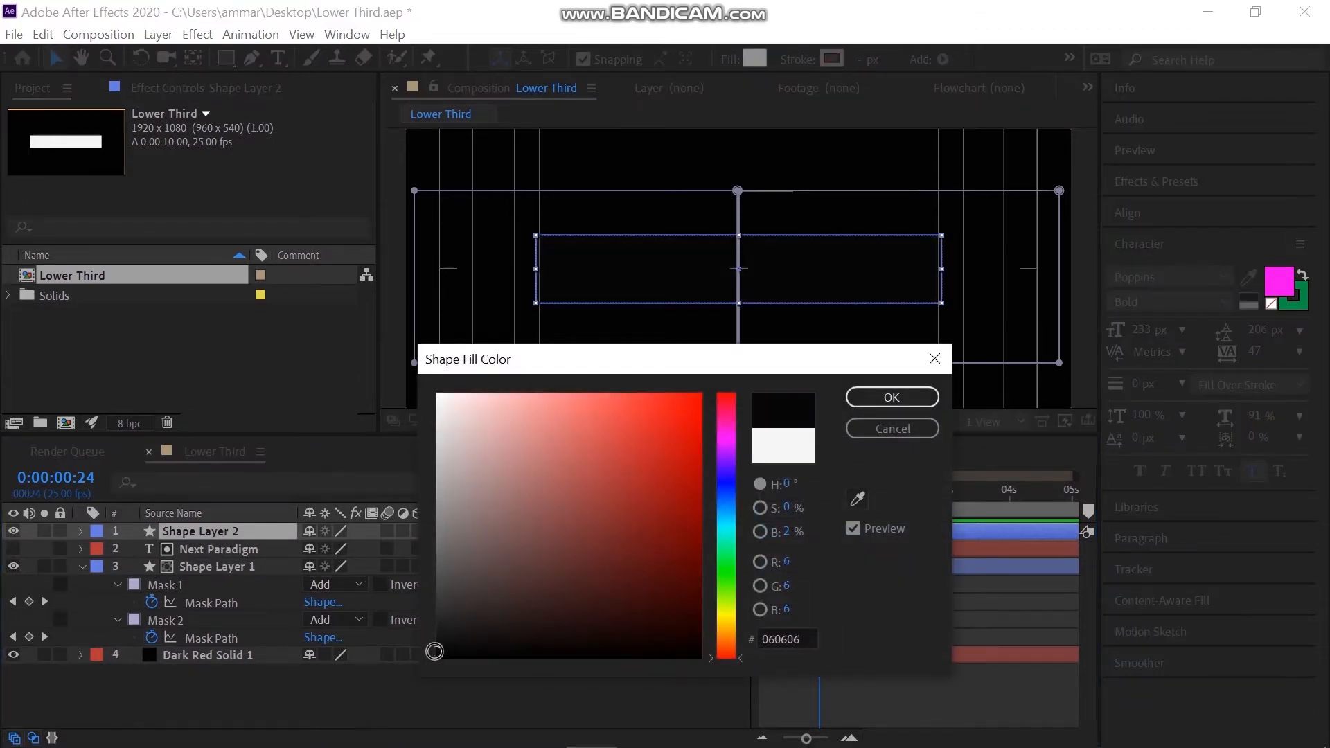
click(891, 397)
click(200, 530)
drag(200, 526, 229, 641)
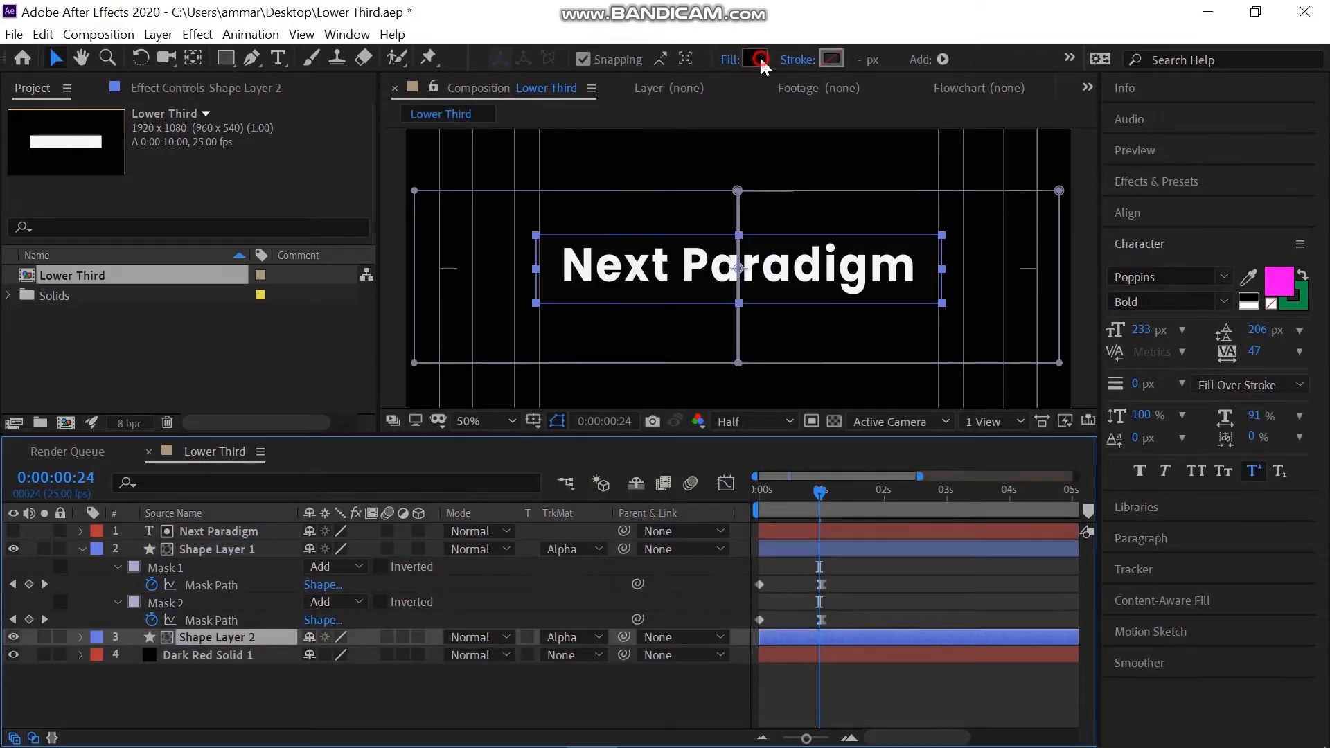
Set Shape Layer 2's fill to off-white FBF5F5 and scrub back to 0:00:00:08 to check the mask animation
click(753, 59)
drag(609, 407, 442, 396)
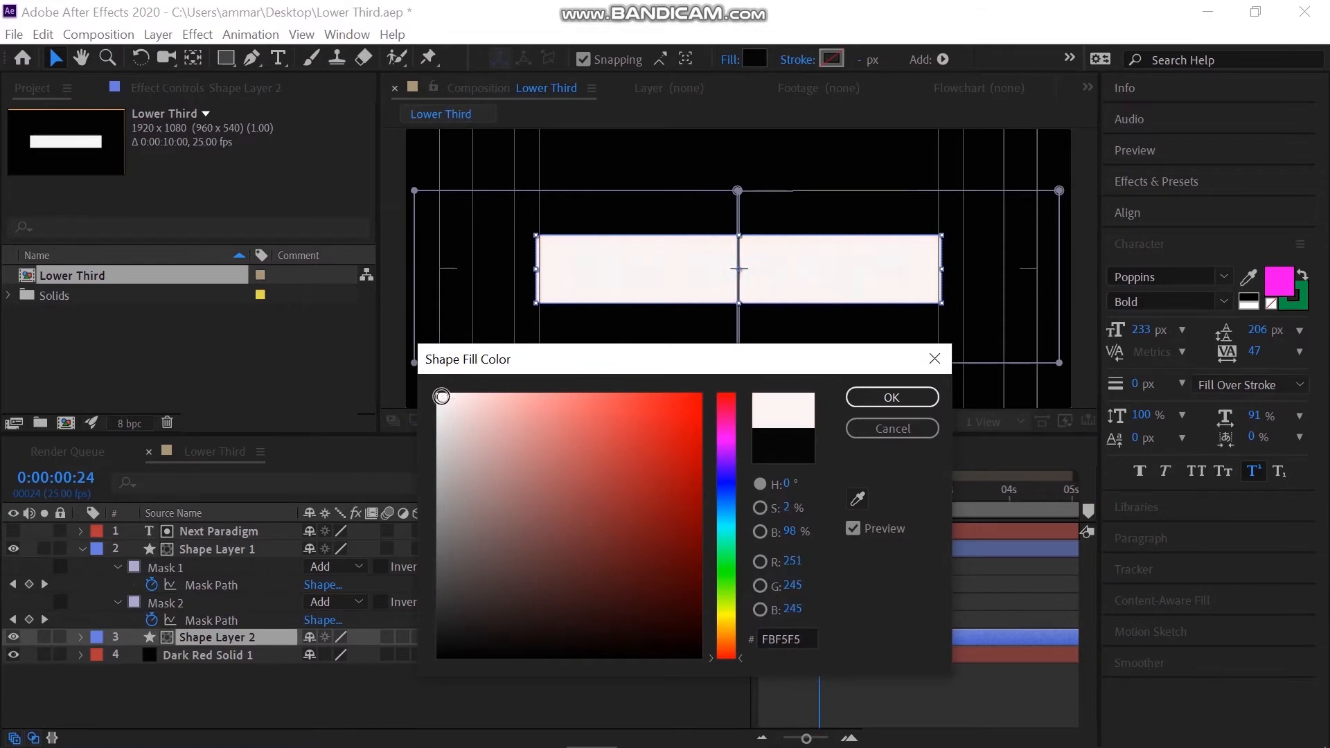
click(884, 397)
click(203, 551)
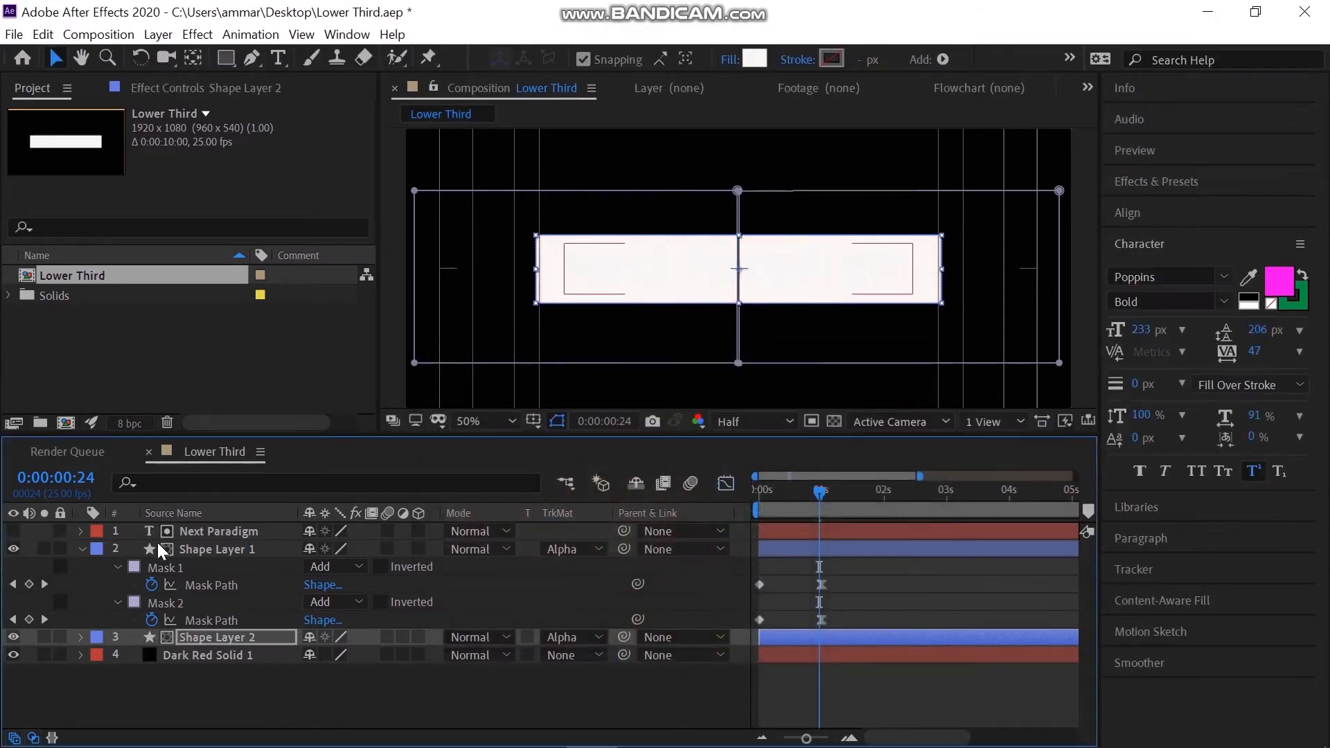
drag(812, 500, 779, 497)
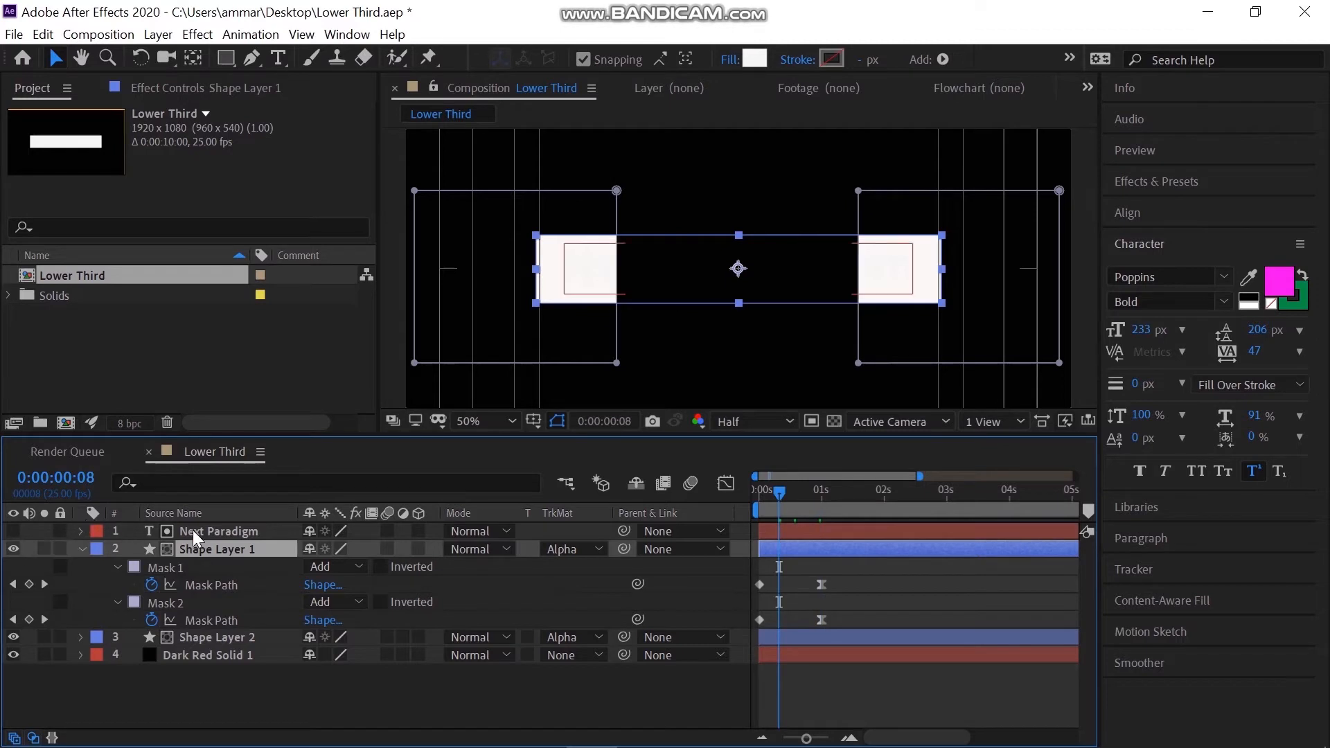
Remove Shape Layer 2's track matte and shift Next Paradigm and Shape Layer 1 to start at about 0:00:00:17
click(602, 637)
click(605, 526)
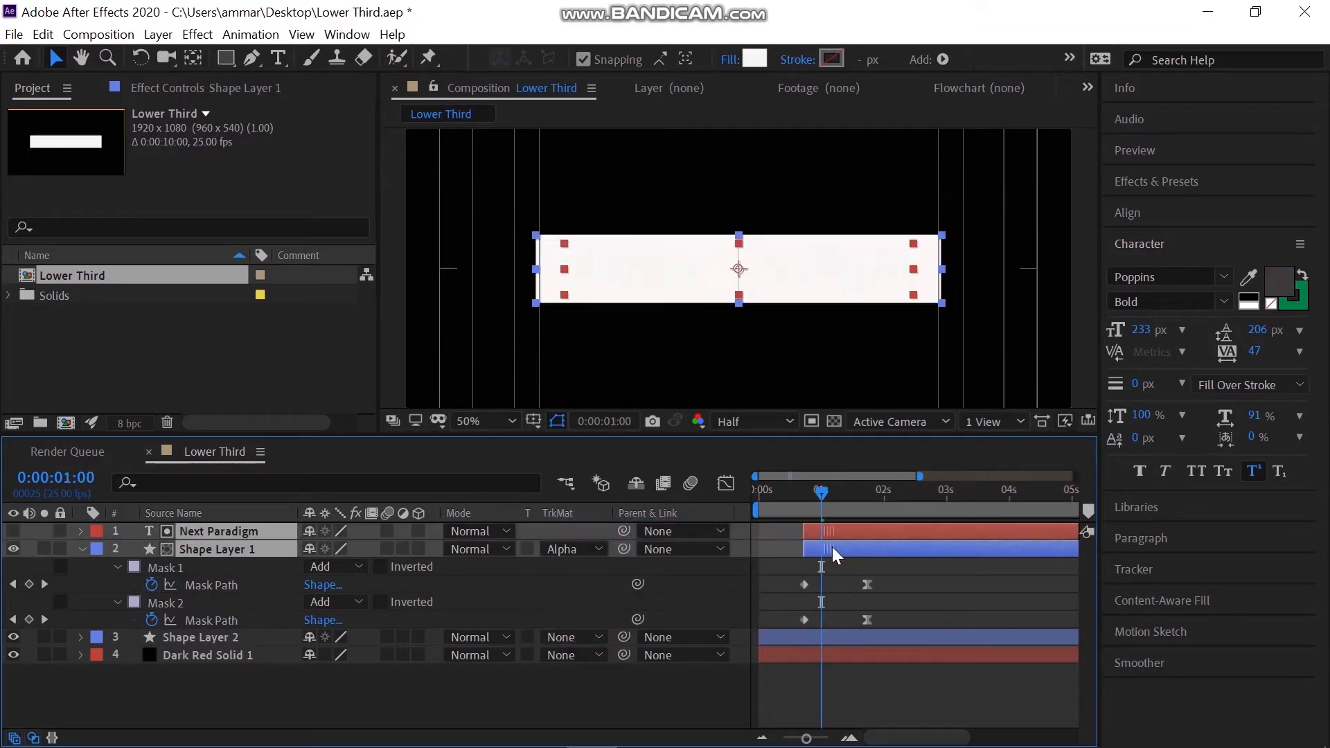
drag(833, 546, 829, 545)
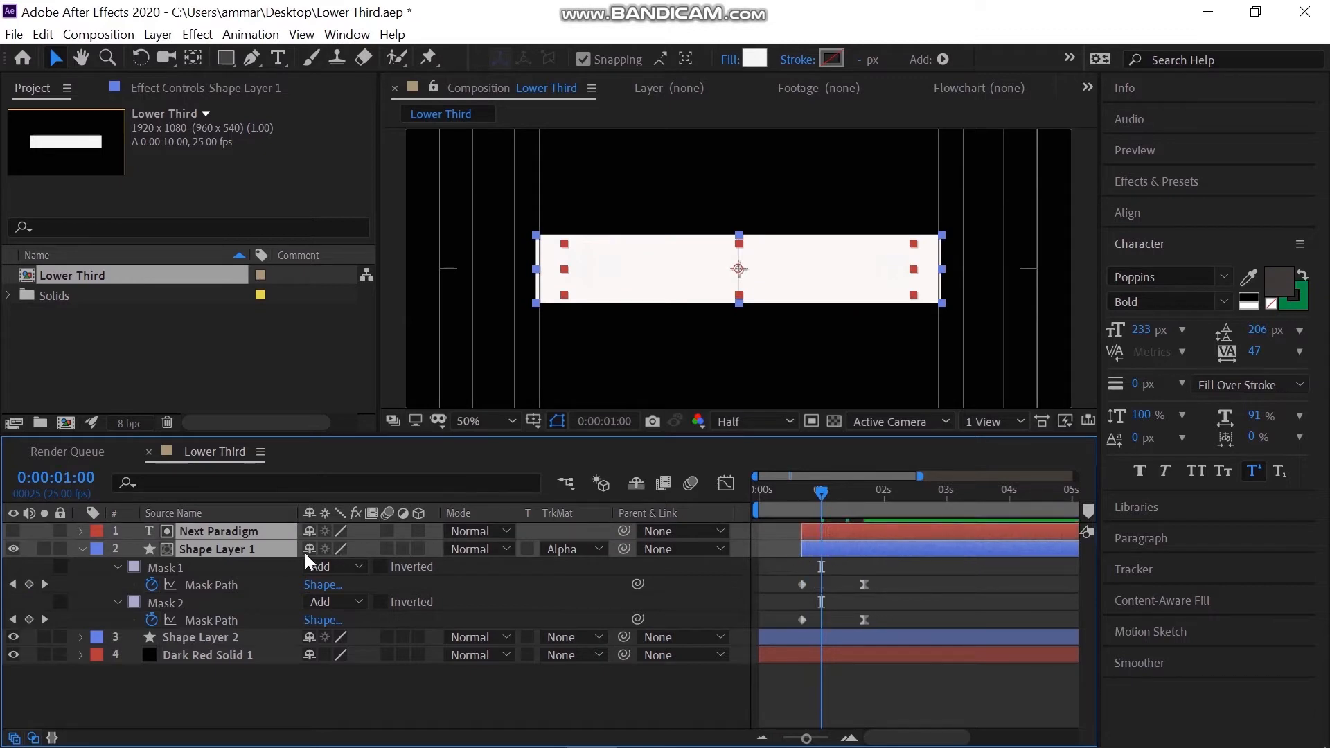
Set Shape Layer 1's fill colour to bright pink FF00BC
click(244, 547)
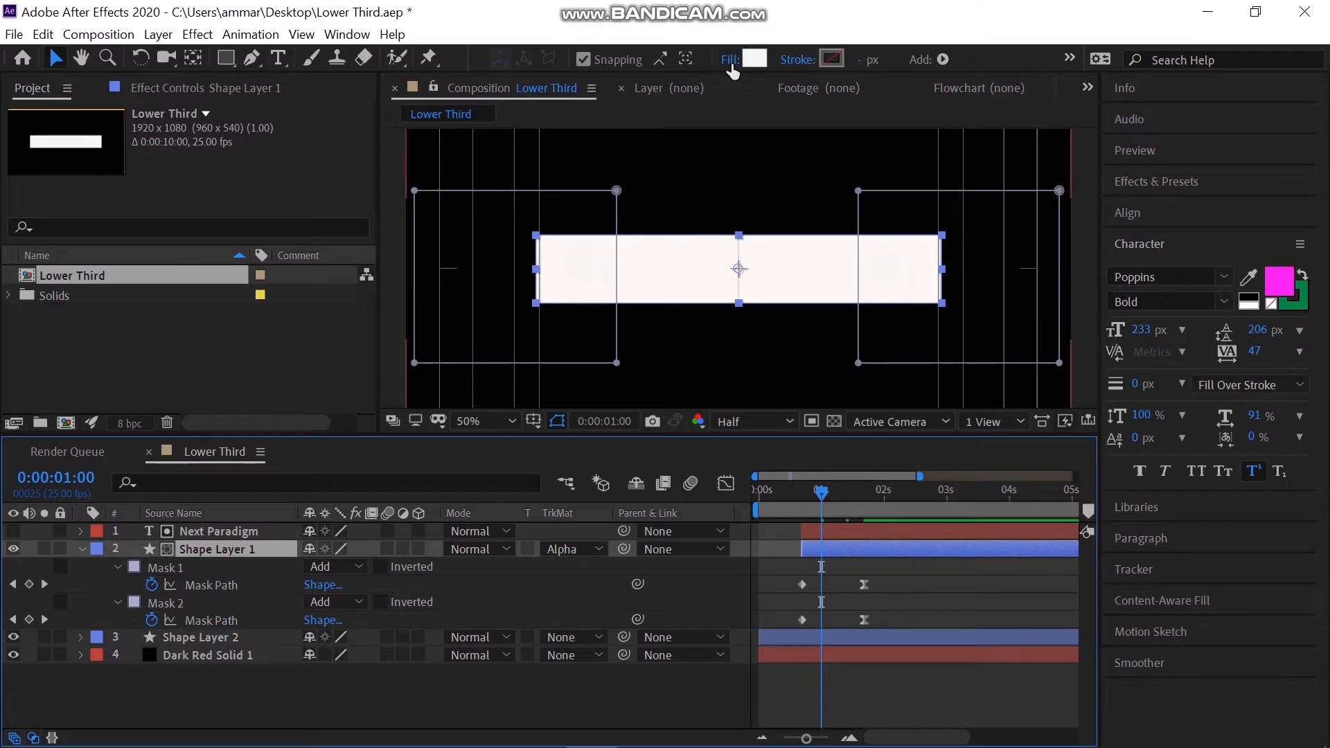
click(758, 62)
drag(729, 435, 729, 427)
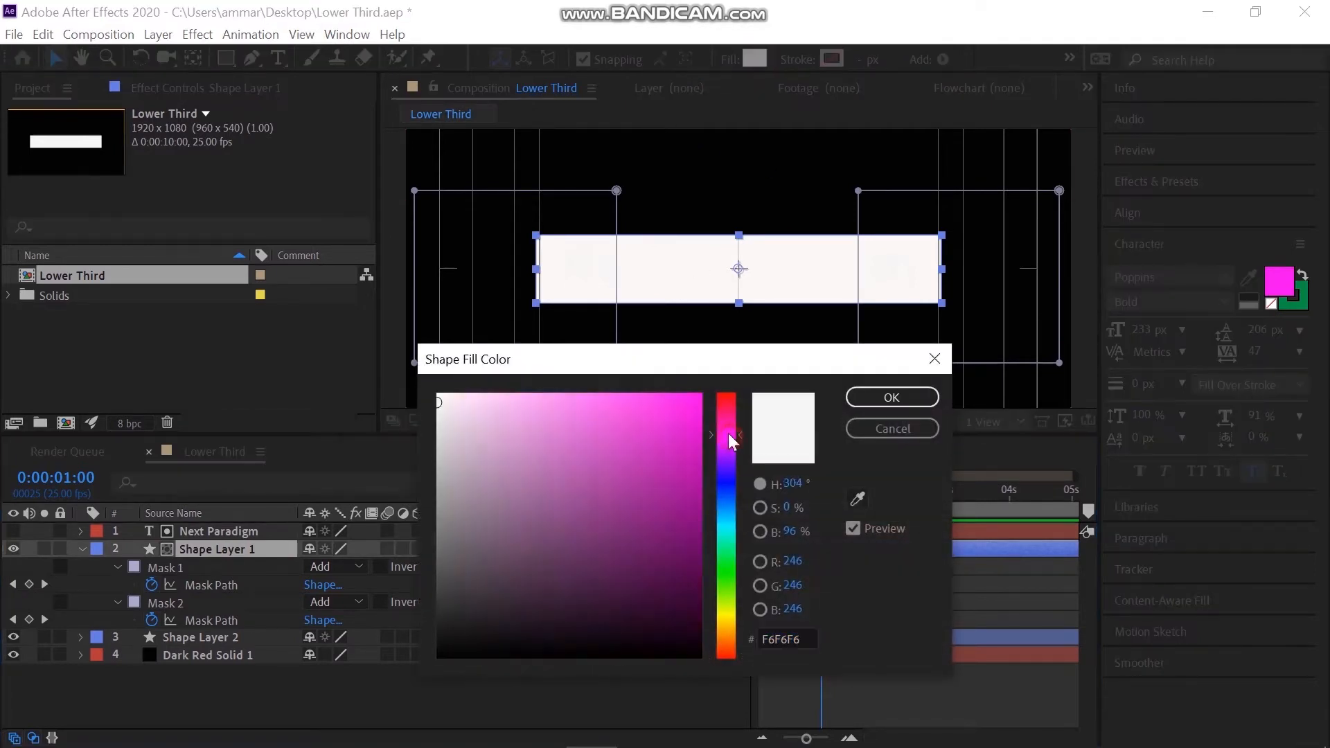
click(699, 395)
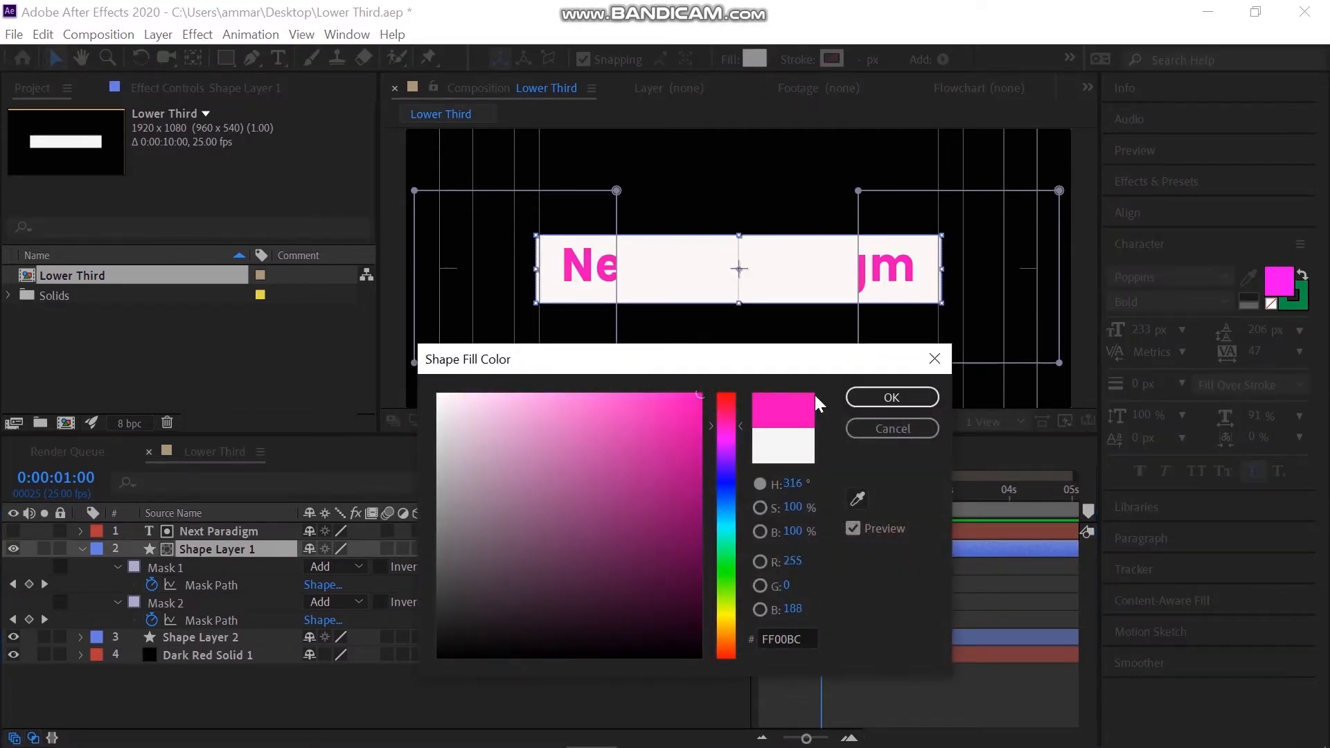
click(879, 396)
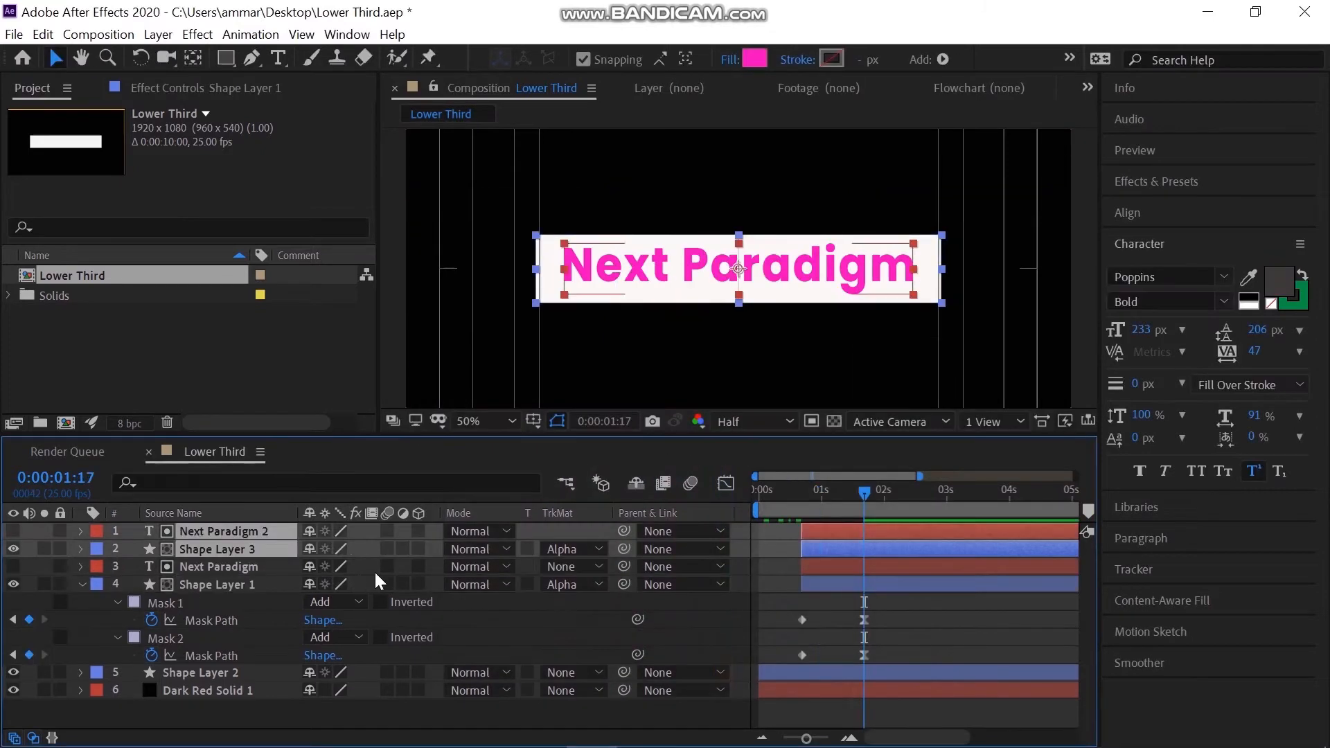
Select only Shape Layer 3 and set its fill colour to dark grey 282326
key(F2)
click(222, 549)
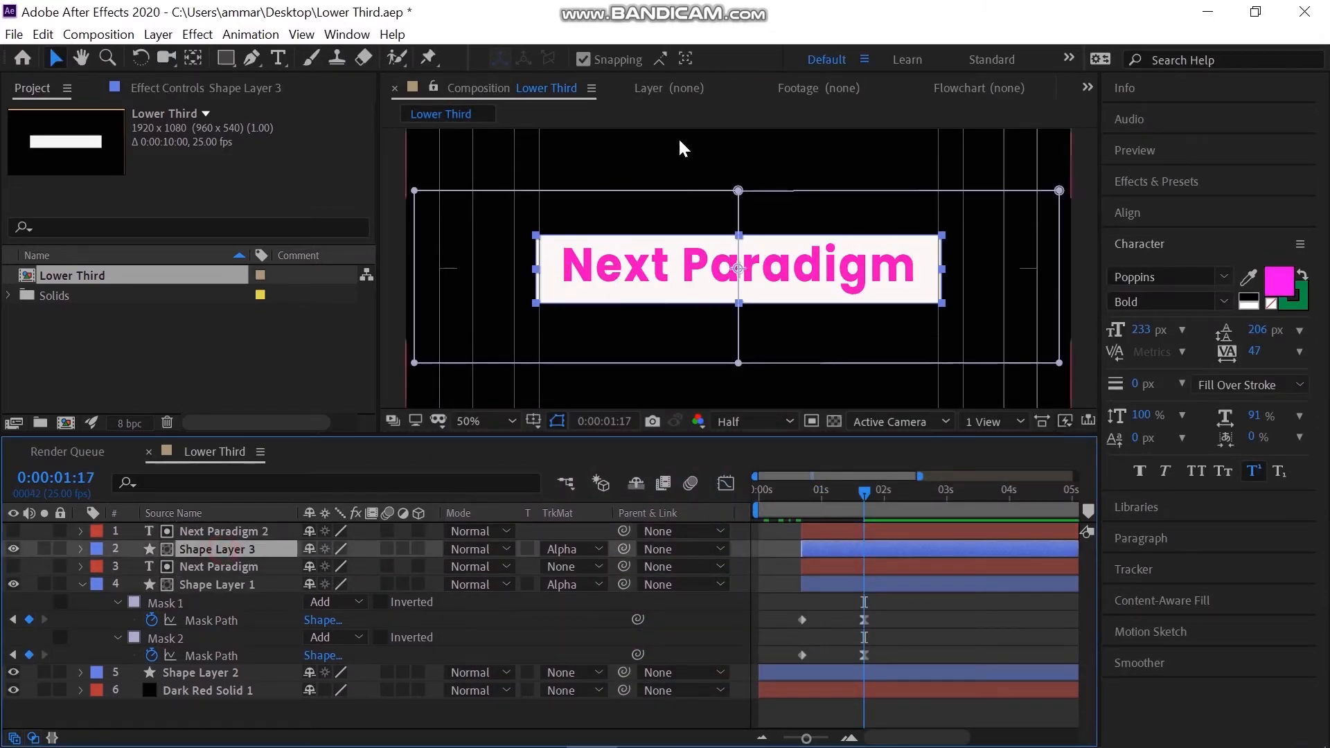
click(755, 59)
drag(620, 475, 465, 616)
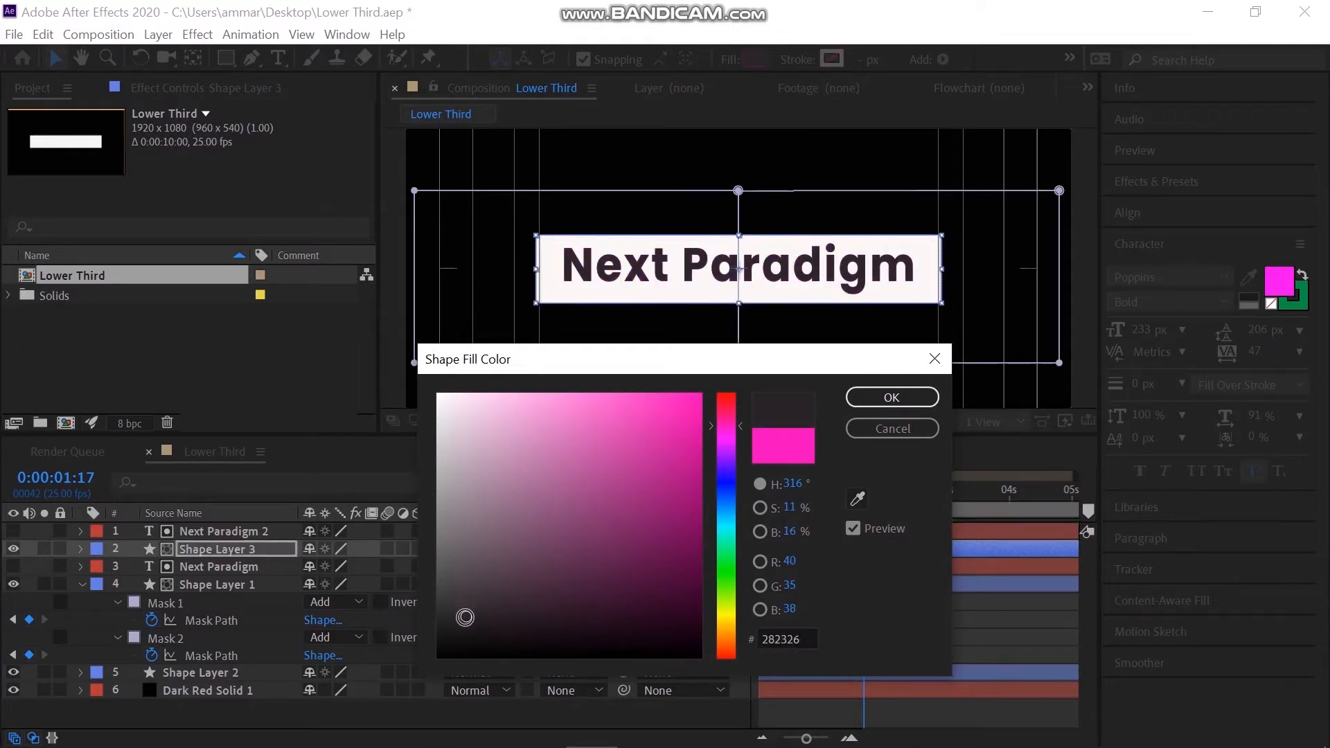
click(874, 397)
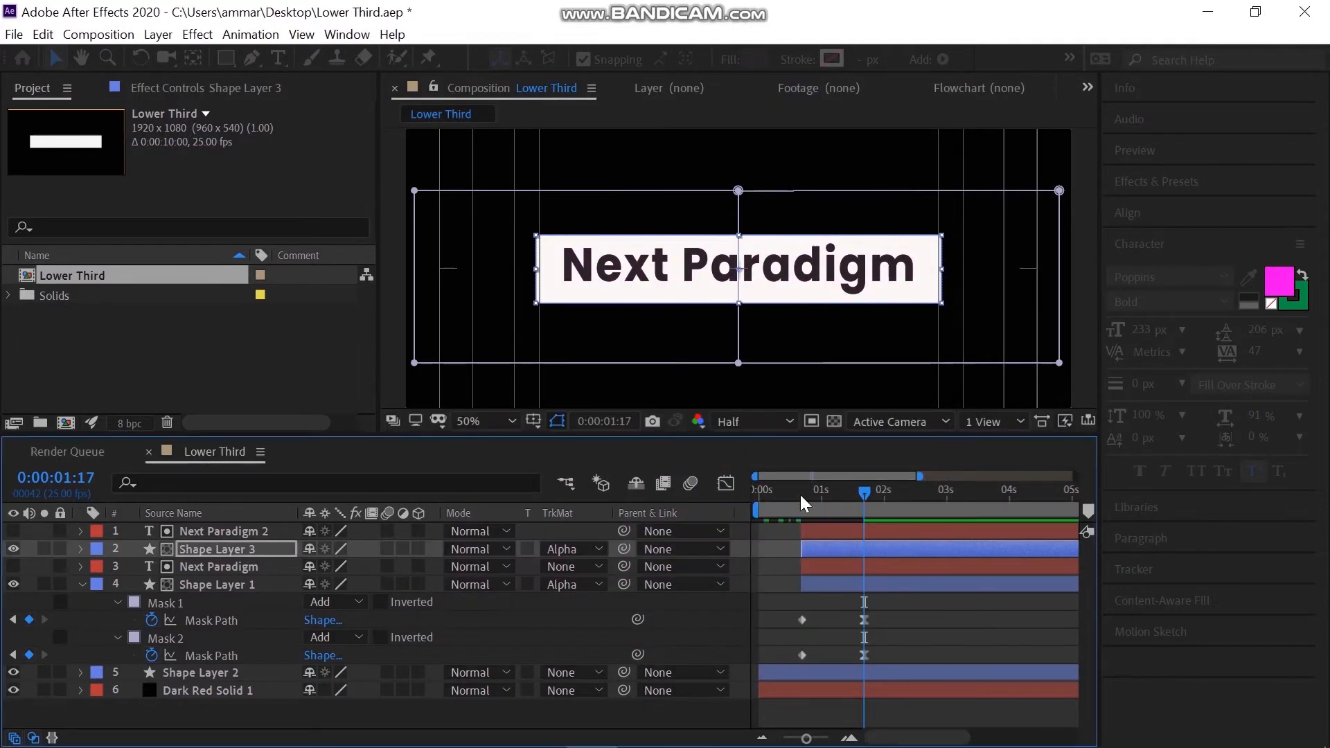
Shift Next Paradigm 2 and Shape Layer 3 about one second later in the timeline and preview the staggered text reveal
shift+click(823, 535)
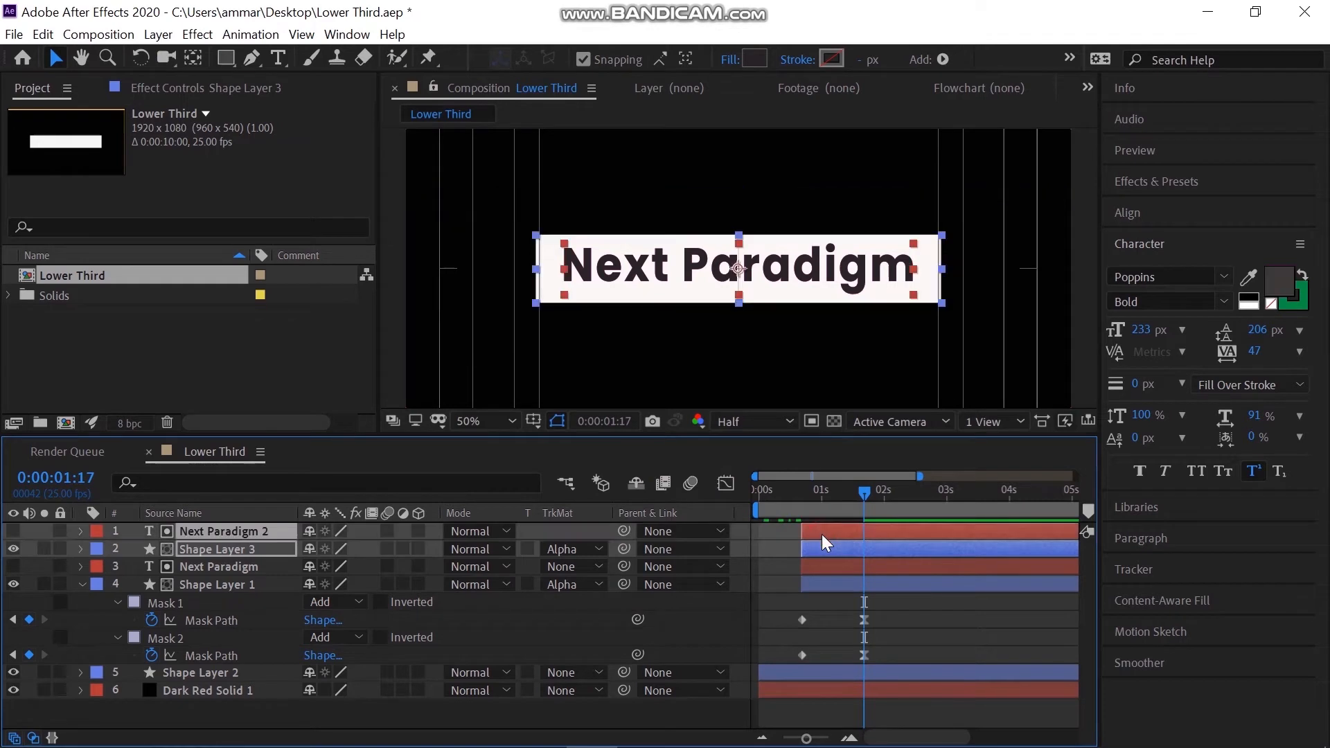
drag(818, 543, 879, 538)
click(766, 494)
key(space)
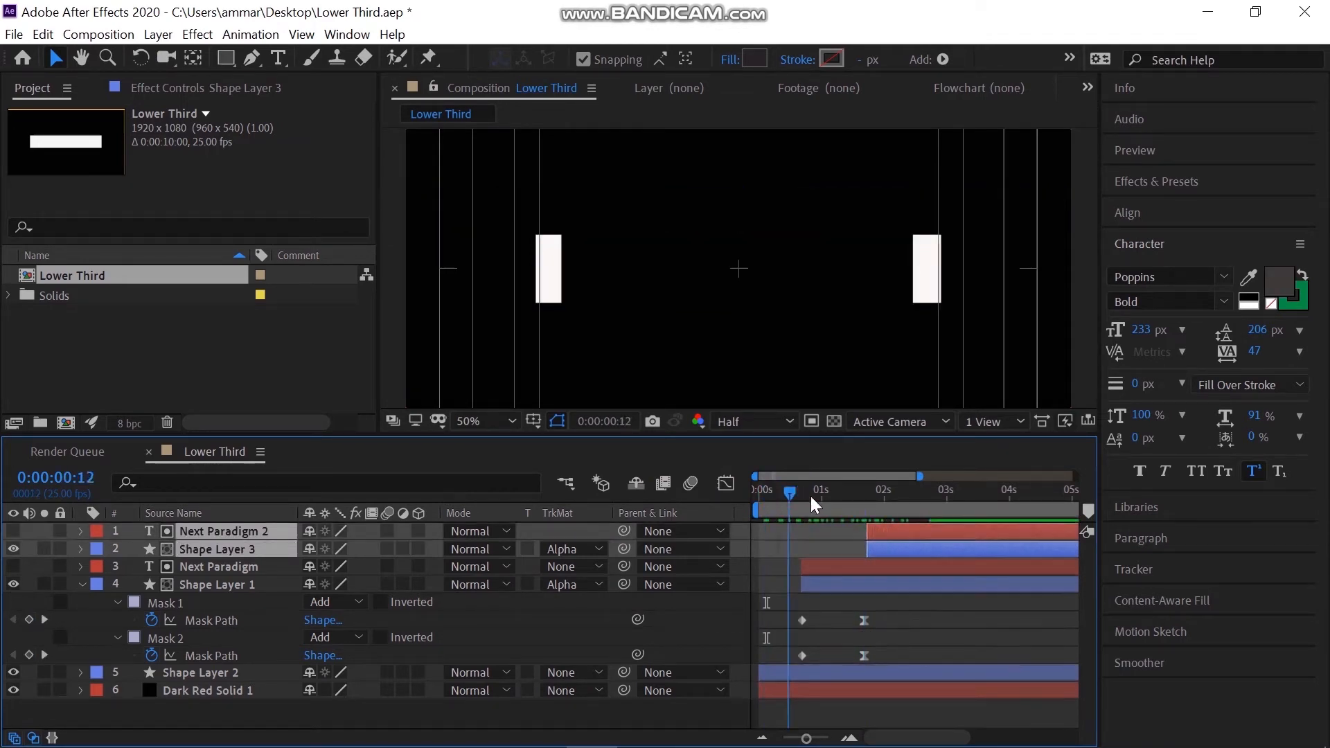
drag(828, 501, 936, 513)
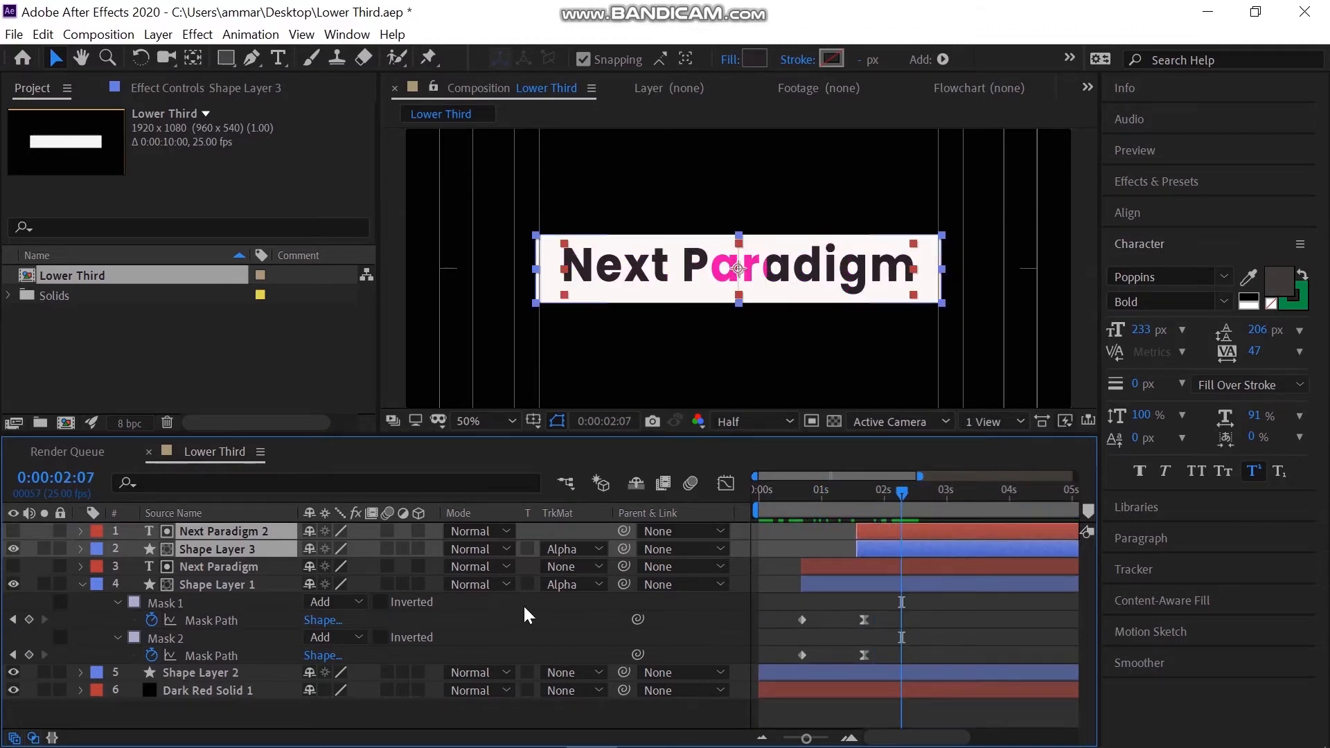
Duplicate Shape Layer 2, move the copy to the top of the layer stack, and hide it
click(206, 673)
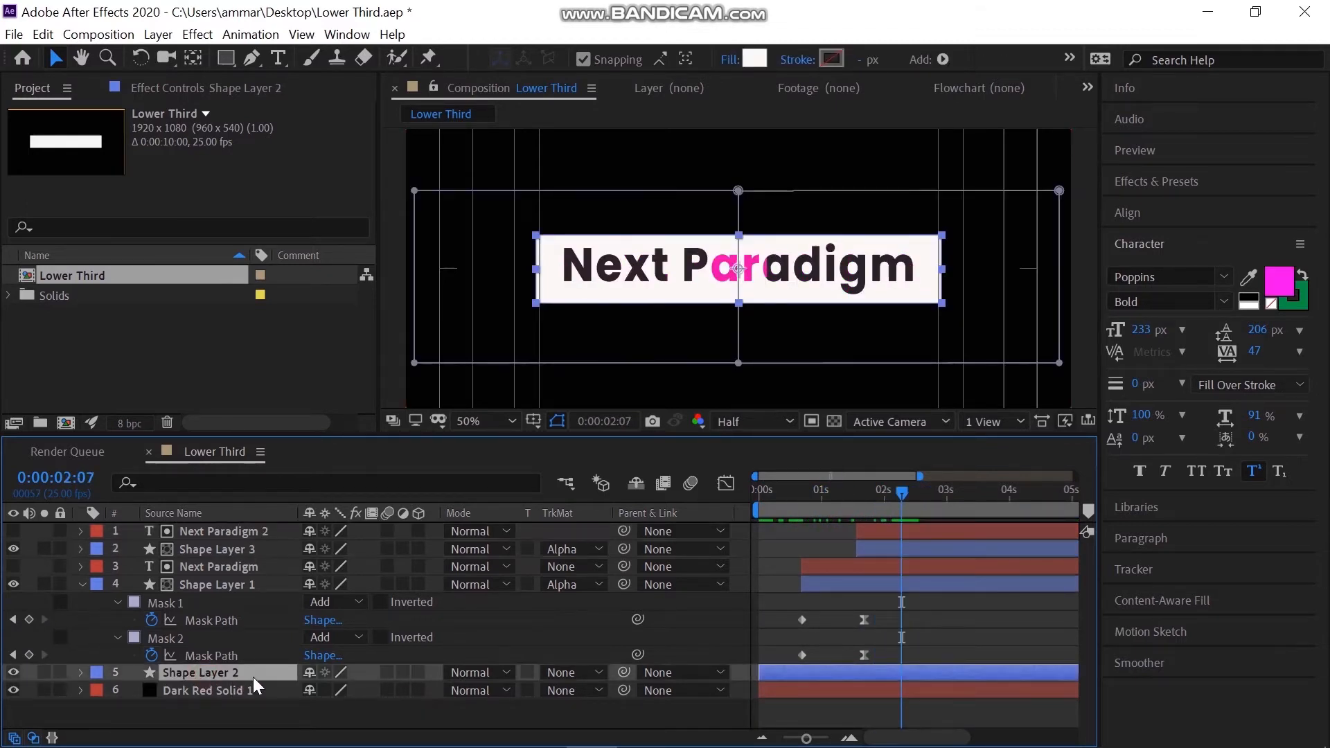
key(ctrl+d)
drag(252, 675, 229, 525)
click(13, 531)
Fill Shape Layer 4 with the pink sampled from the text in the composition, FF00AC, and make the layer visible again
click(755, 59)
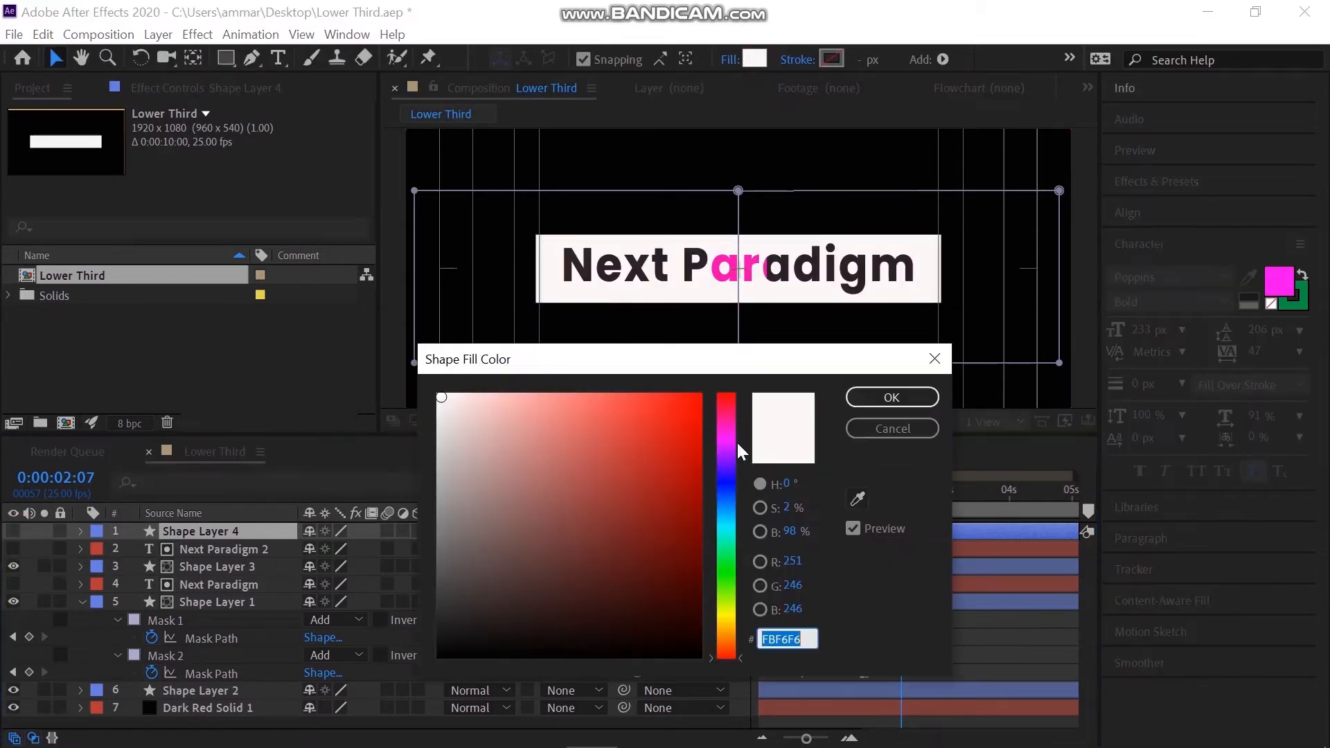
click(857, 499)
click(737, 254)
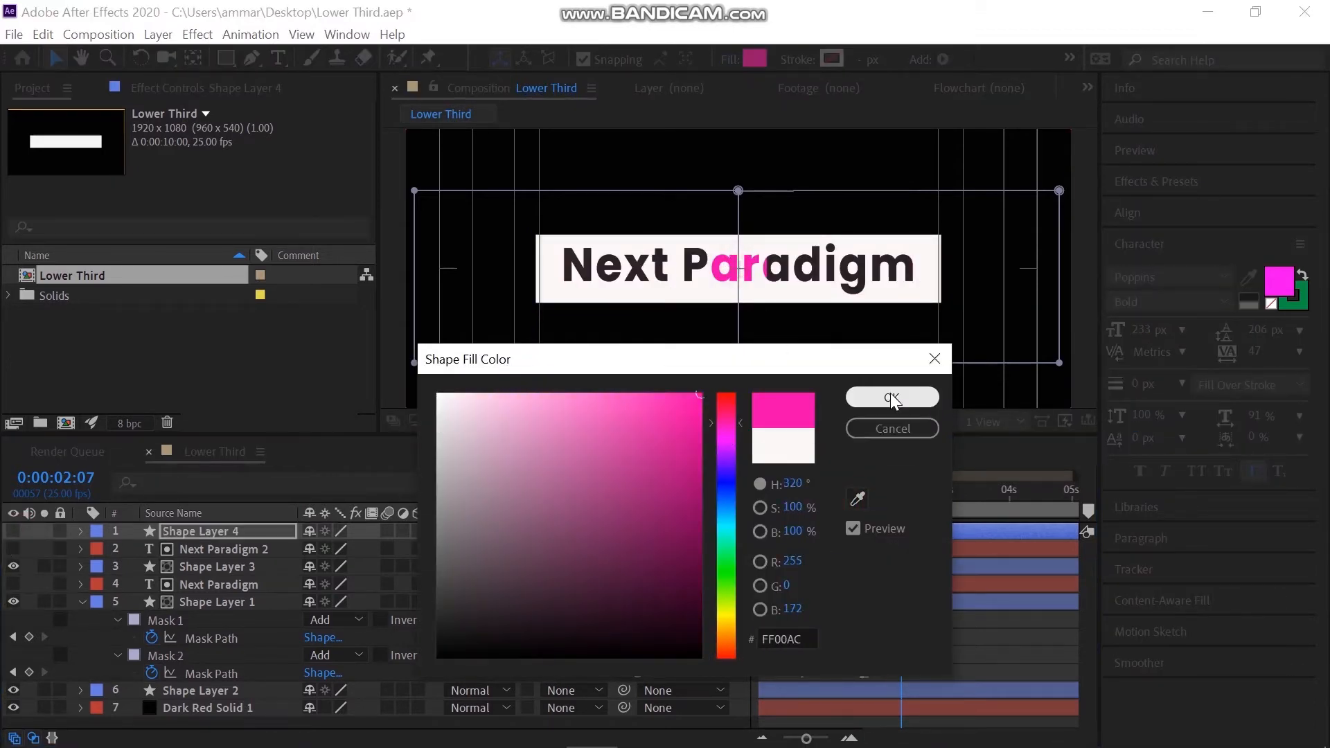
click(892, 397)
click(13, 532)
Reveal Shape Layer 4's keyframes and, at 0:00:01:00, move Mask 1's outer edge inward to the composition's centre line
click(240, 530)
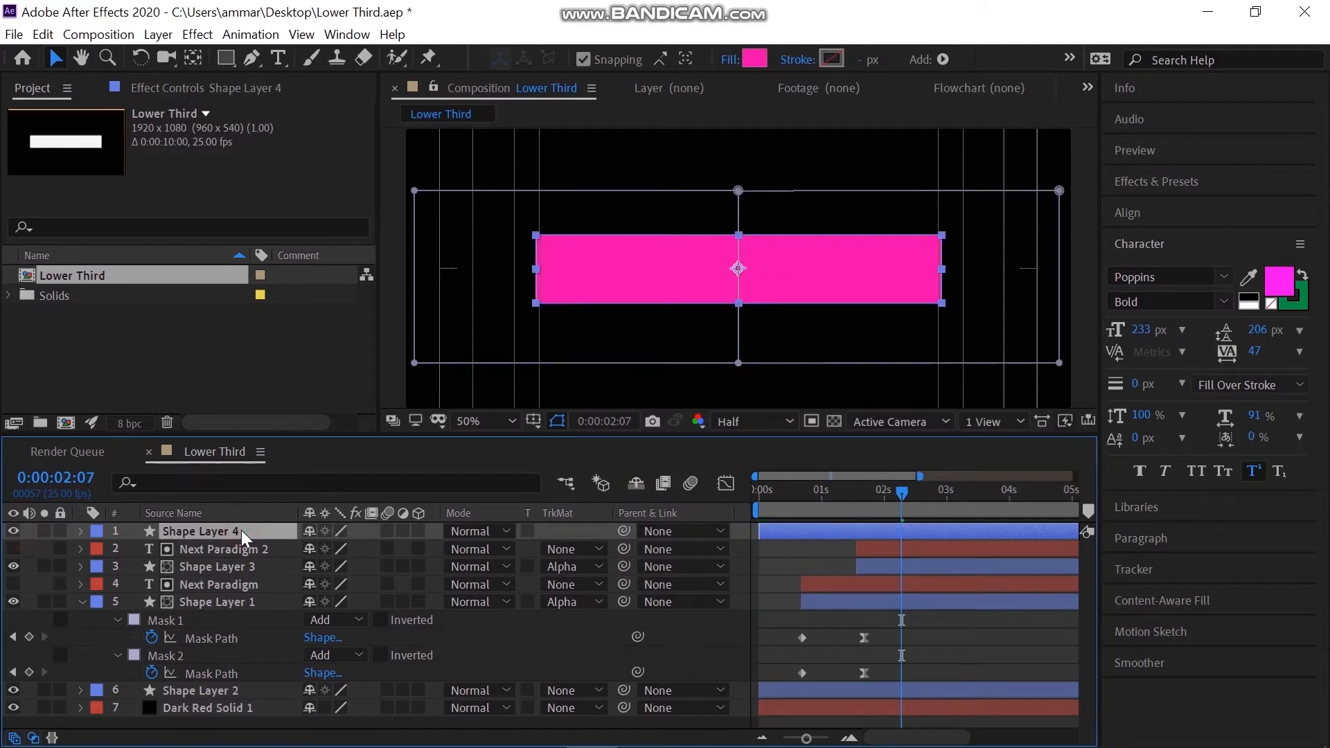
key(u)
drag(835, 493, 817, 493)
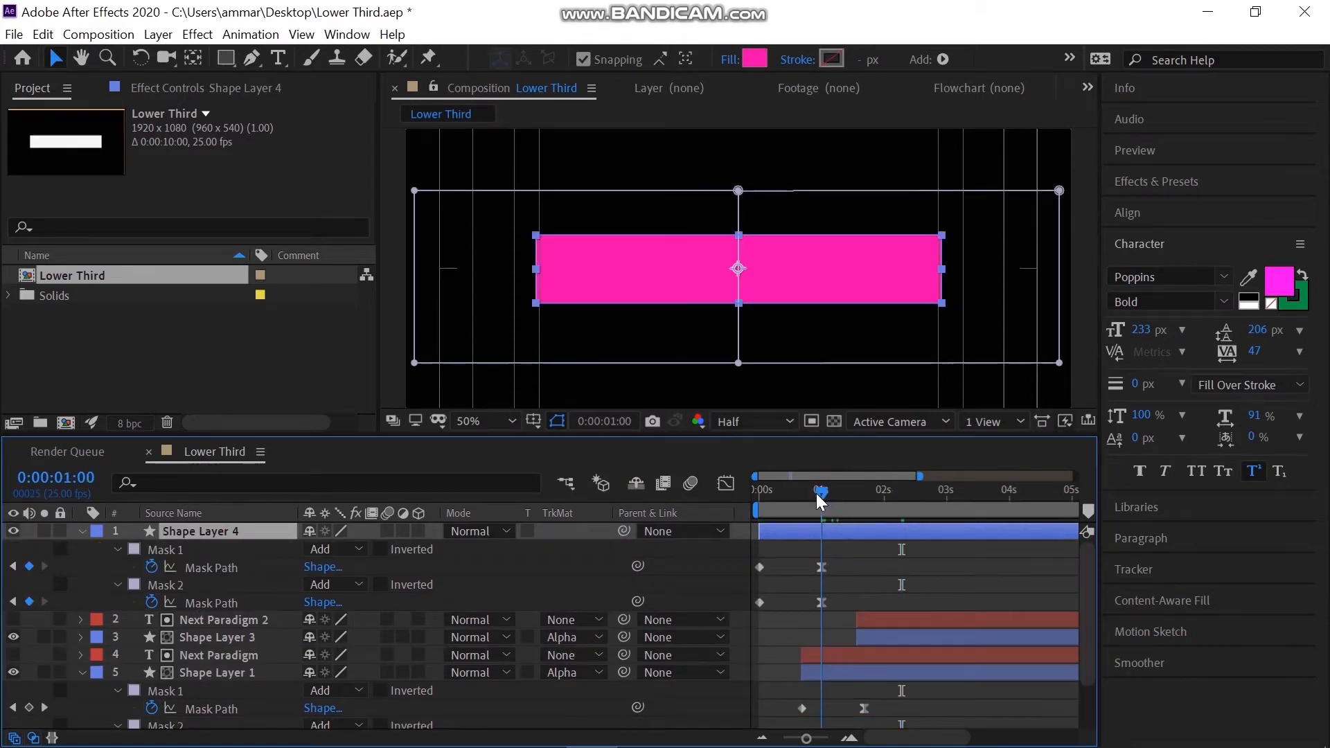
click(424, 364)
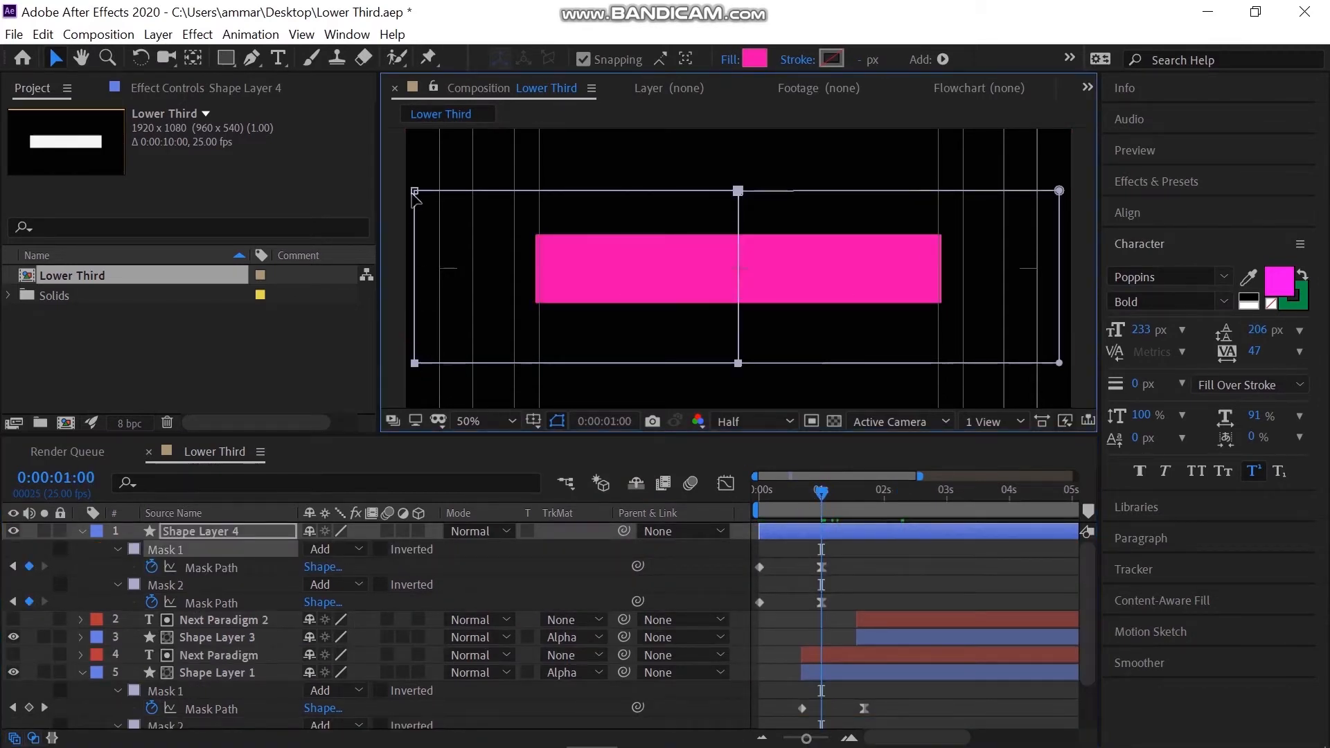
drag(416, 194, 729, 187)
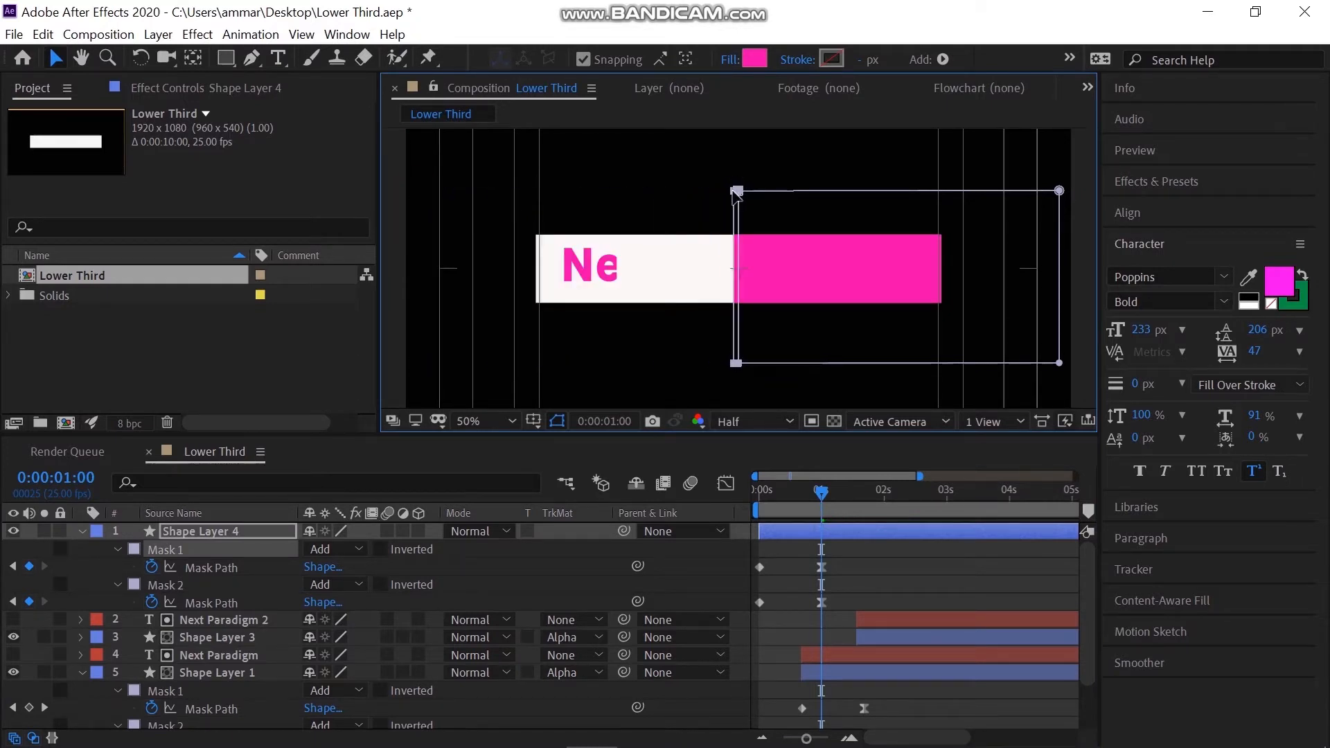
Move Shape Layer 4's Mask 2 outer edge inward to the composition's centre line at 0:00:01:00 and preview the animation
click(1059, 190)
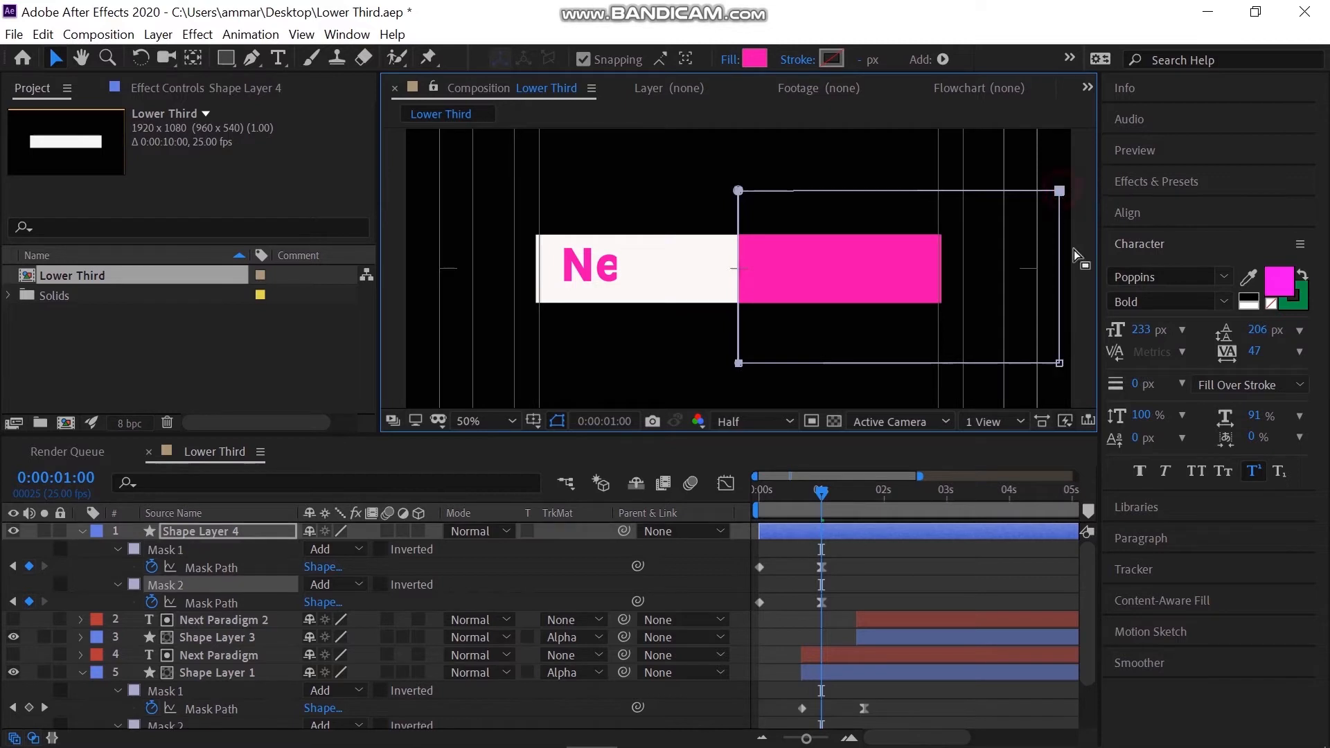
drag(1062, 363, 739, 365)
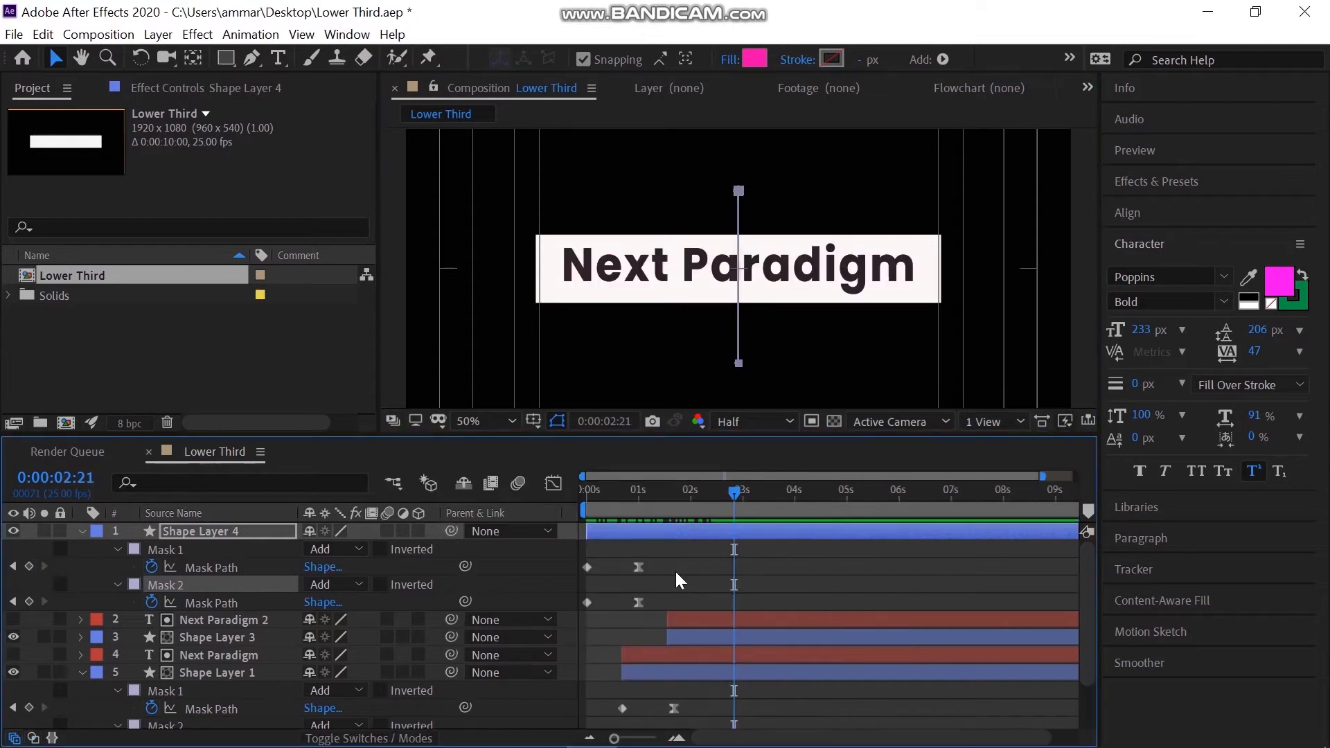
click(596, 489)
key(space)
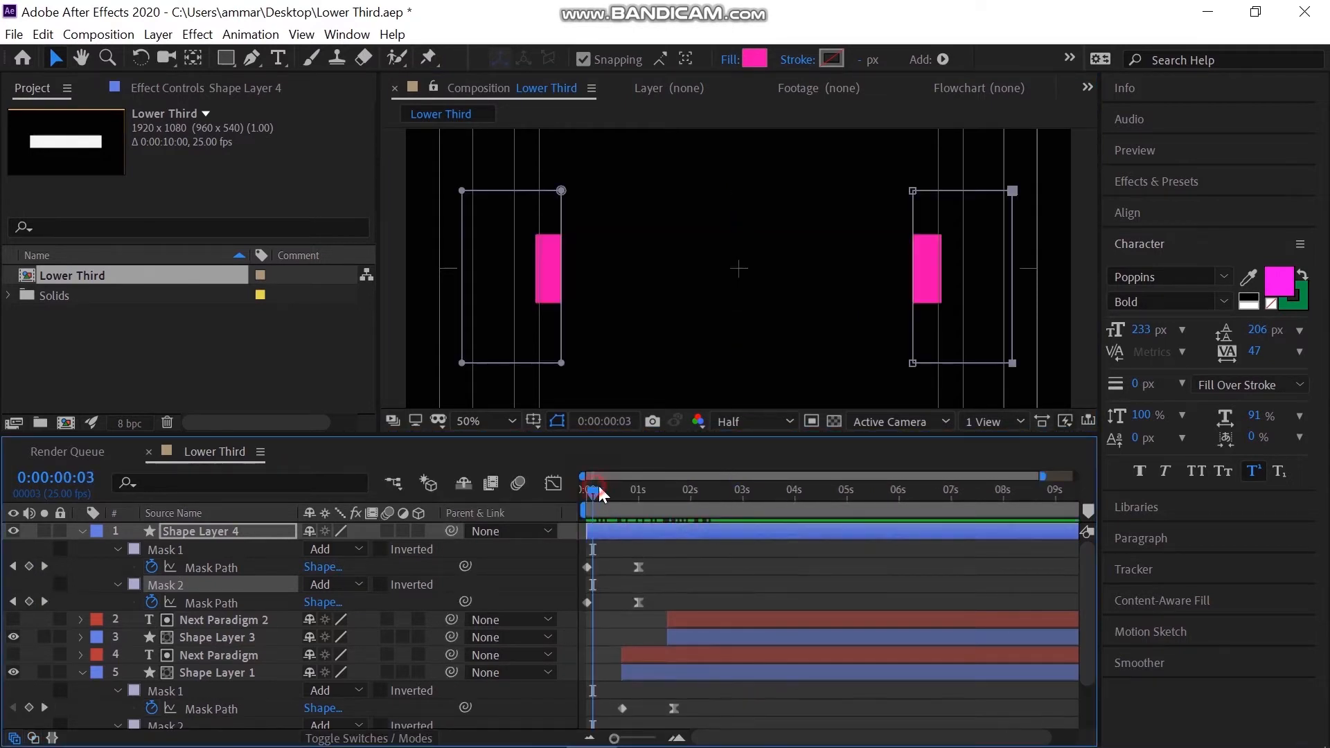
Shift Shape Layer 4 to start at about one second and remove the part after 0:00:02:17
click(738, 494)
drag(697, 529, 742, 526)
drag(667, 484, 726, 497)
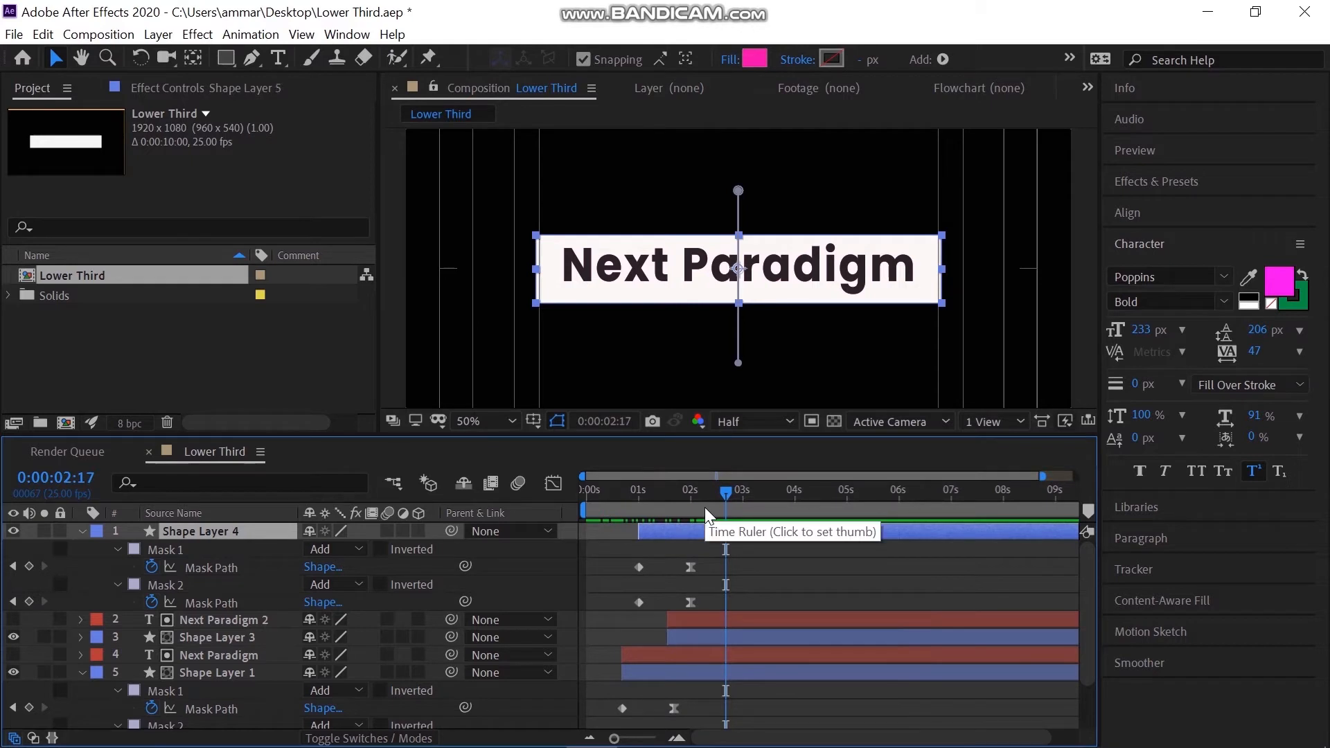
key(ctrl+shift+d)
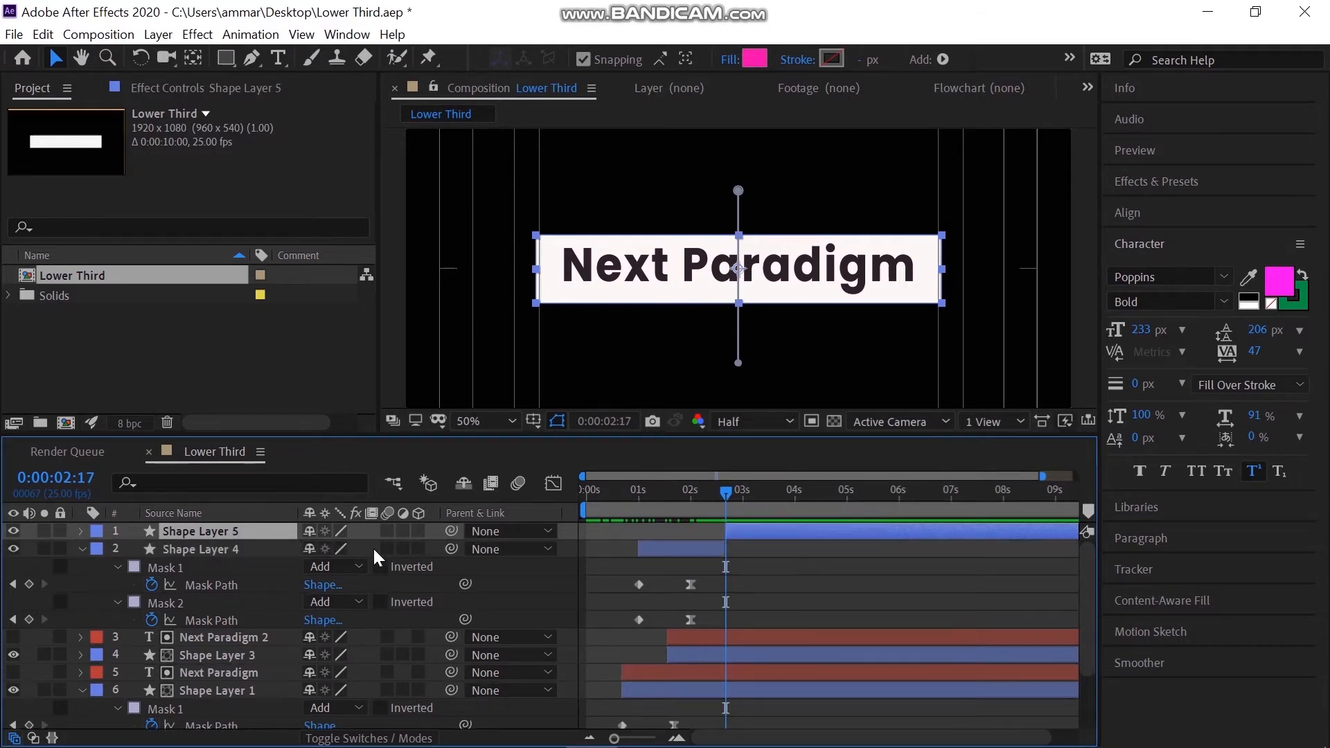
key(Delete)
Add a text layer reading "Subscribe Now" to the composition
key(ctrl+t)
click(624, 307)
text(Subscribe Now)
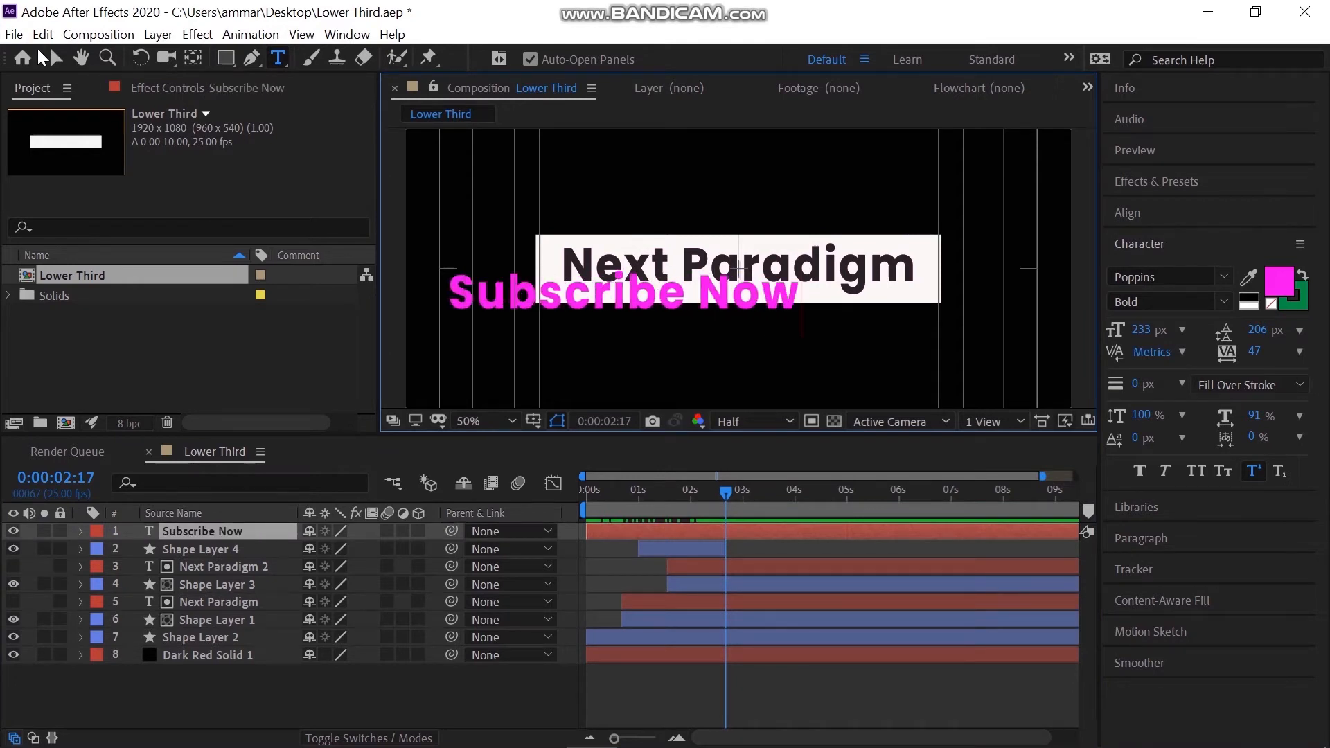
click(53, 59)
Set the fill colour of the Subscribe Now text to white
click(1280, 284)
text(262225)
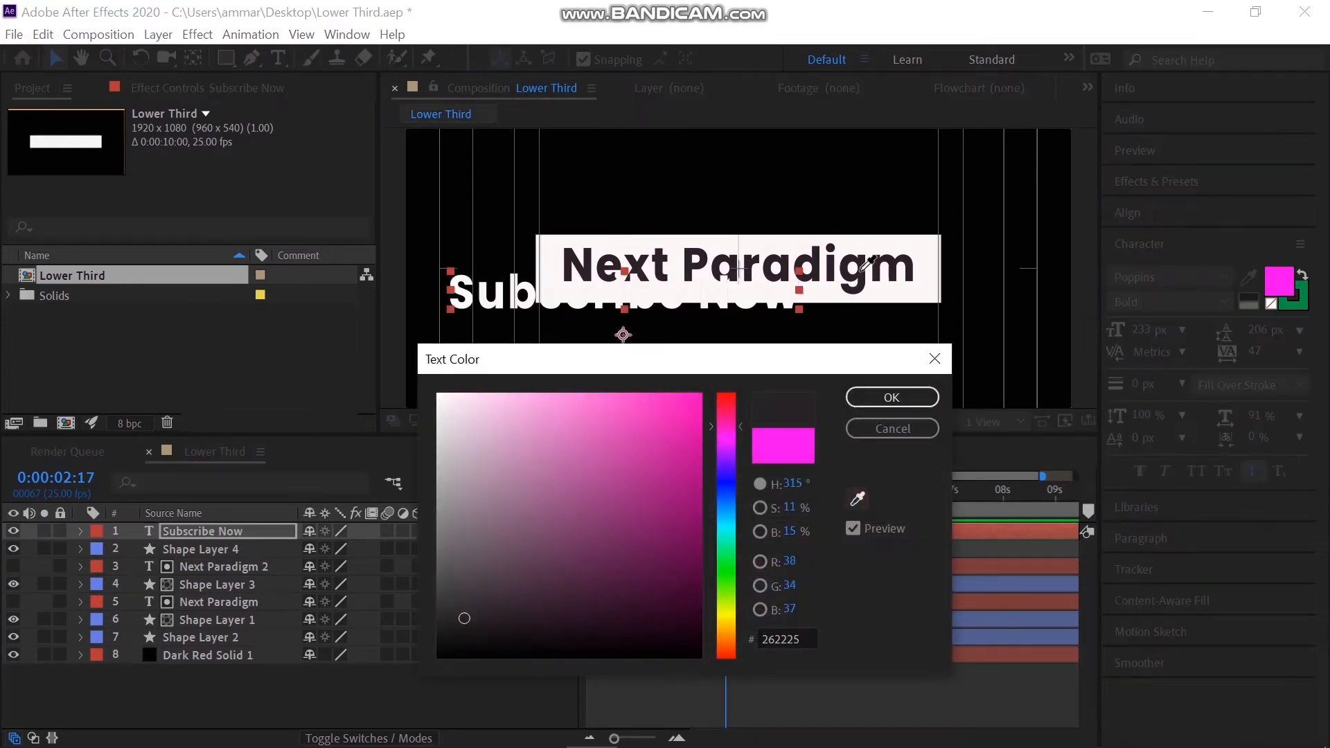
click(873, 402)
click(1279, 284)
drag(561, 444, 433, 396)
click(904, 400)
Set the Subscribe Now text's Poppins font style to Regular
click(1224, 301)
click(1143, 414)
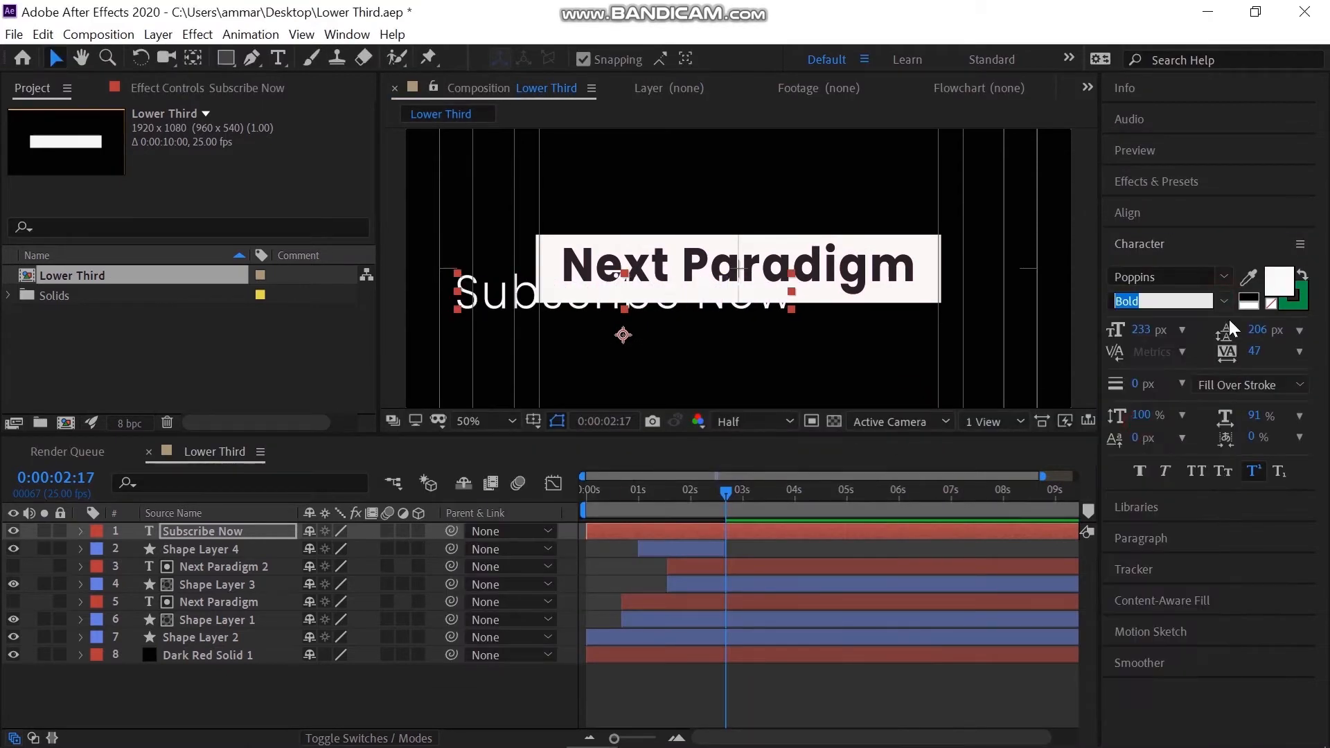
click(1224, 301)
click(1149, 460)
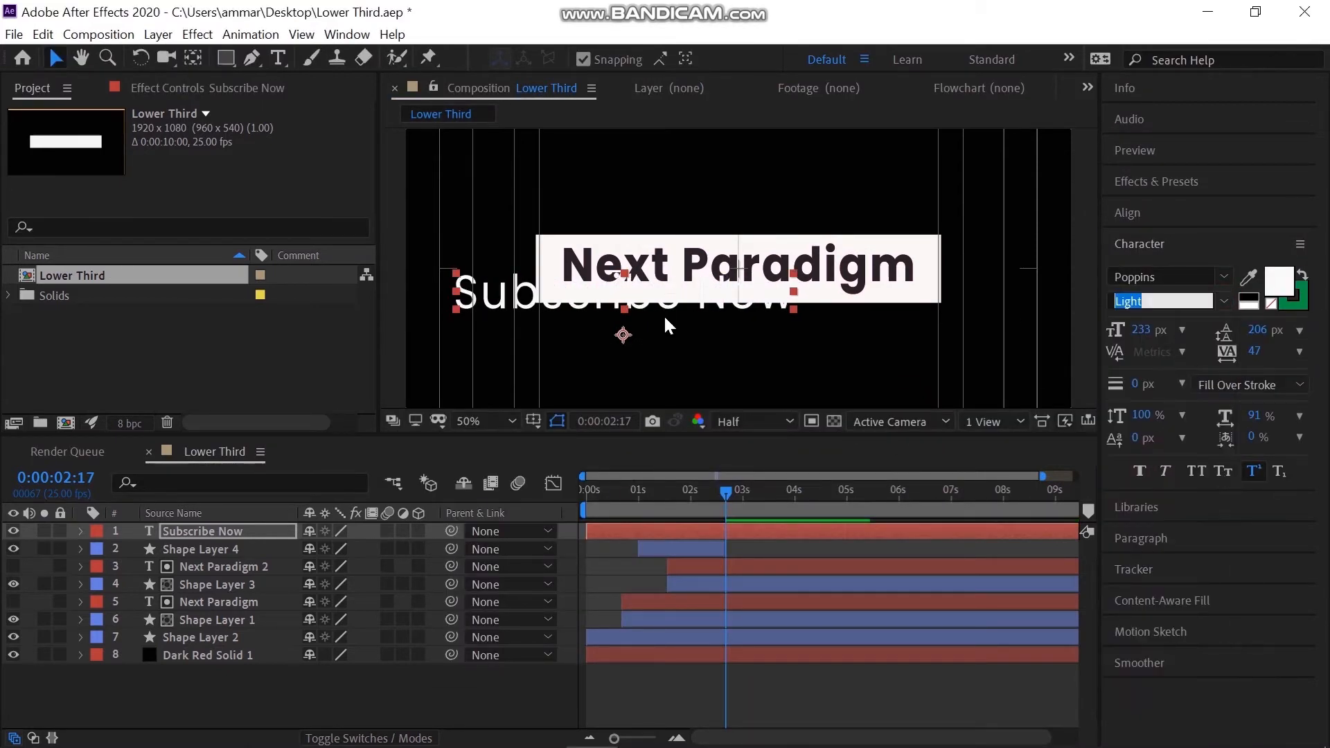
Centre the Subscribe Now layer's anchor point on its text and align the layer horizontally and vertically to the composition's centre
click(192, 59)
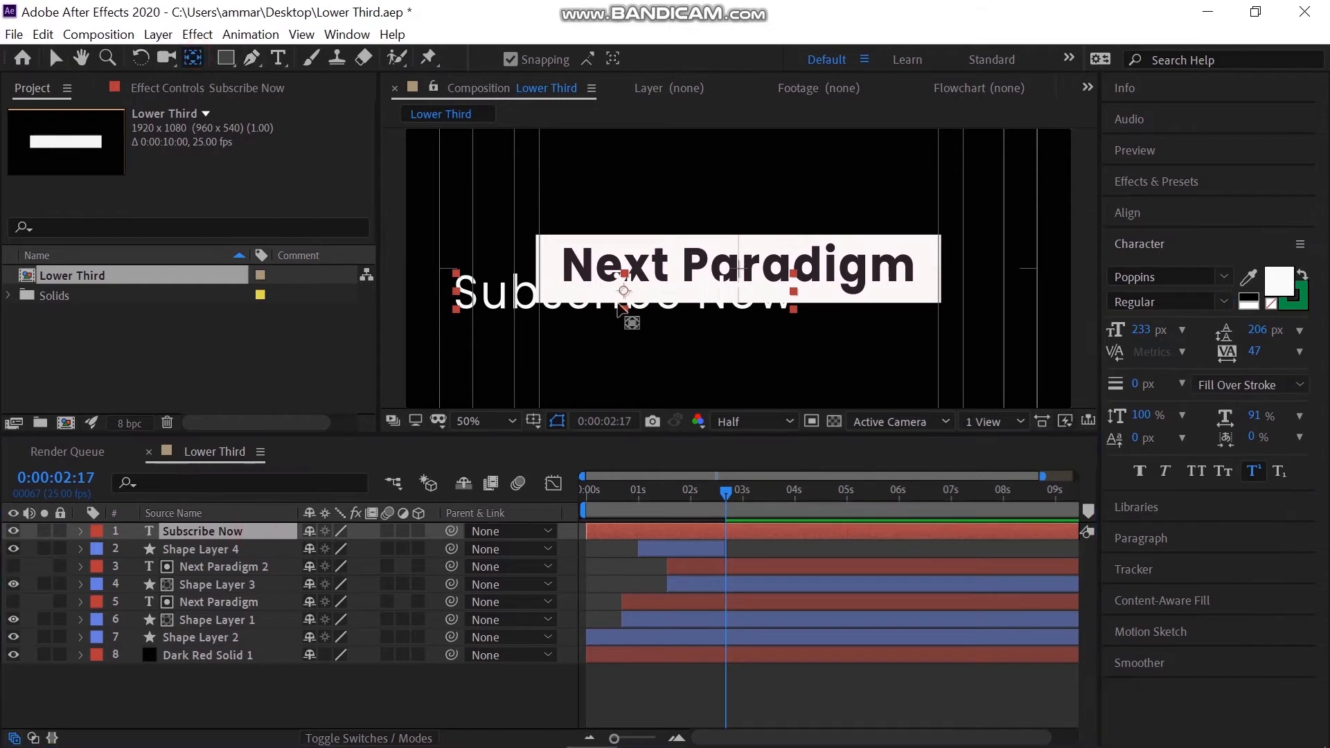
click(1152, 214)
click(1156, 264)
click(1264, 266)
Move the Subscribe Now layer below Shape Layer 2 in the stack and shift its start to 0:00:01:23
drag(202, 531, 235, 645)
mouse_move(685, 495)
mouse_down()
mouse_move(672, 495)
mouse_move(686, 496)
mouse_up()
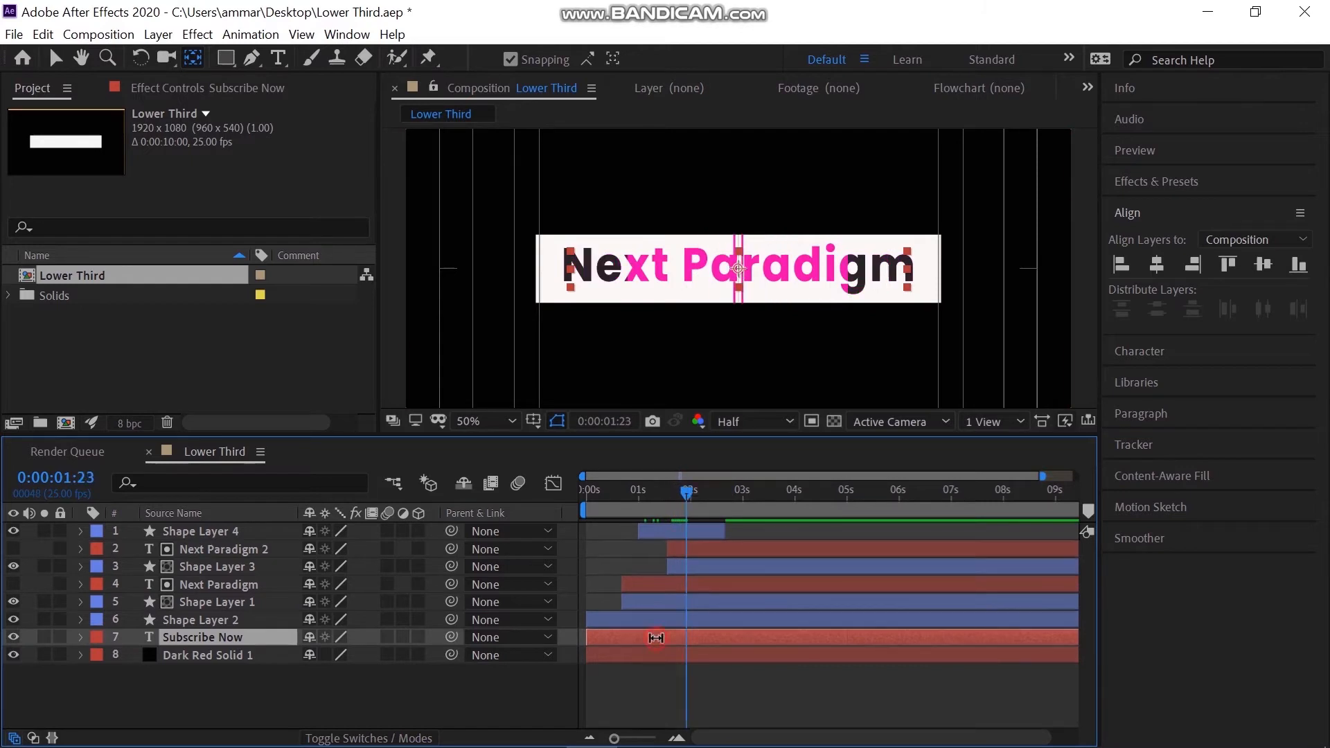
click(56, 58)
drag(670, 642, 770, 639)
Keyframe Subscribe Now's Position at 0:00:01:23 and, at about three seconds, lower the text to just beneath the white bar
key(p)
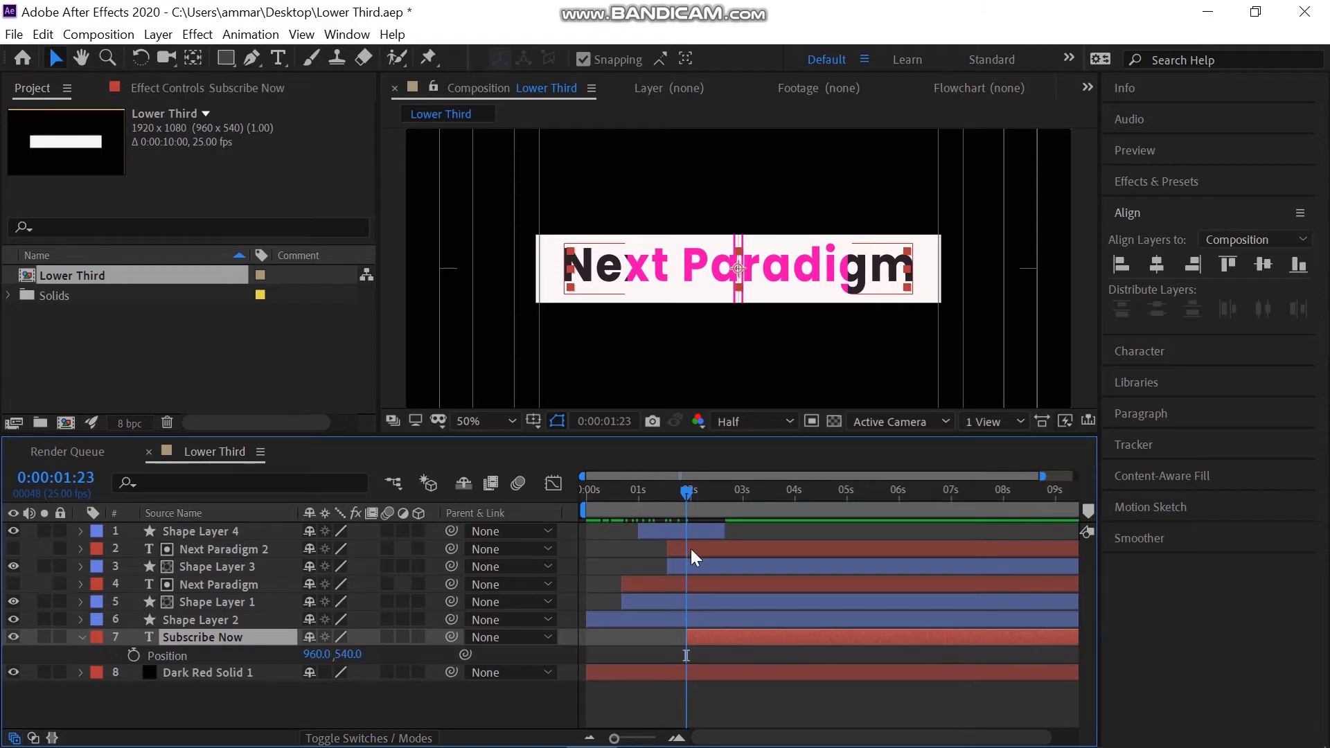
click(134, 656)
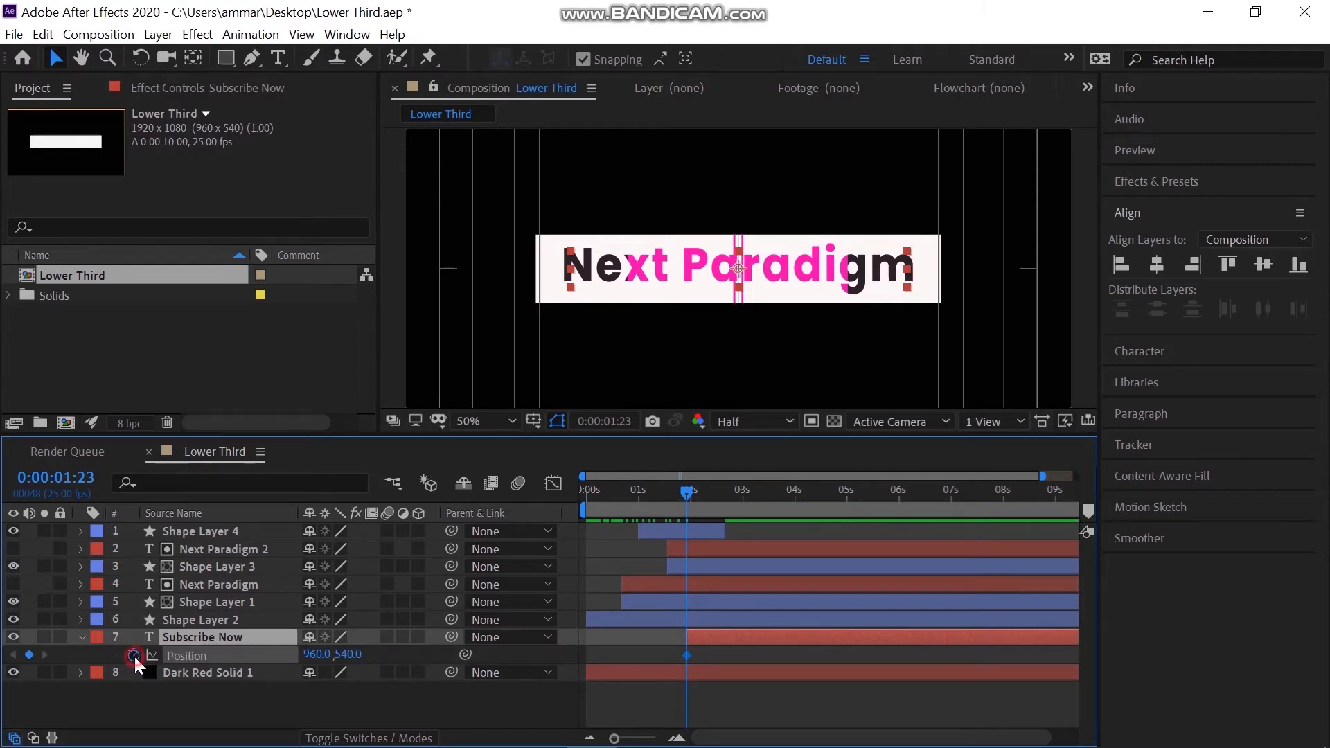
click(743, 497)
drag(351, 655, 523, 659)
Set the Subscribe Now font size to 159 px and preview the animation
click(1138, 352)
drag(1146, 337, 1095, 337)
key(space)
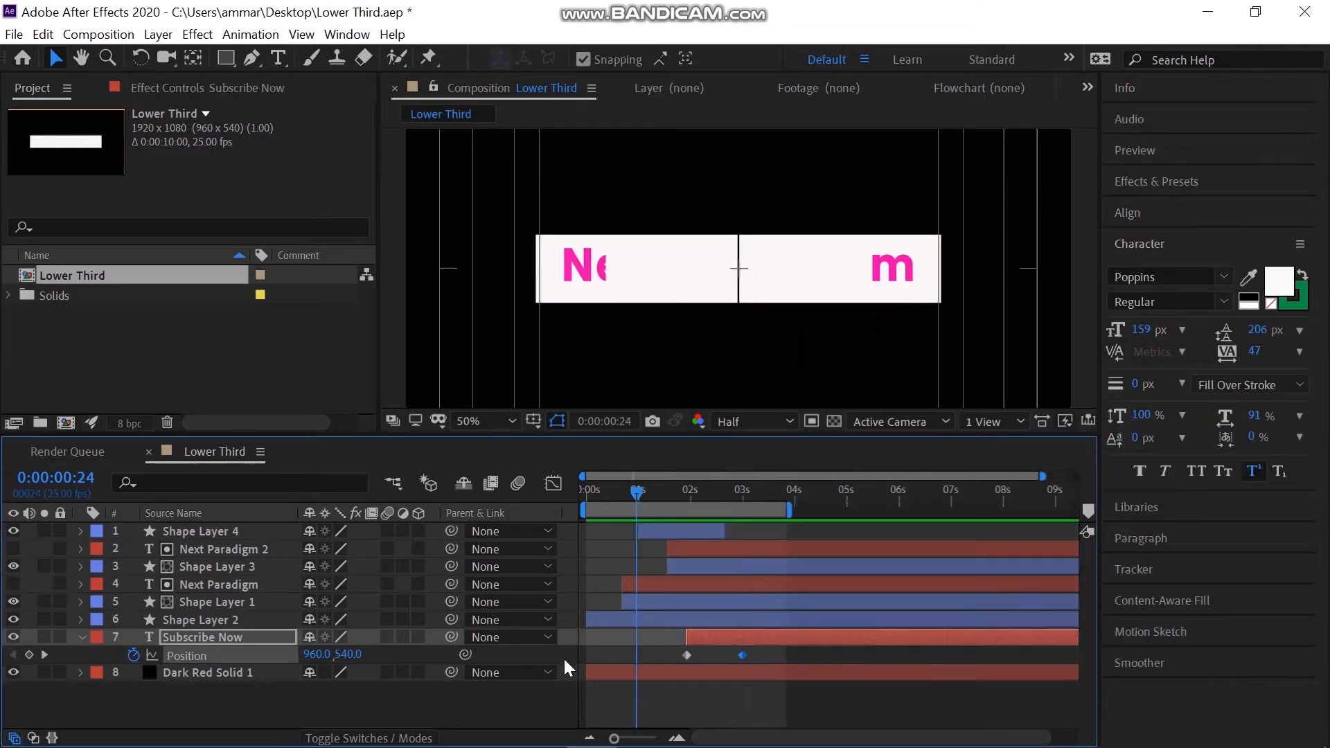
Apply Easy Ease to Subscribe Now's last Position keyframe and preview the eased movement
drag(799, 657, 740, 675)
click(597, 498)
key(space)
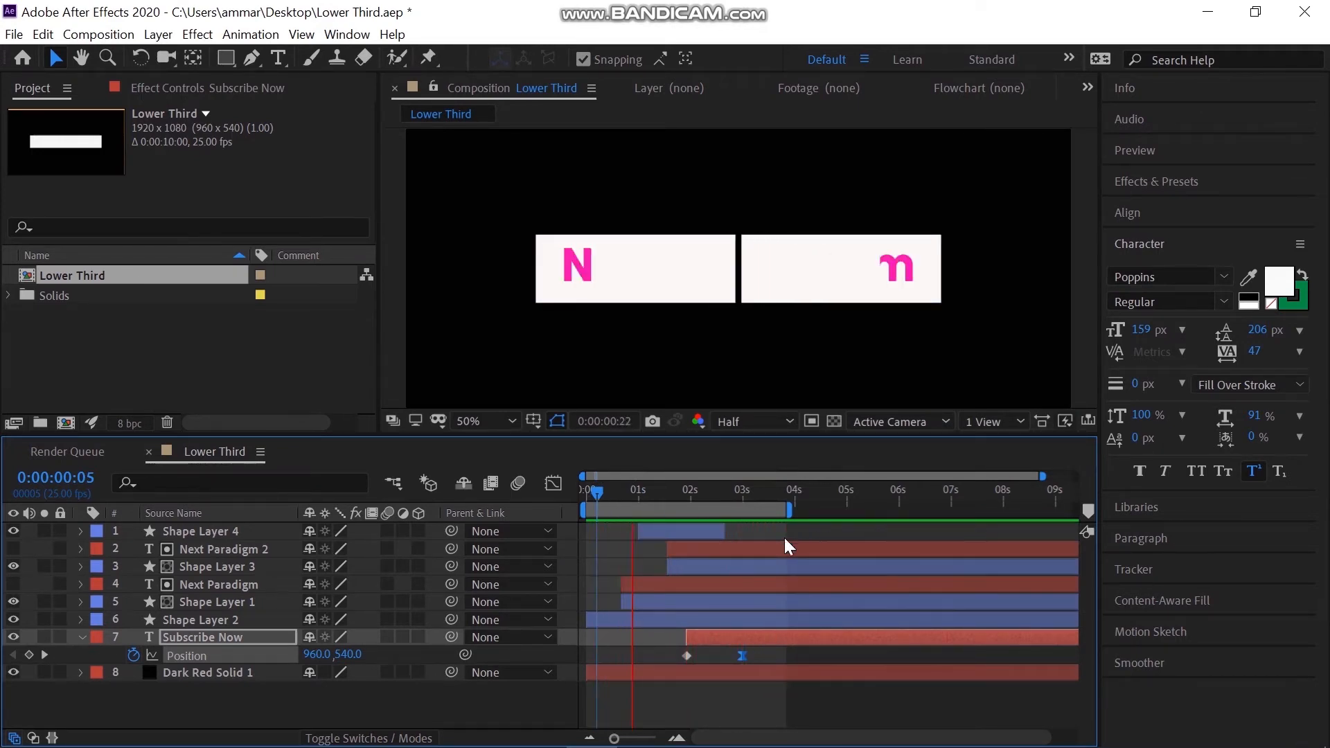
Pre-compose all layers from Shape Layer 4 through Subscribe Now into a composition named First
click(225, 643)
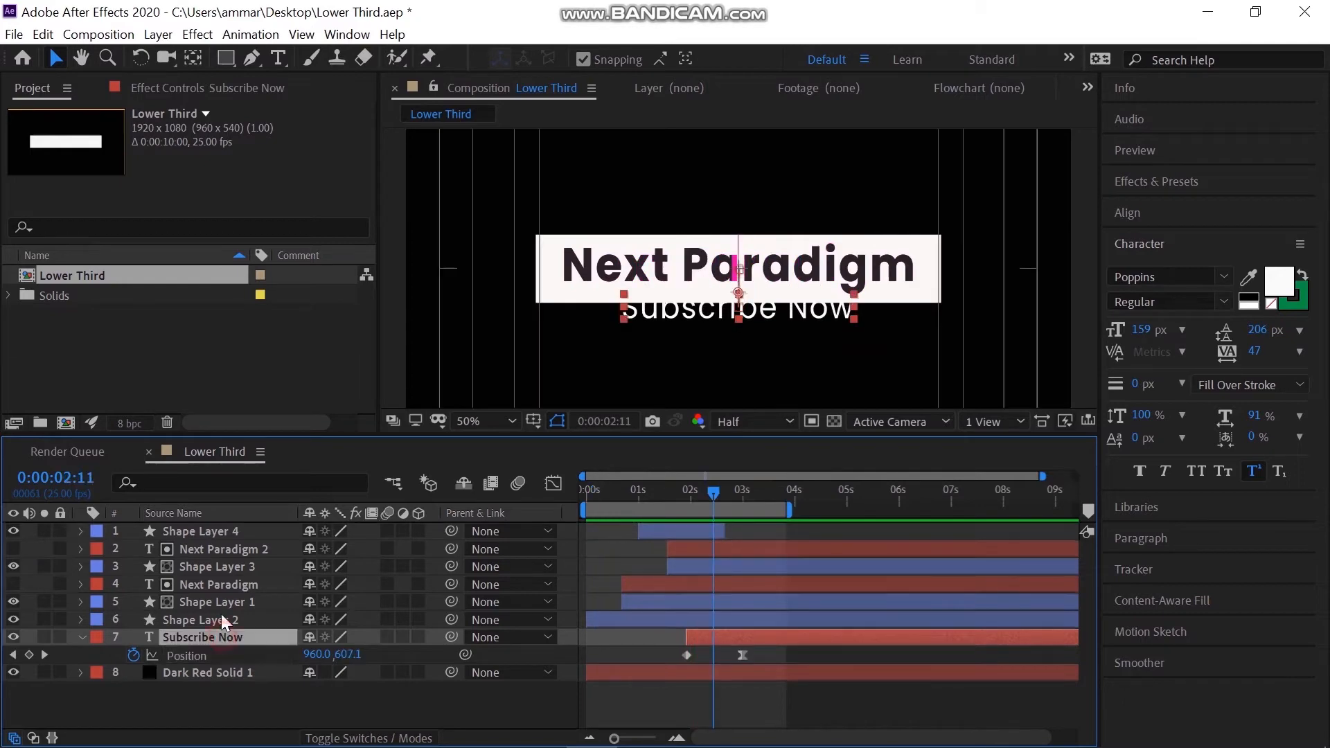
shift+click(216, 537)
right_click(212, 535)
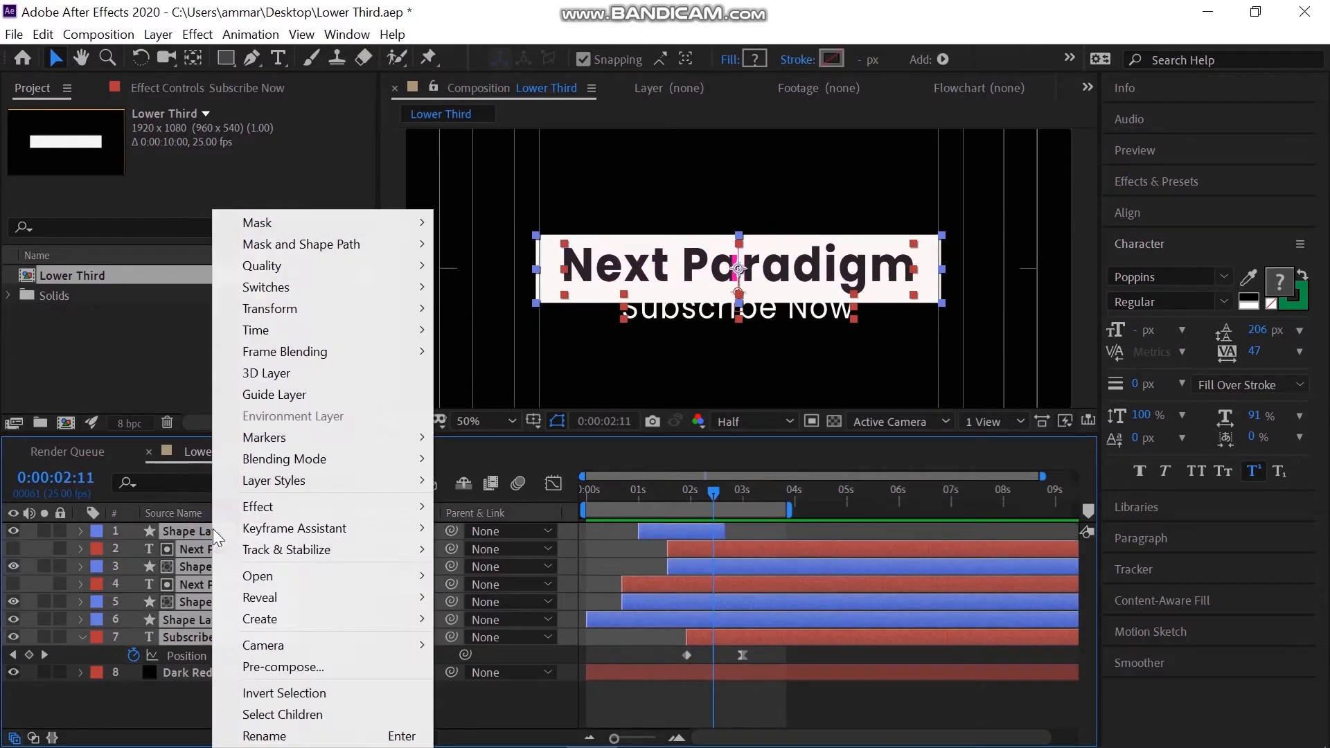
click(310, 669)
text(First)
key(Return)
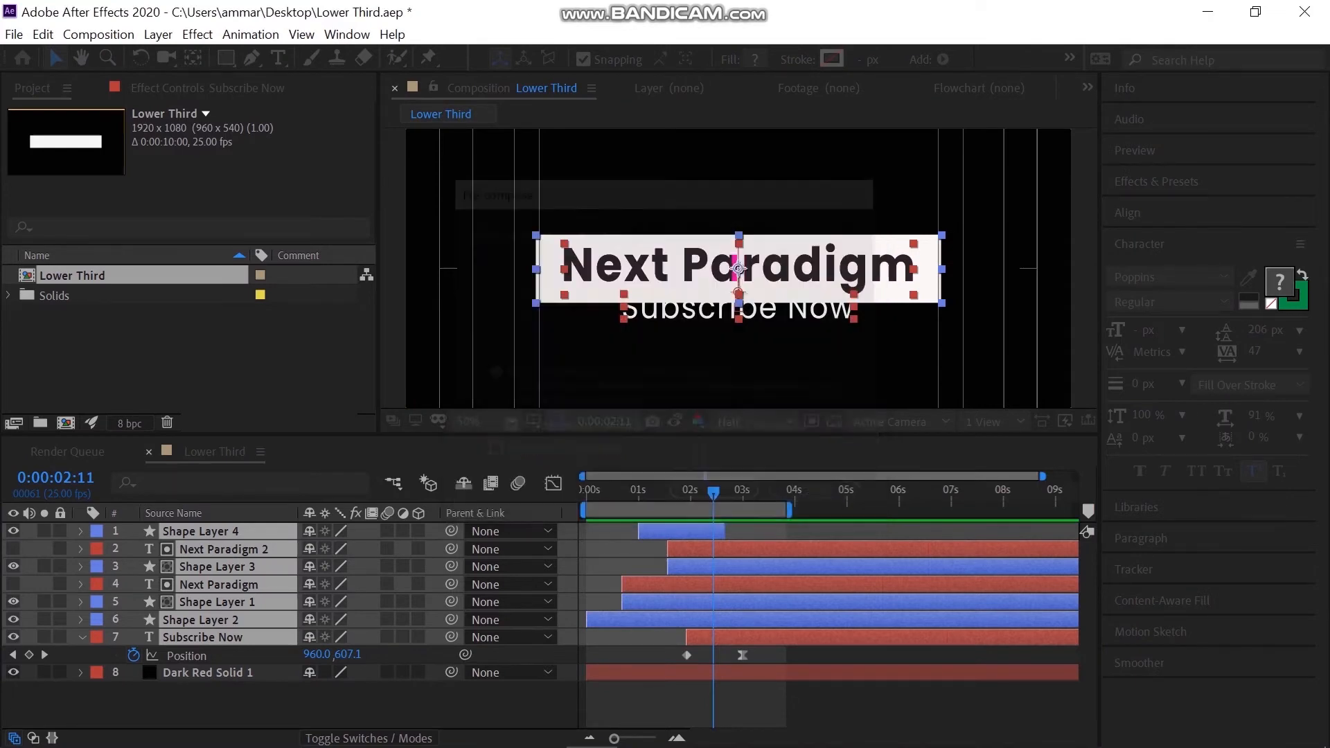
Split the First layer at 0:00:03:00 and delete the part after it
drag(715, 504, 751, 500)
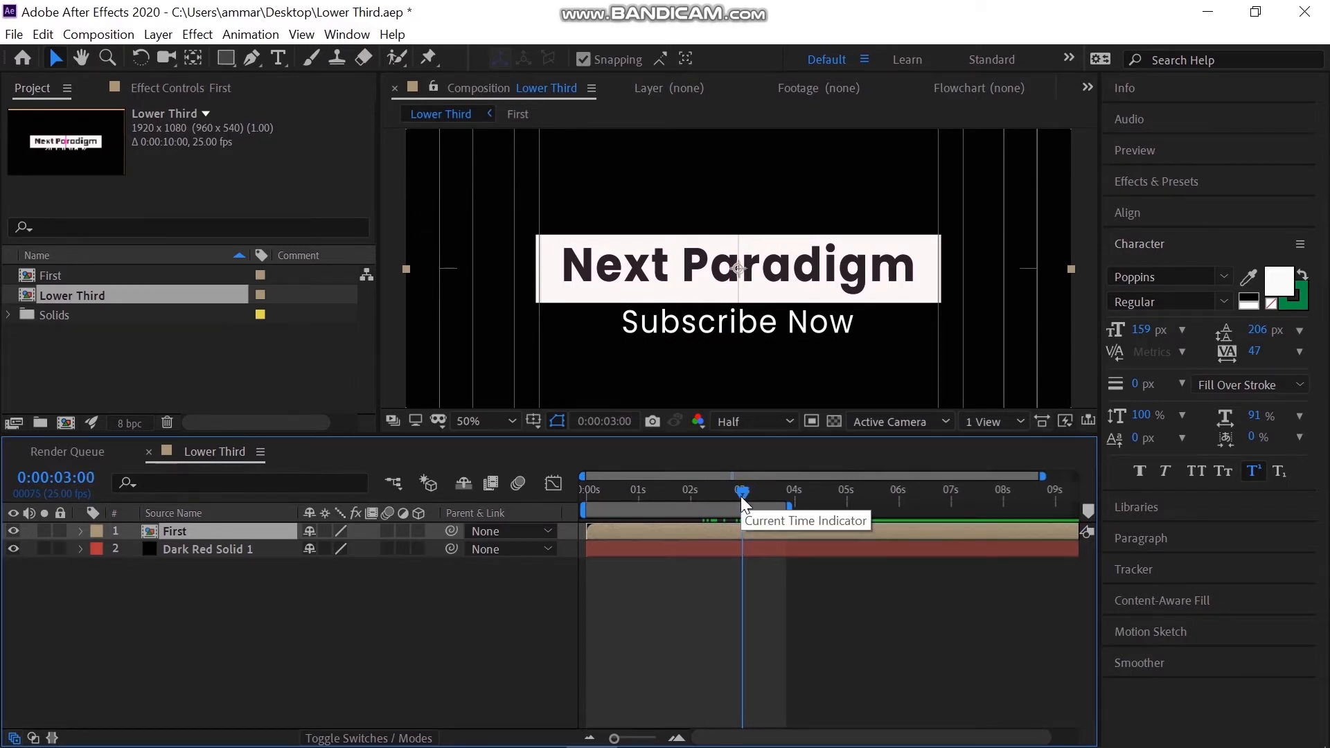
key(ctrl+shift+d)
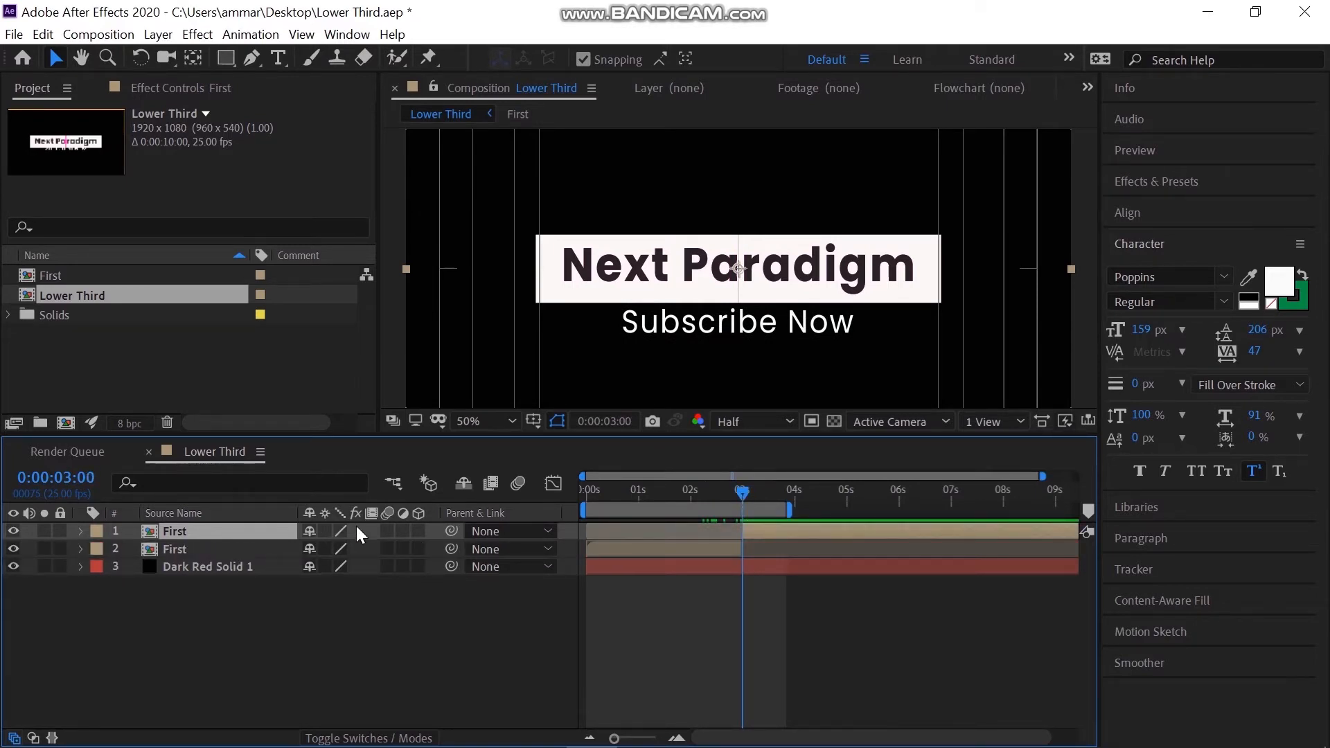
key(Delete)
Duplicate the First layer and rename the copy as Second
click(214, 534)
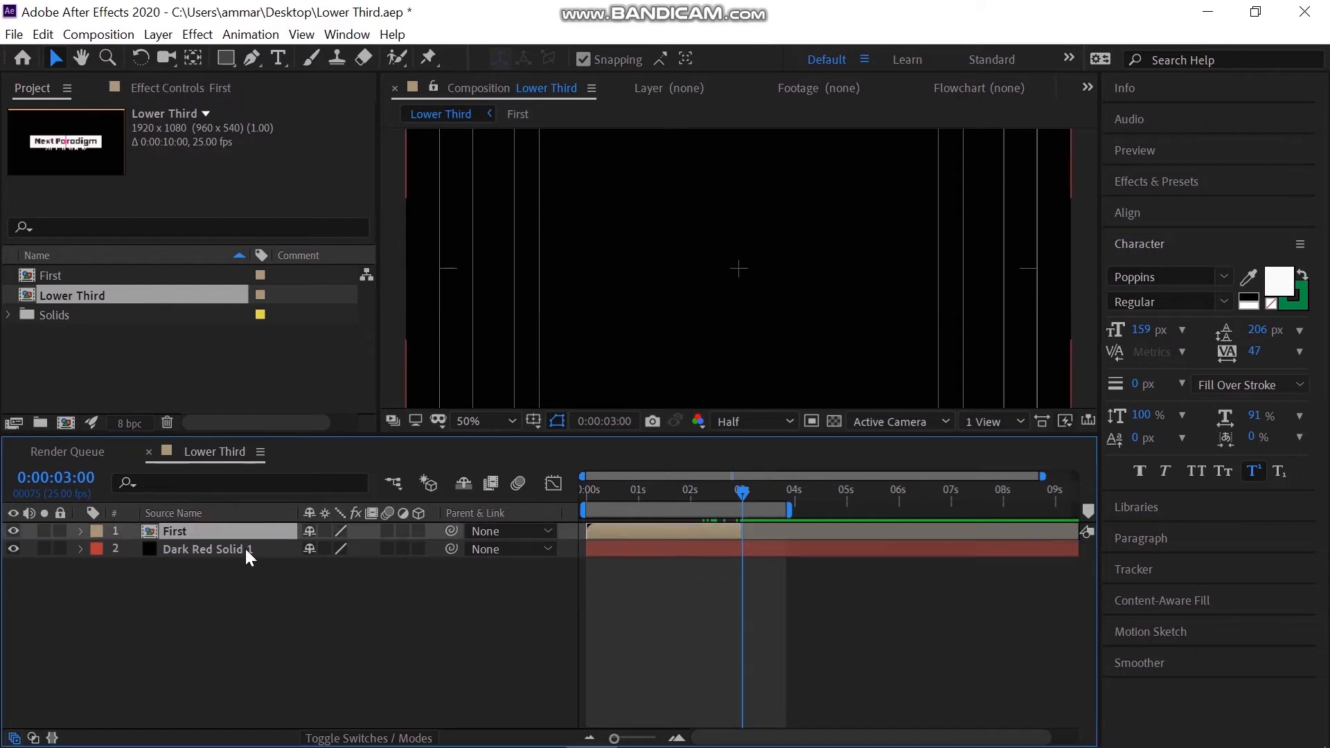
key(ctrl+d)
right_click(209, 533)
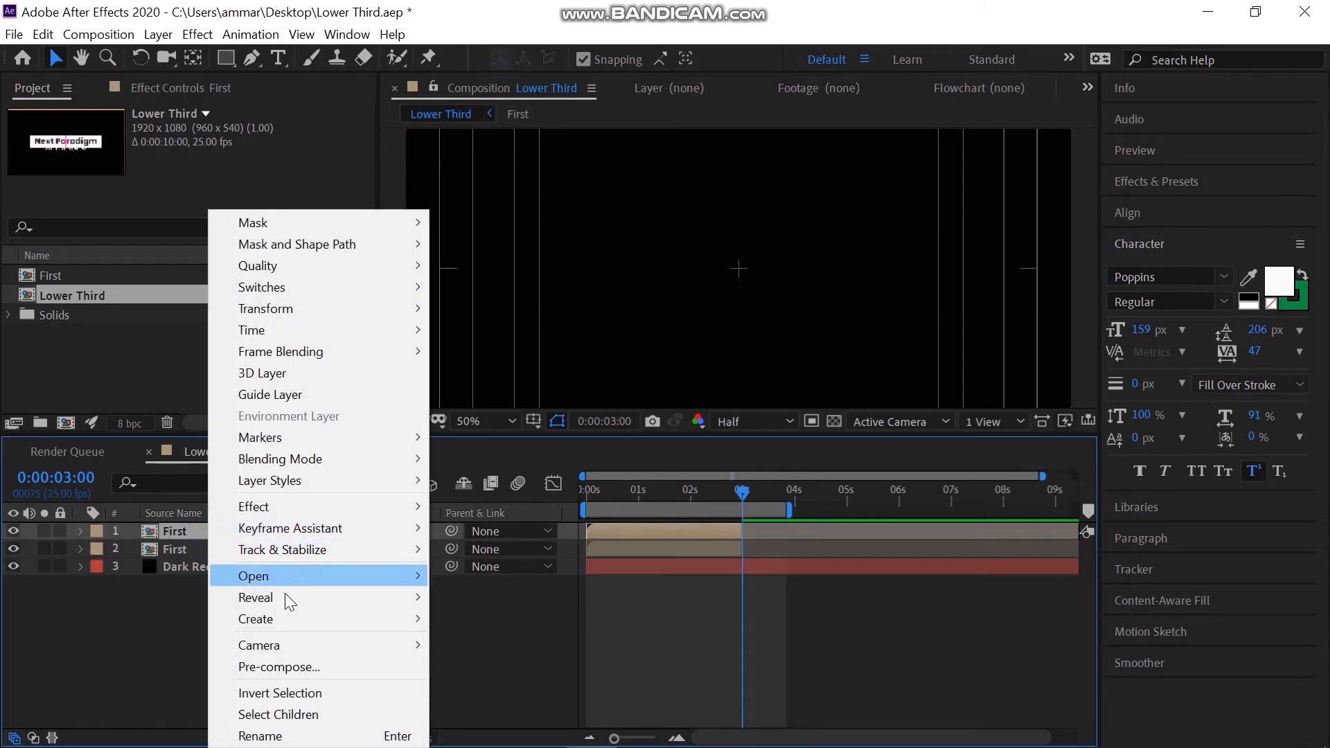
click(340, 735)
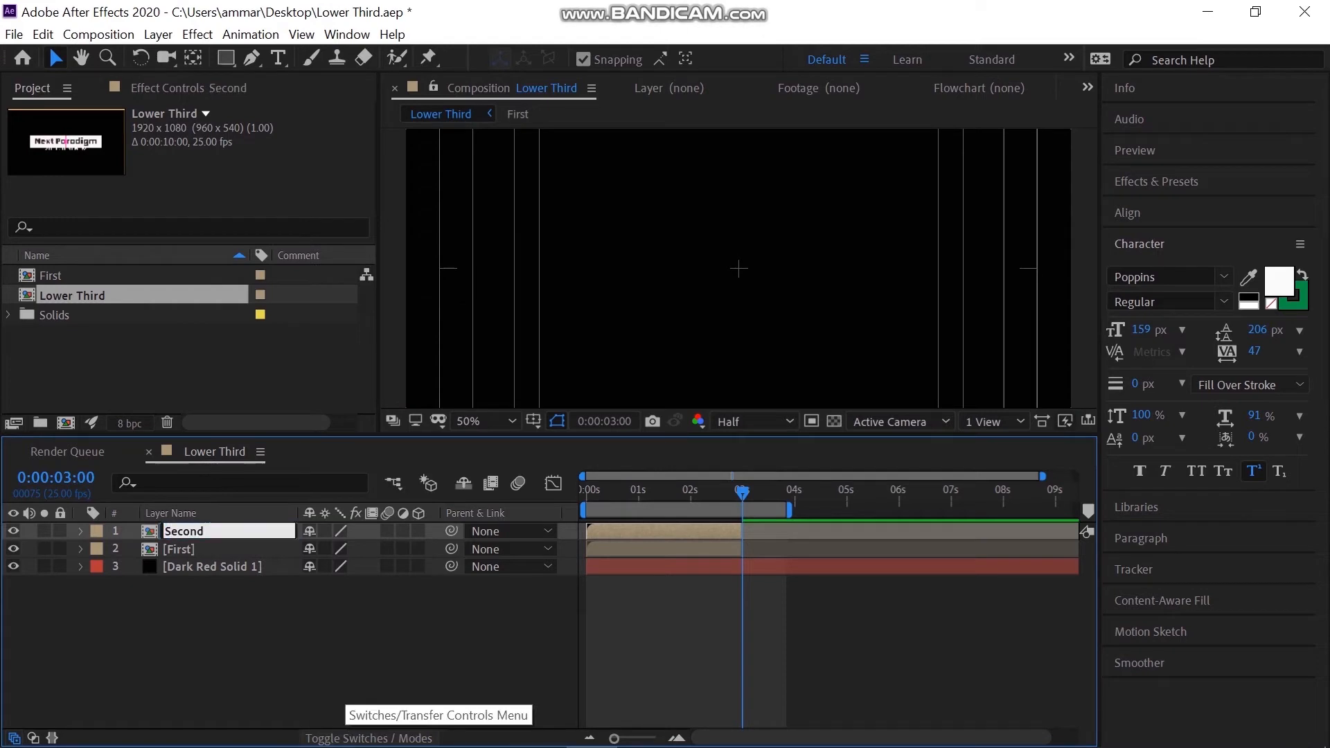
text(Second)
key(Return)
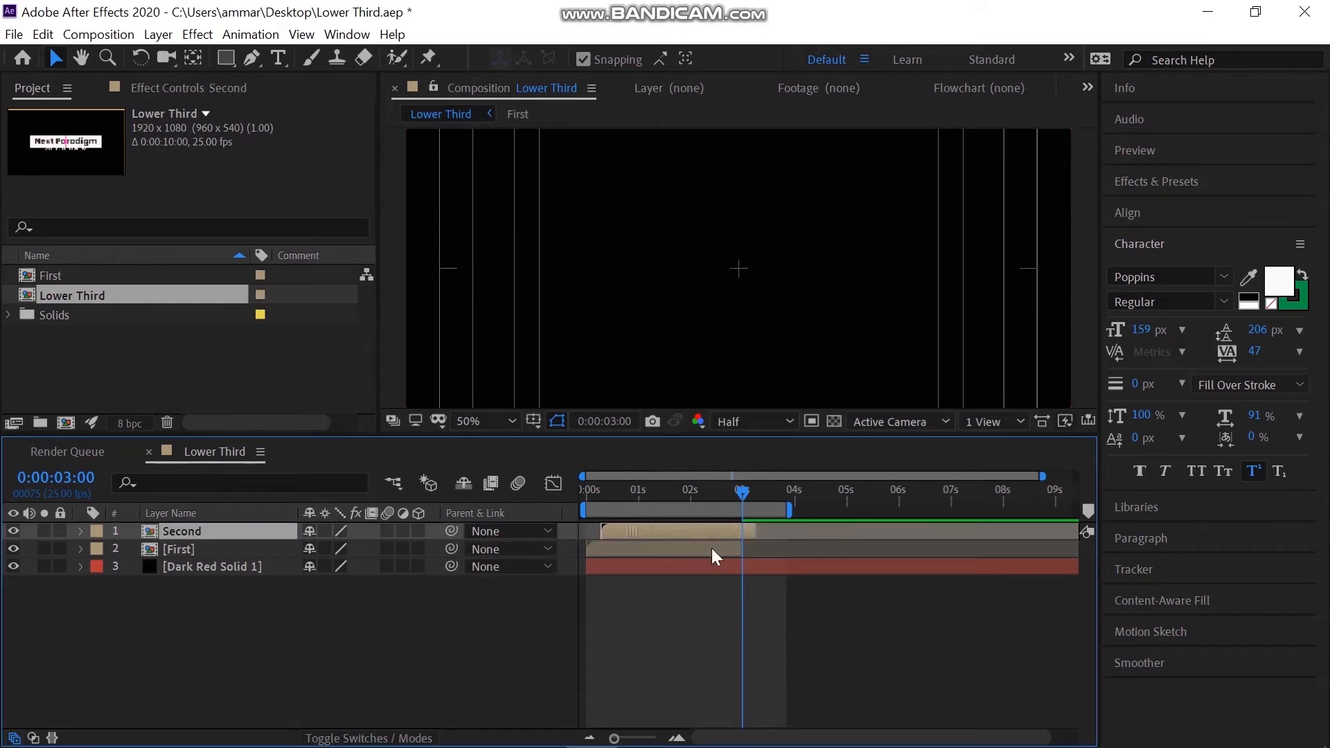
Start the Second layer at 0:00:03:00, time-reverse it, and preview with the work area extended to about six seconds
key(bracketleft)
drag(795, 508, 873, 509)
right_click(740, 538)
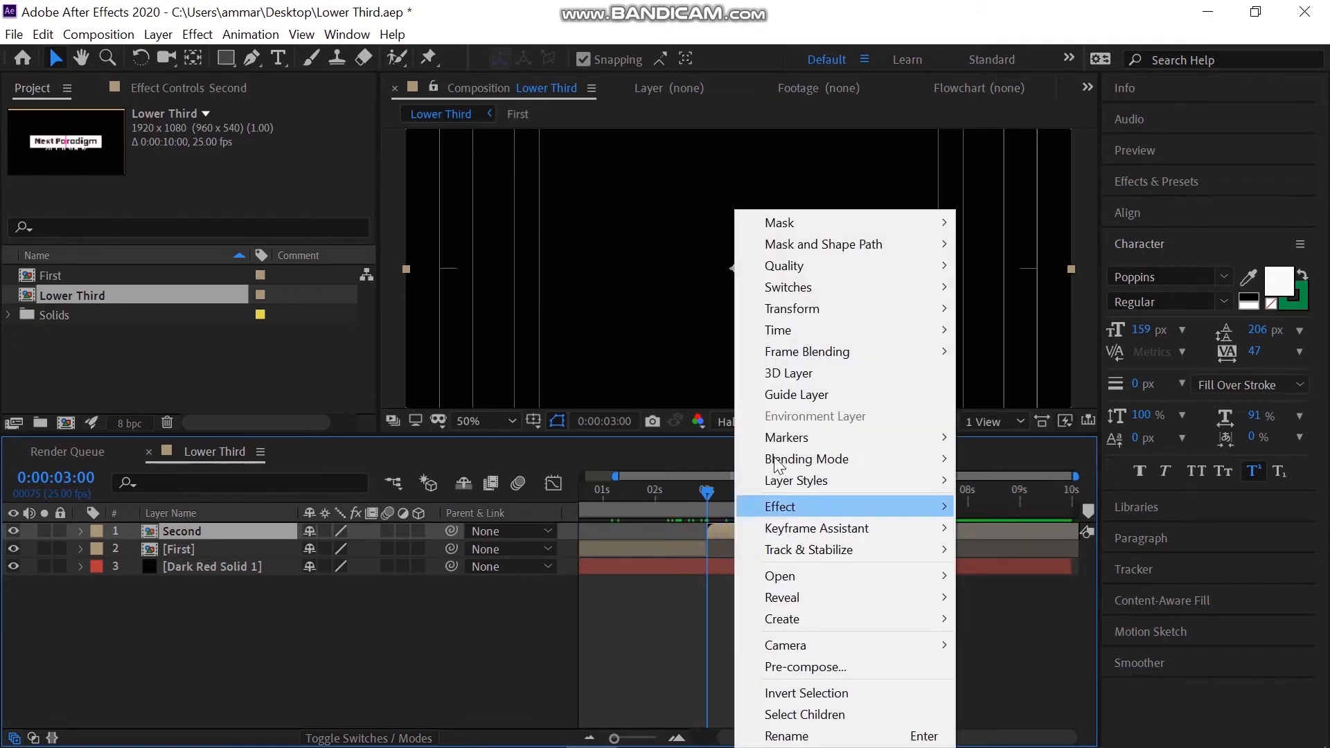
mouse_move(846, 329)
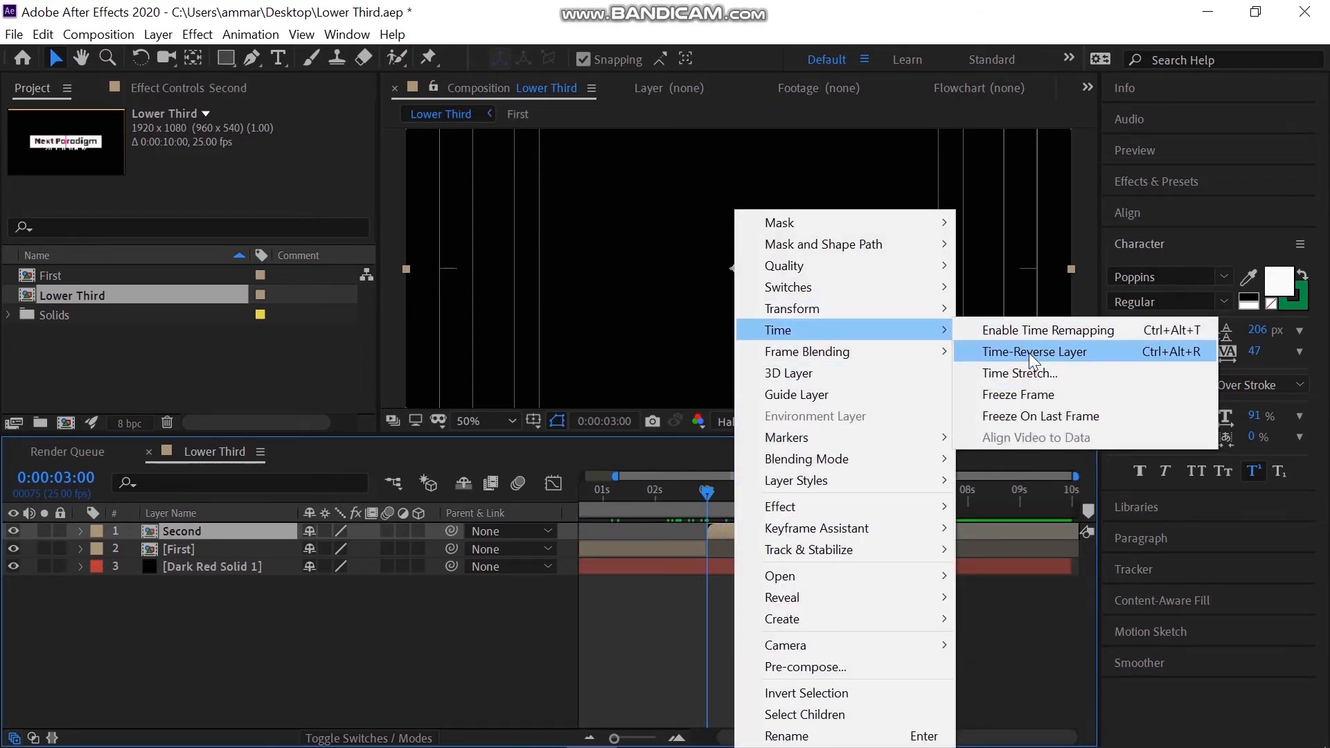
click(1031, 355)
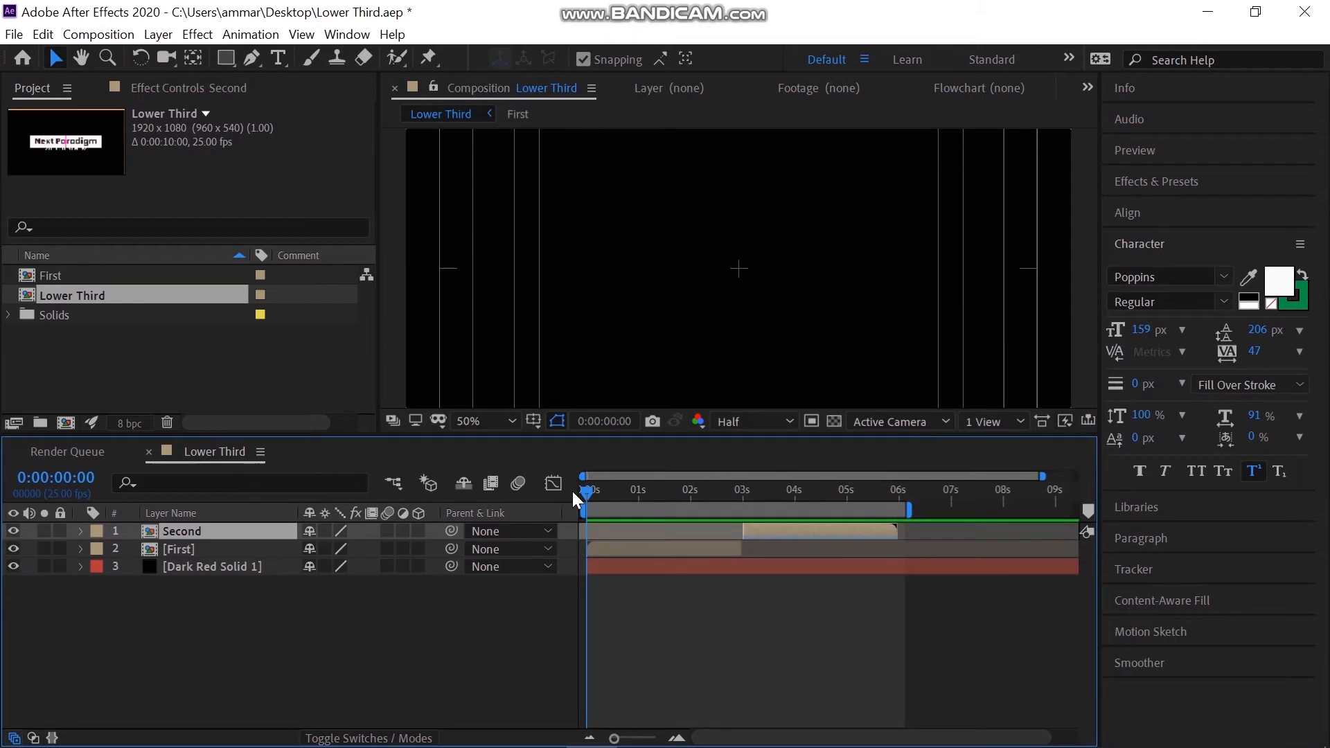
key(space)
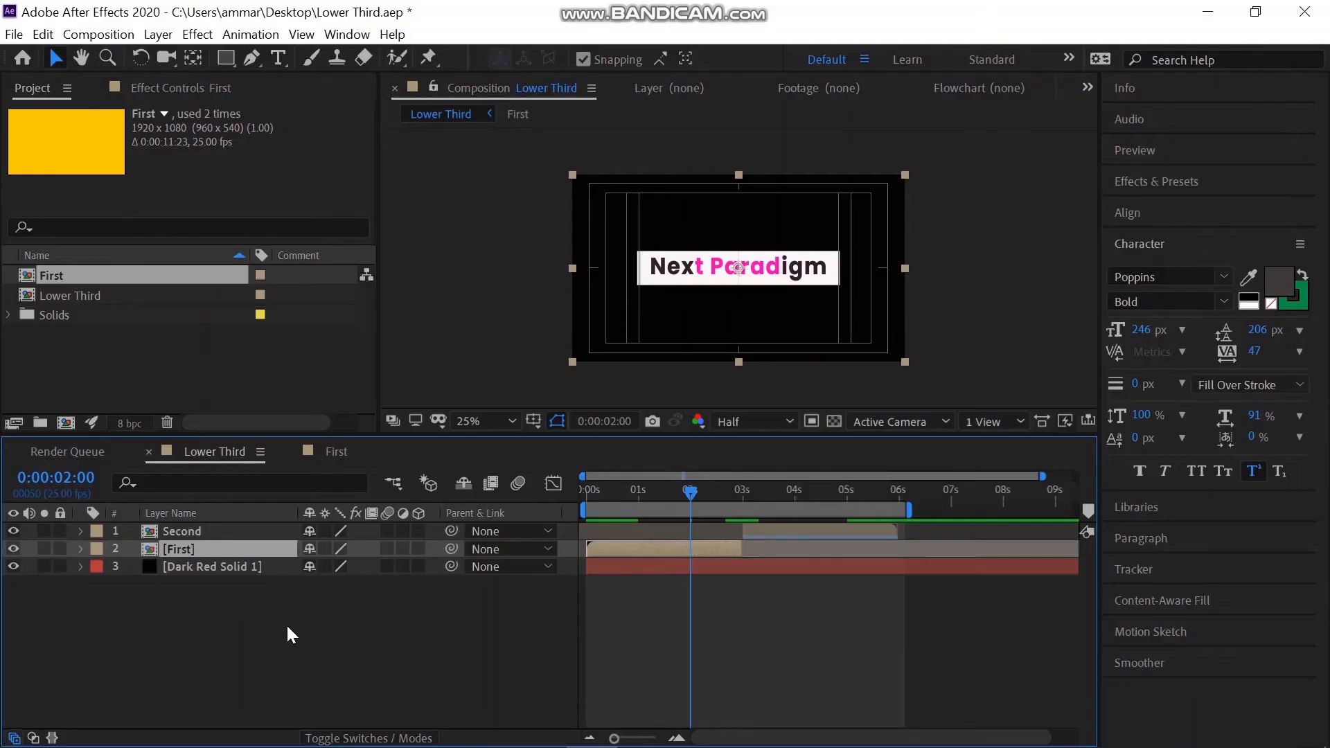
Add a null object inside the First composition and parent all the other layers to it
double_click(222, 550)
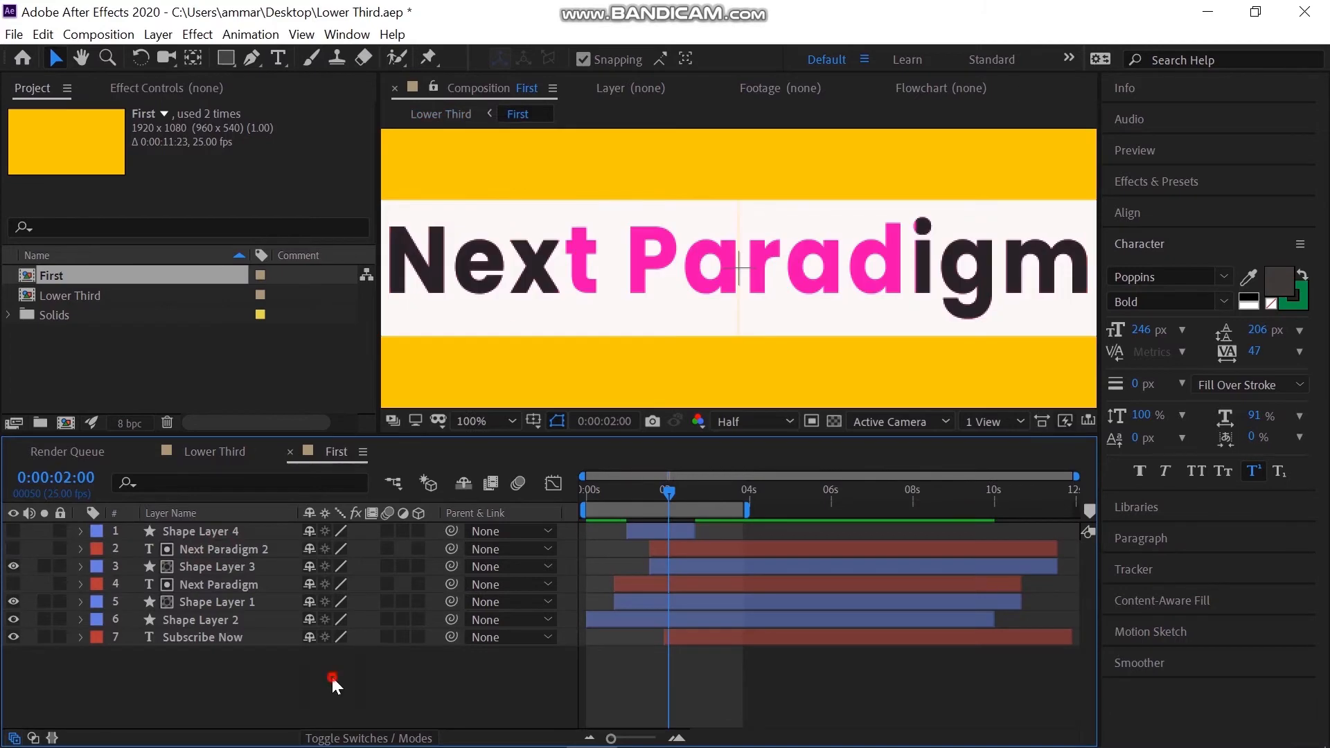
click(165, 35)
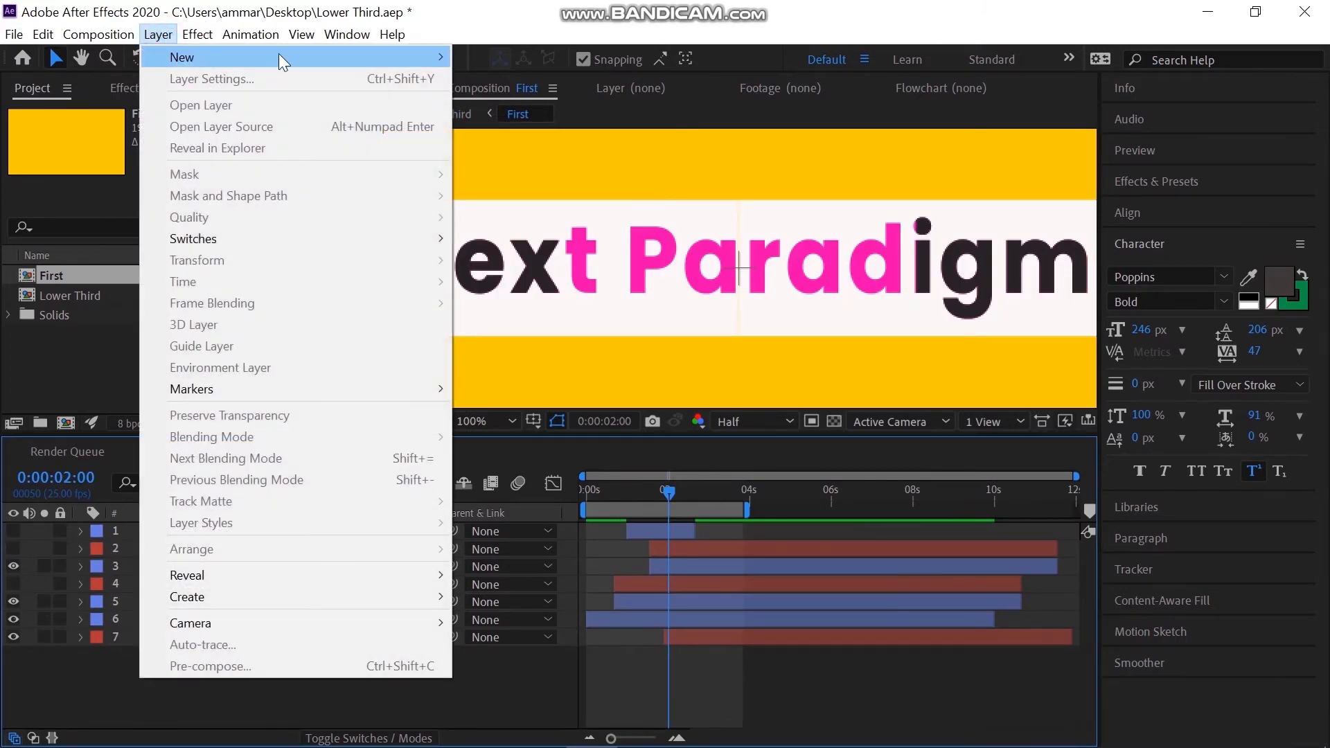
mouse_move(216, 56)
click(547, 142)
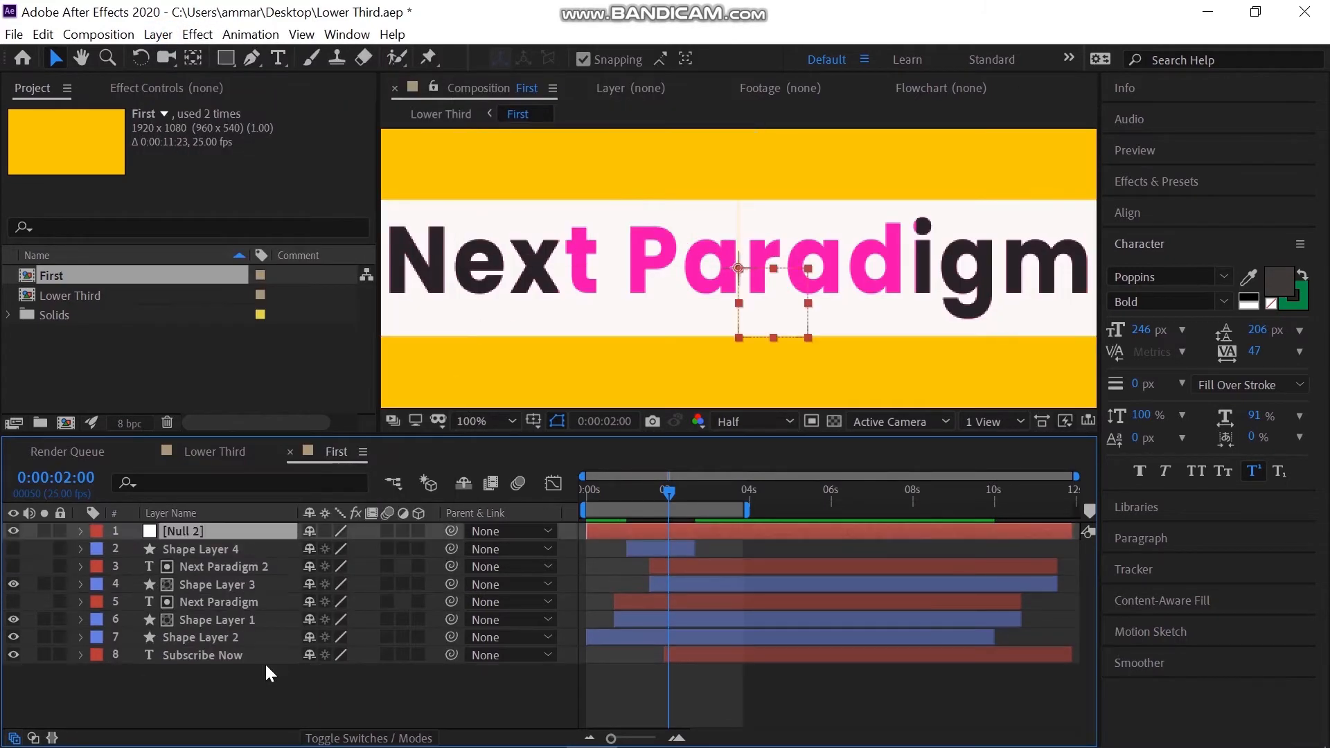
drag(235, 675, 225, 545)
drag(453, 547, 247, 531)
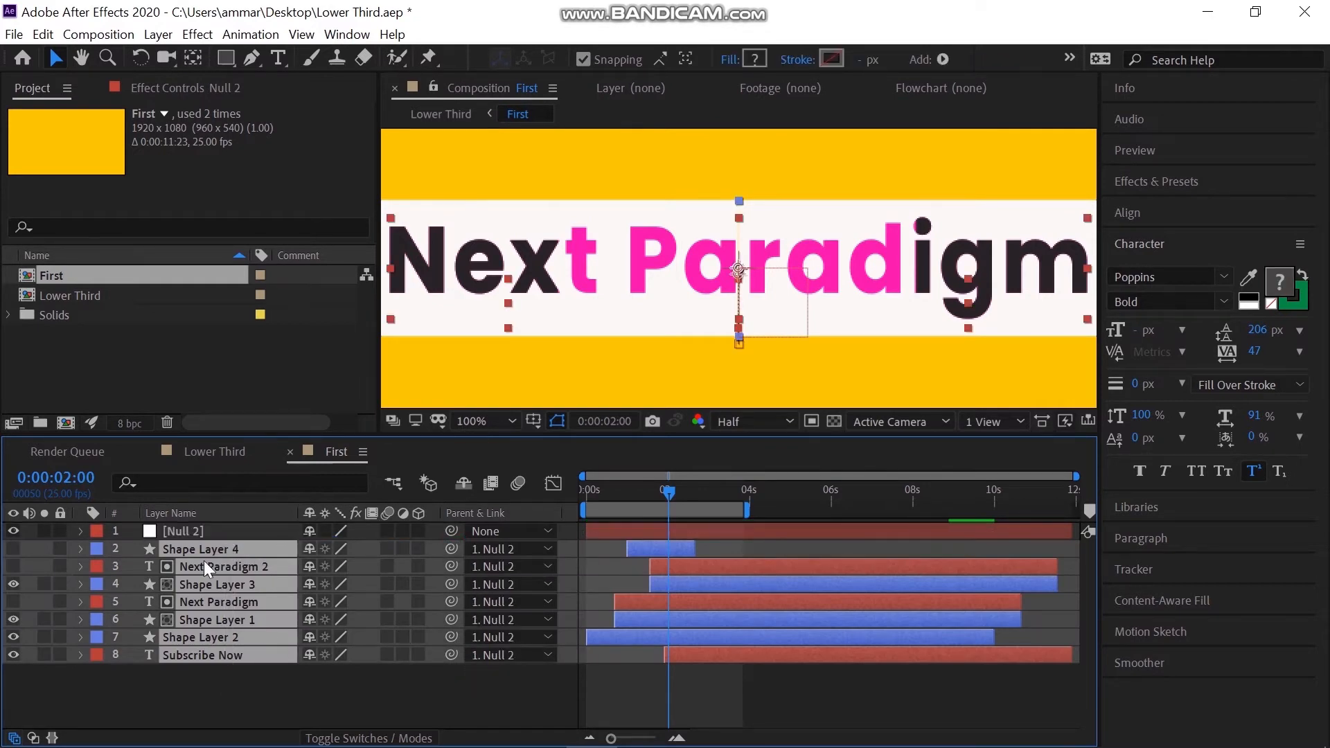
Set the null's Scale to 63% and its Position to 464, 851 so the title sits in the frame's lower-left area
click(196, 534)
key(s)
key(shift+p)
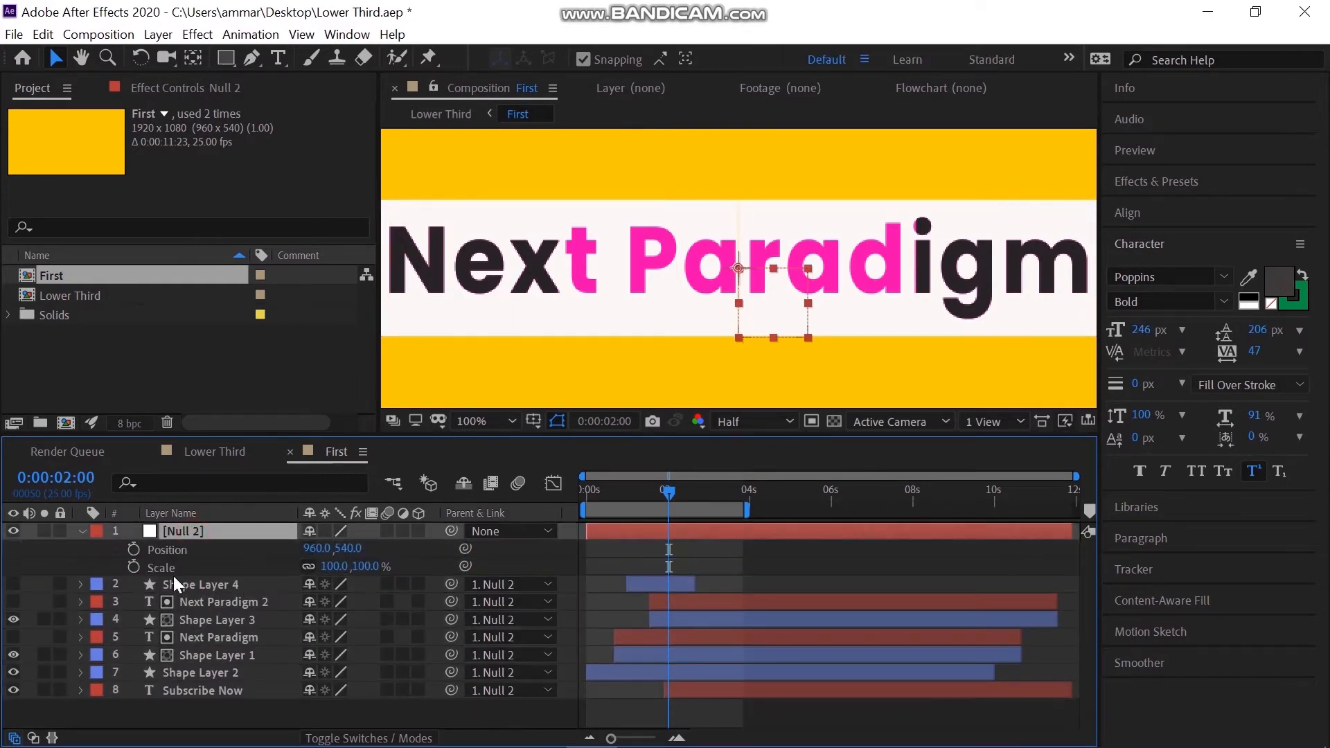
scroll(510, 320, down, 3)
click(606, 496)
drag(606, 510, 642, 510)
drag(668, 496, 688, 498)
drag(314, 549, 665, 490)
scroll(655, 347, up, 2)
drag(652, 343, 694, 243)
drag(357, 549, 264, 550)
click(752, 492)
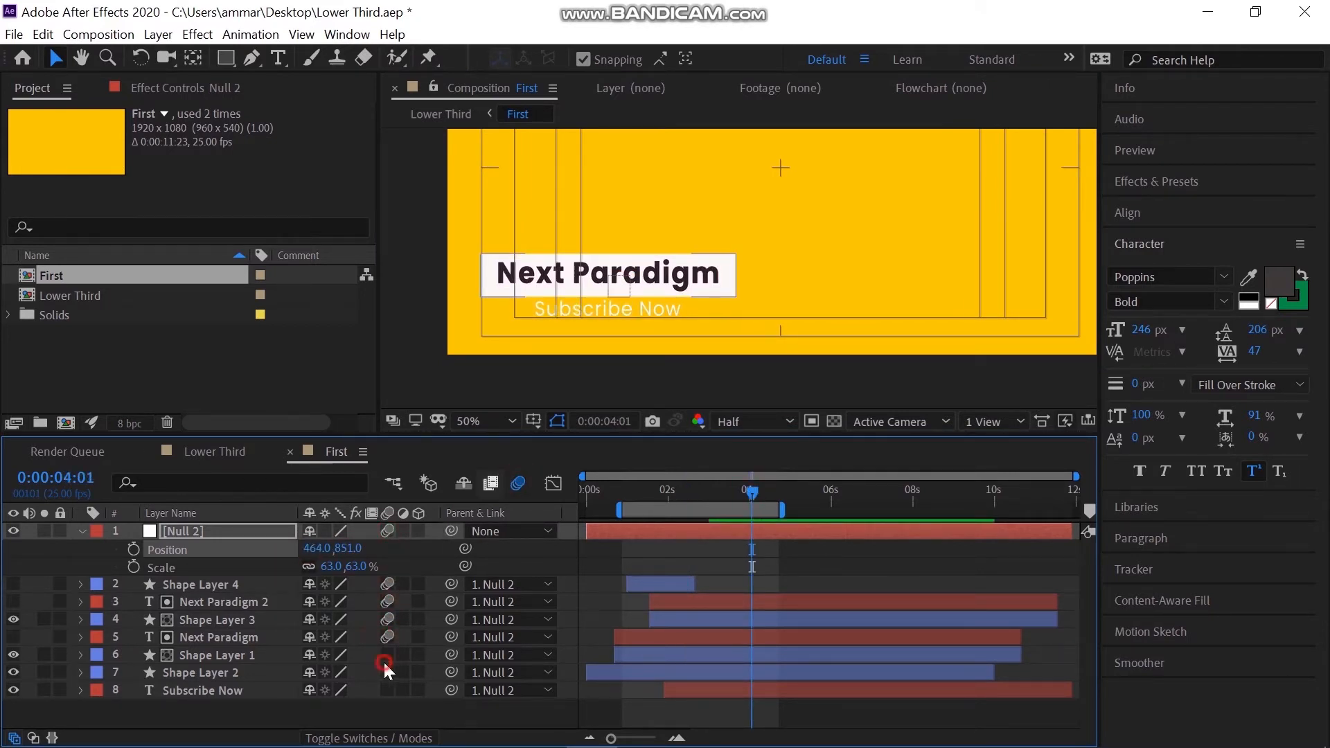
Enable motion blur on the layers in First, return to the Lower Third composition, and preview it from the start
click(378, 715)
click(215, 452)
click(225, 533)
click(587, 491)
key(space)
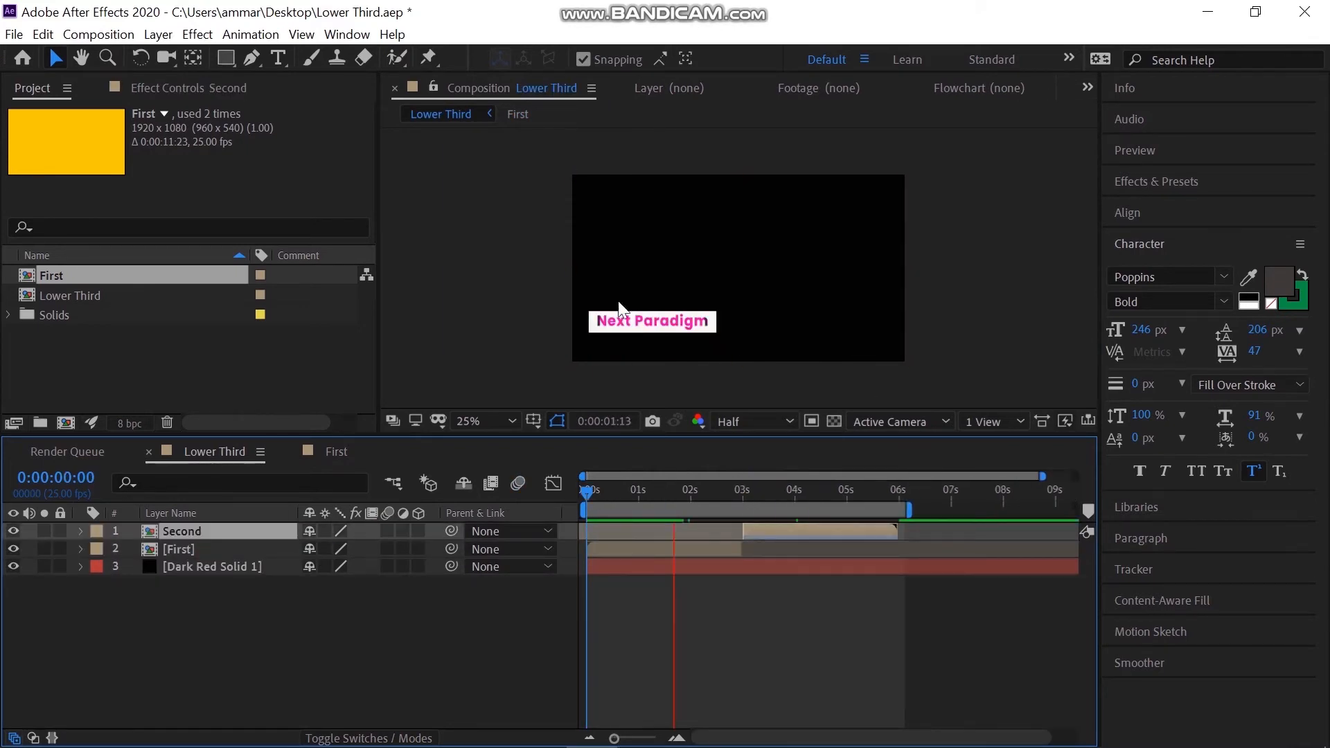
scroll(616, 321, up, 2)
drag(663, 329, 733, 239)
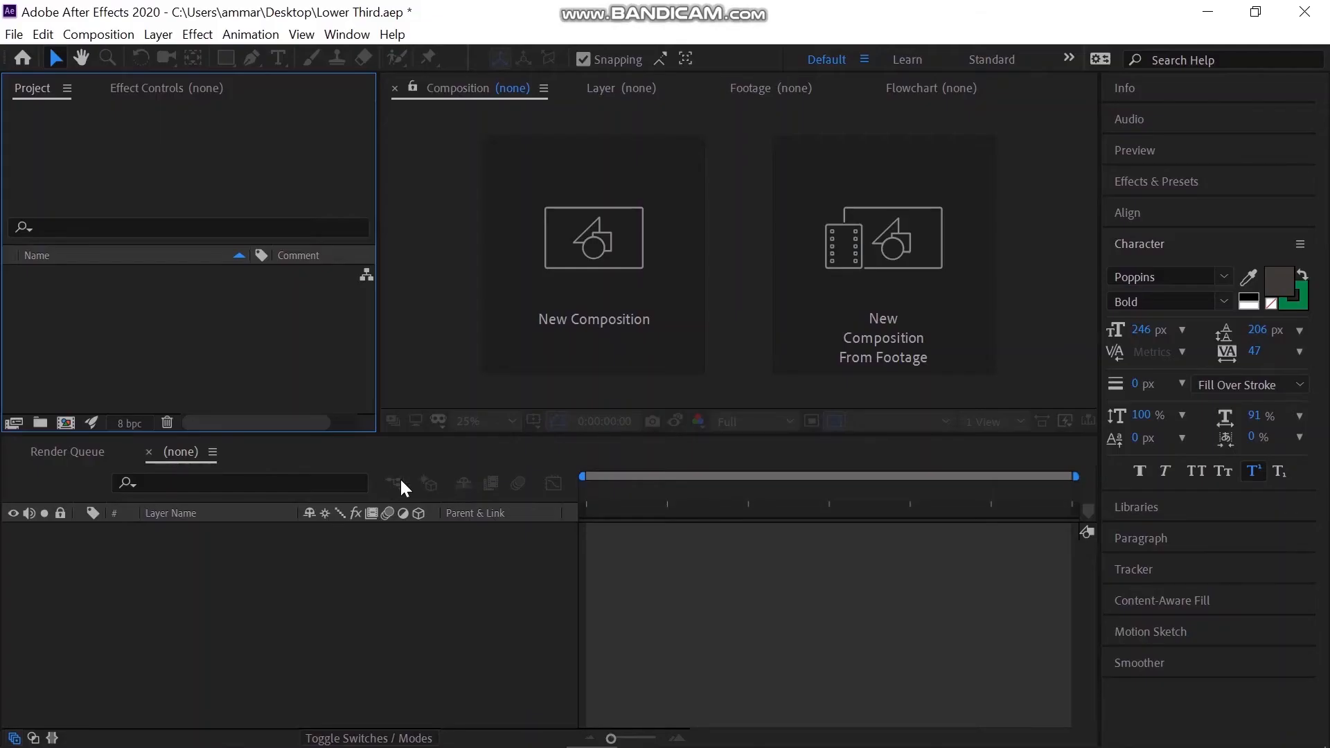
Create a new 1920 x 1080, 25 fps, ten-second composition named "Lower third 2" with a black (000000) background
click(520, 285)
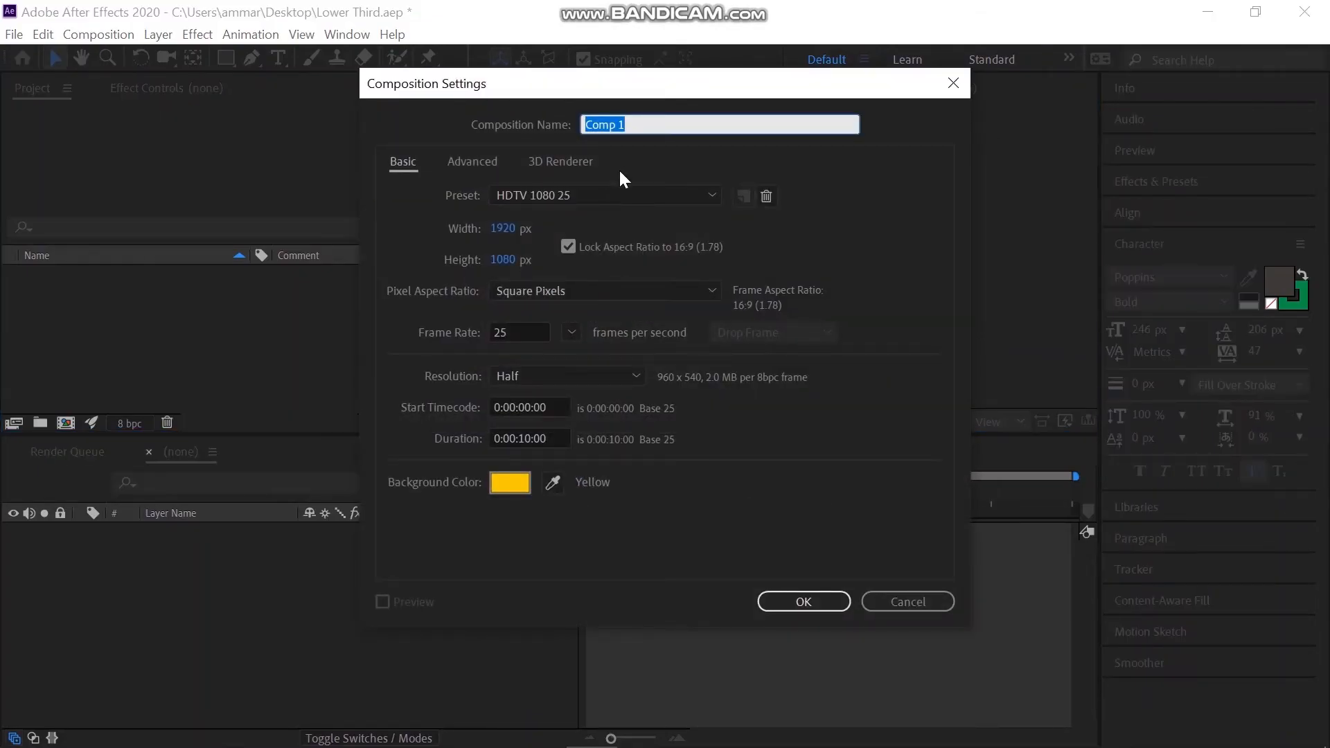
text(Lower third 2)
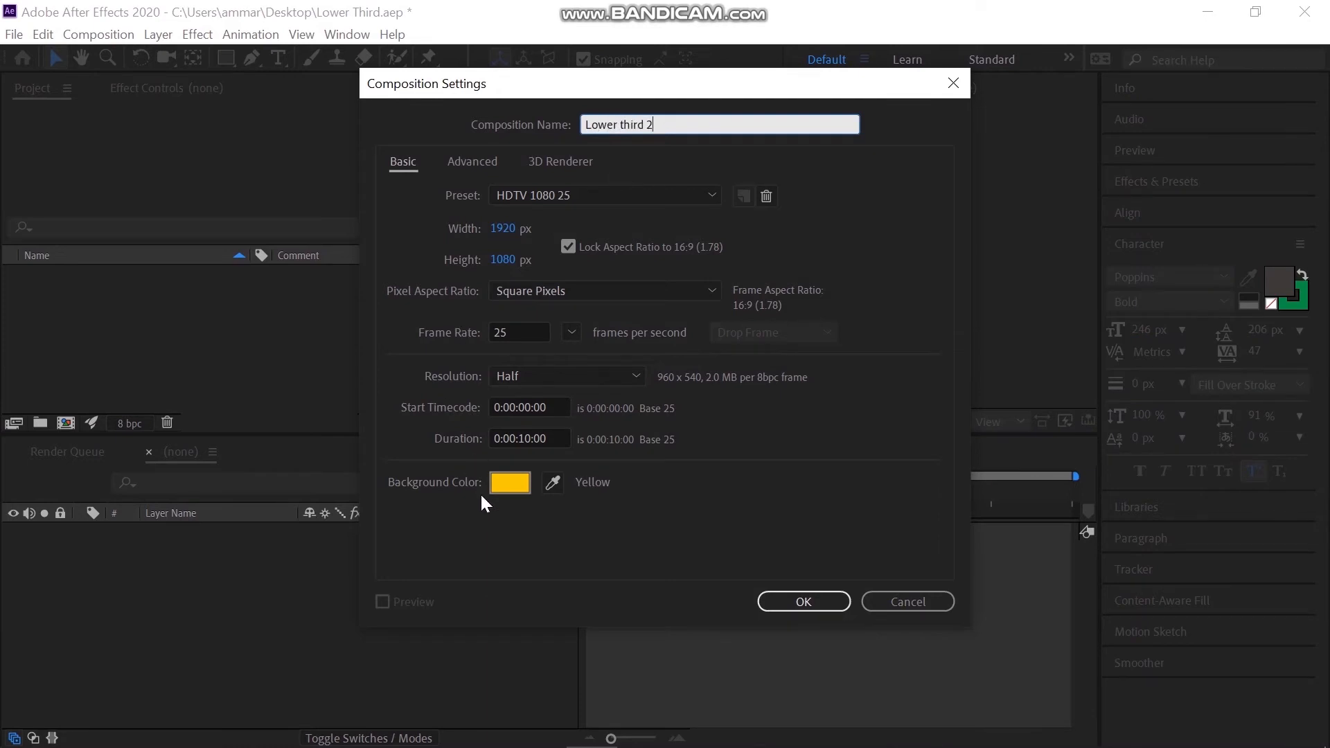
click(510, 482)
drag(519, 534, 432, 665)
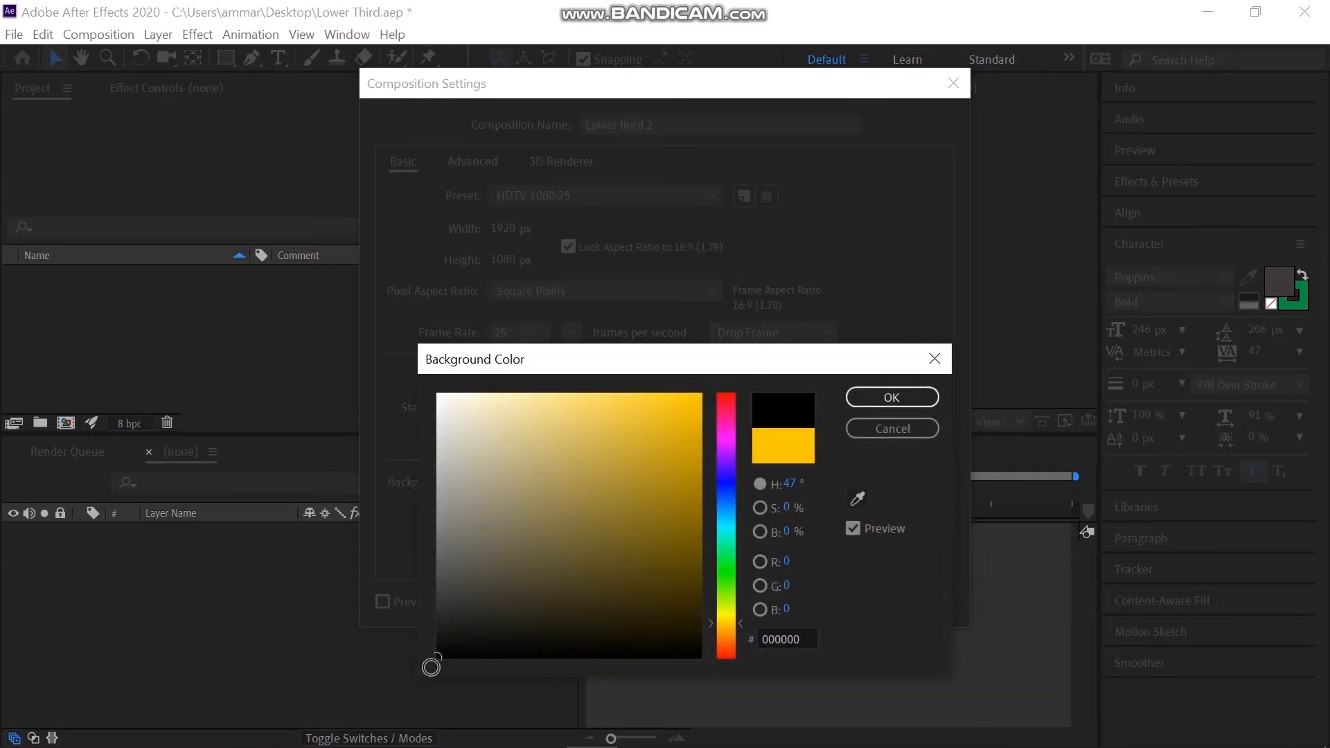
click(913, 397)
click(805, 596)
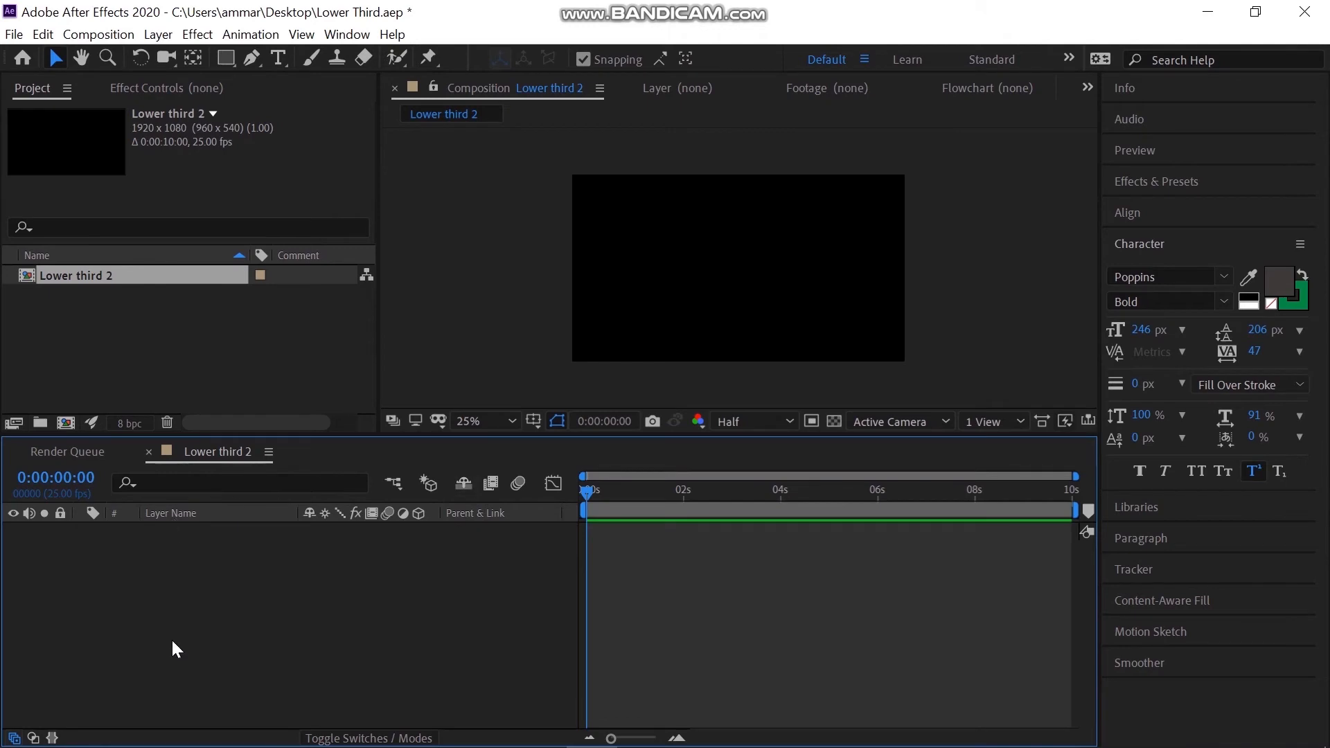
Add a text layer reading "Next Paradigm" in the upper part of the Lower third 2 composition
click(277, 59)
click(638, 244)
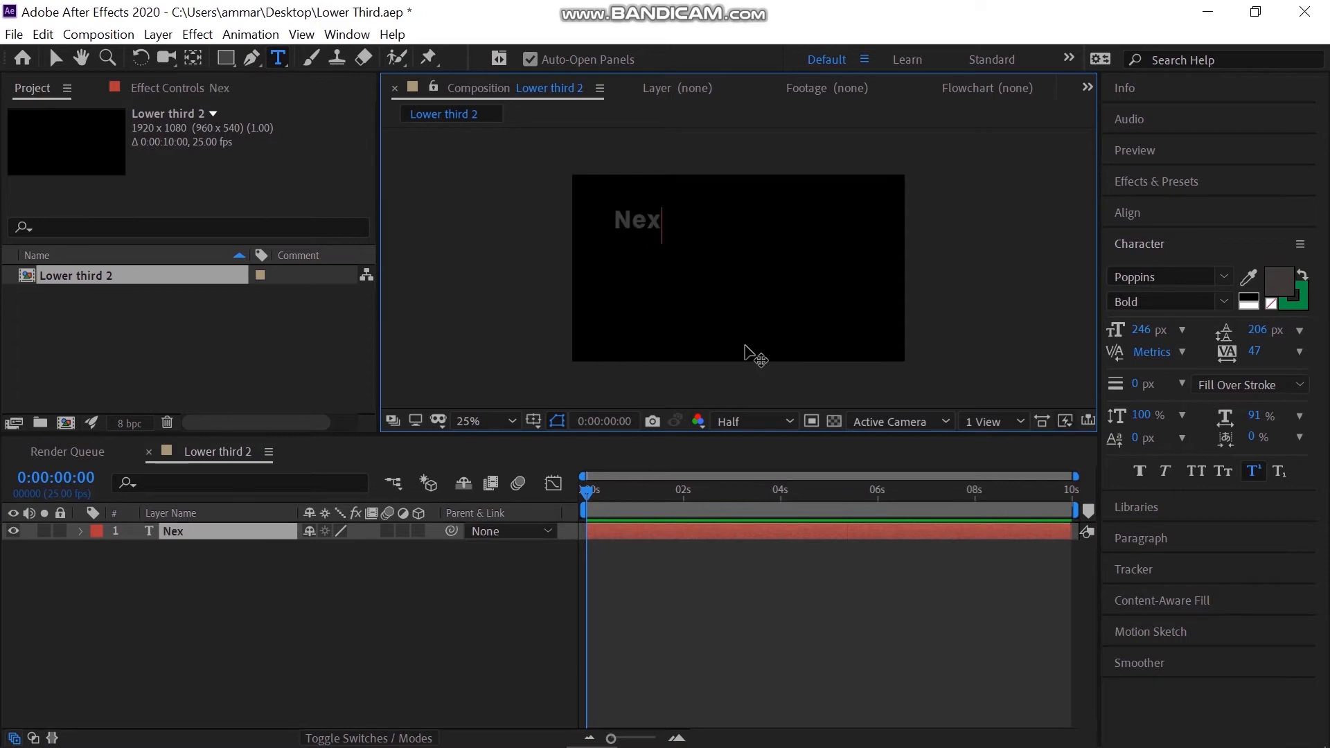
text(Next Paradigm)
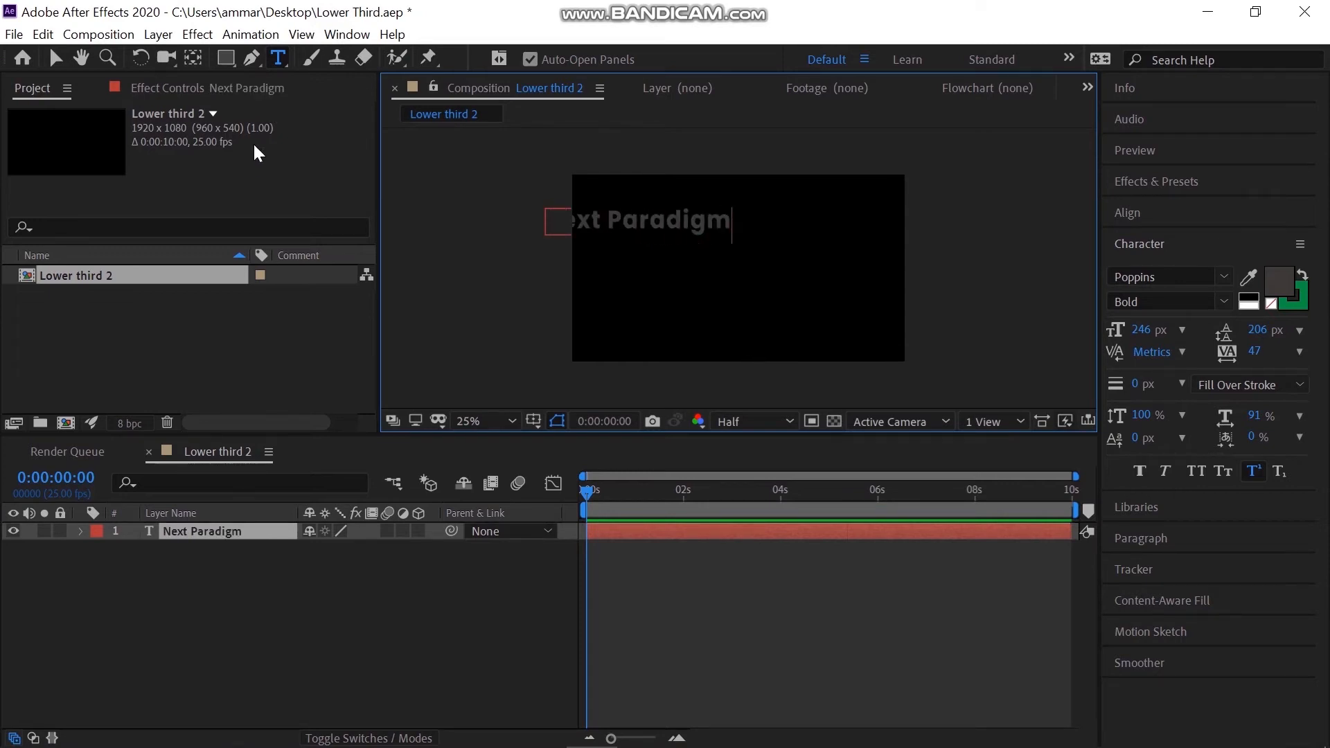
click(55, 58)
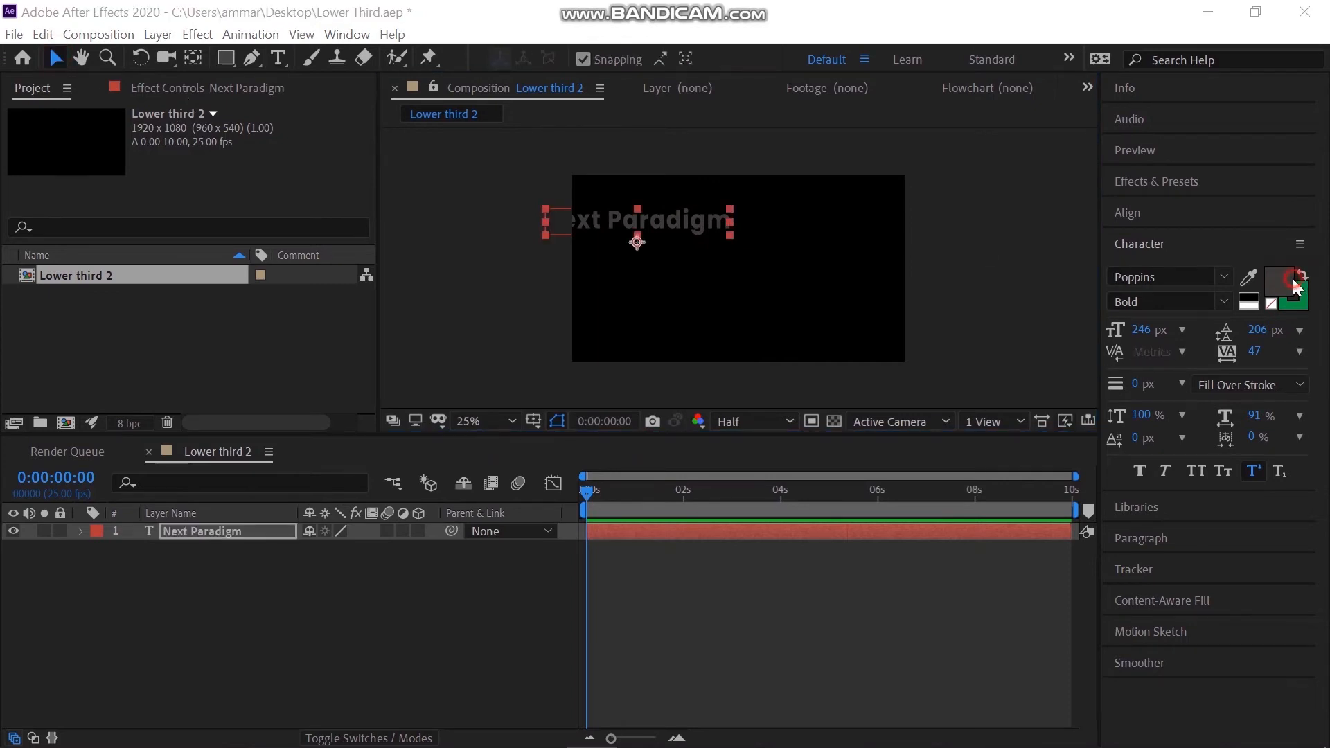
Set the title's fill color to off-white F7F4F4, move it fully inside the frame, and deselect it
click(1279, 281)
click(582, 464)
drag(601, 464, 438, 395)
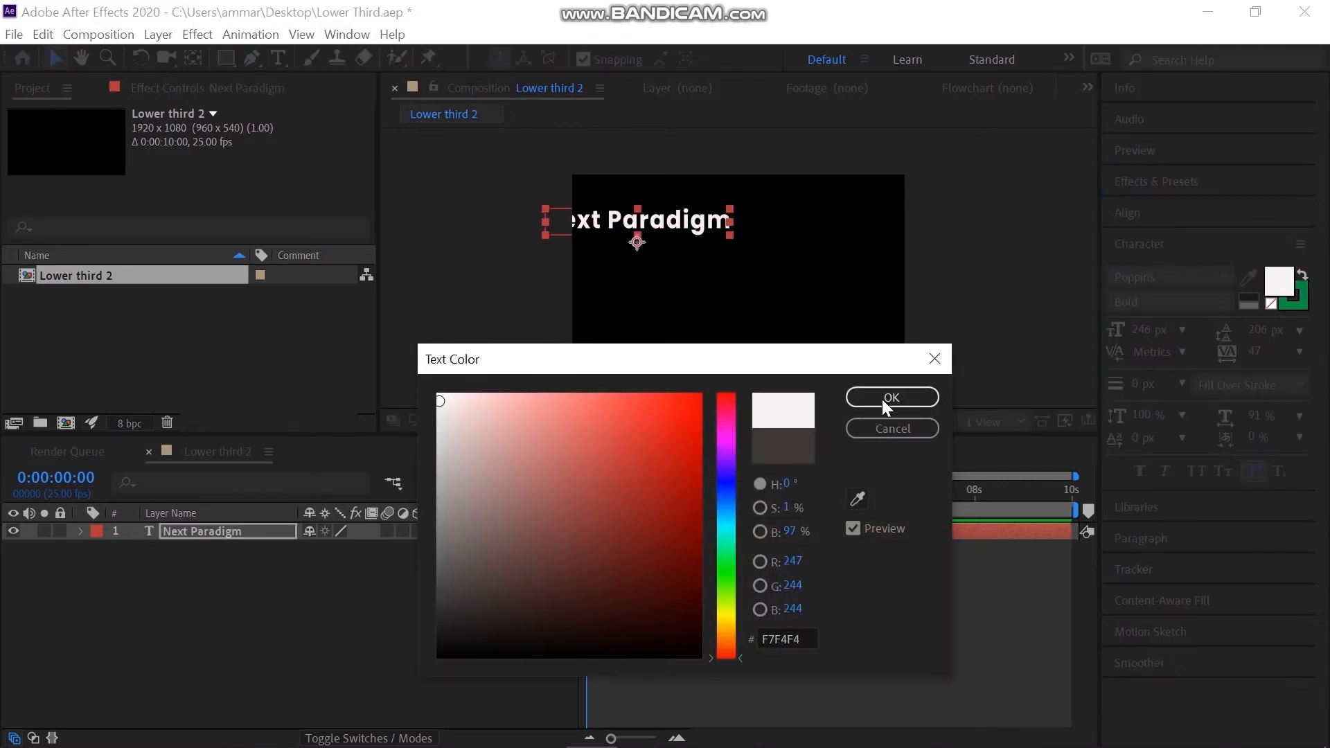
click(891, 397)
drag(658, 231, 720, 232)
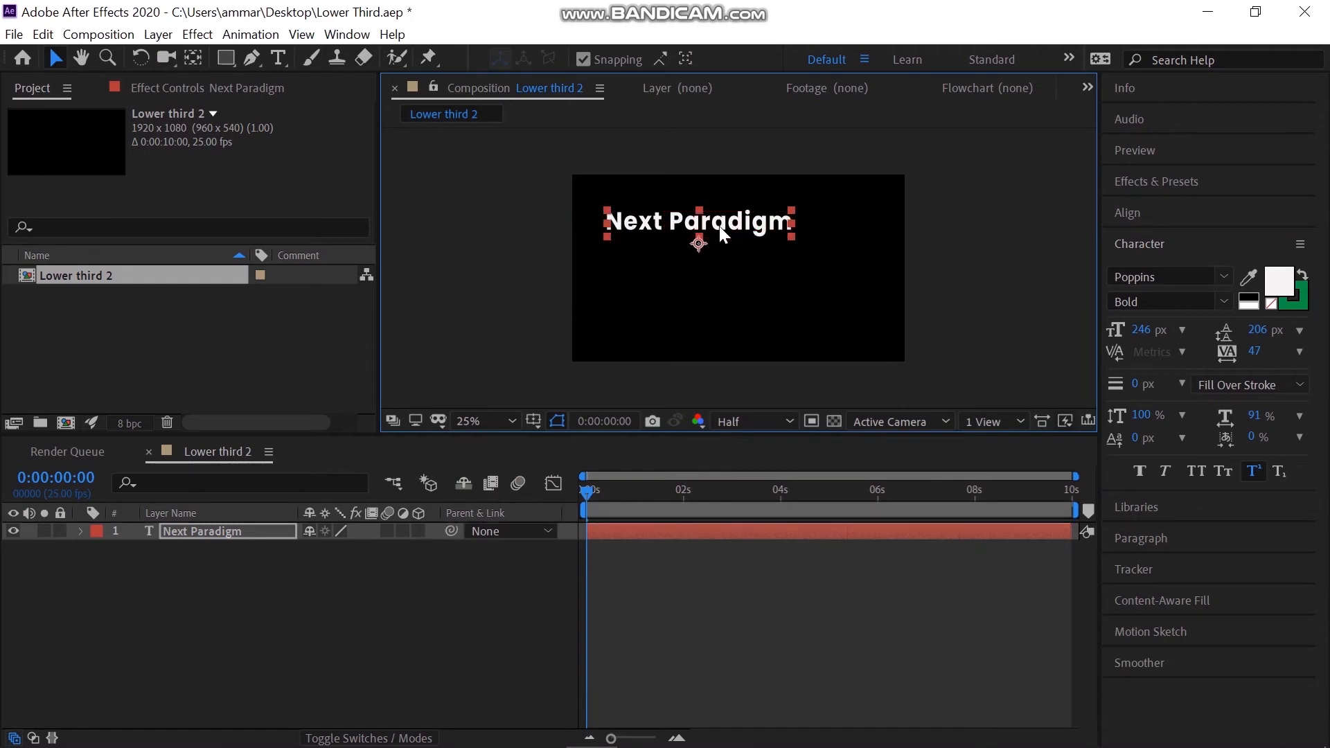
click(309, 600)
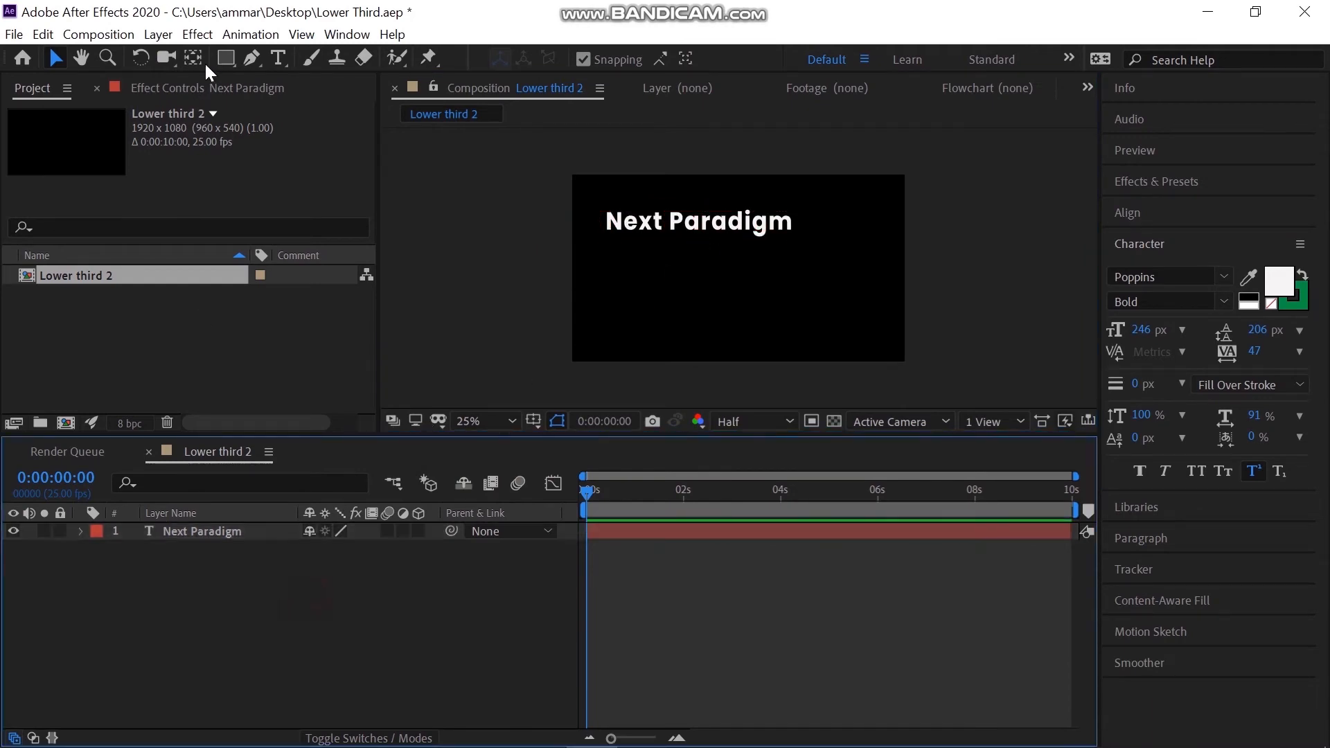
Add a second text layer reading "Subscribe Now" below the Next Paradigm title
click(286, 57)
click(670, 290)
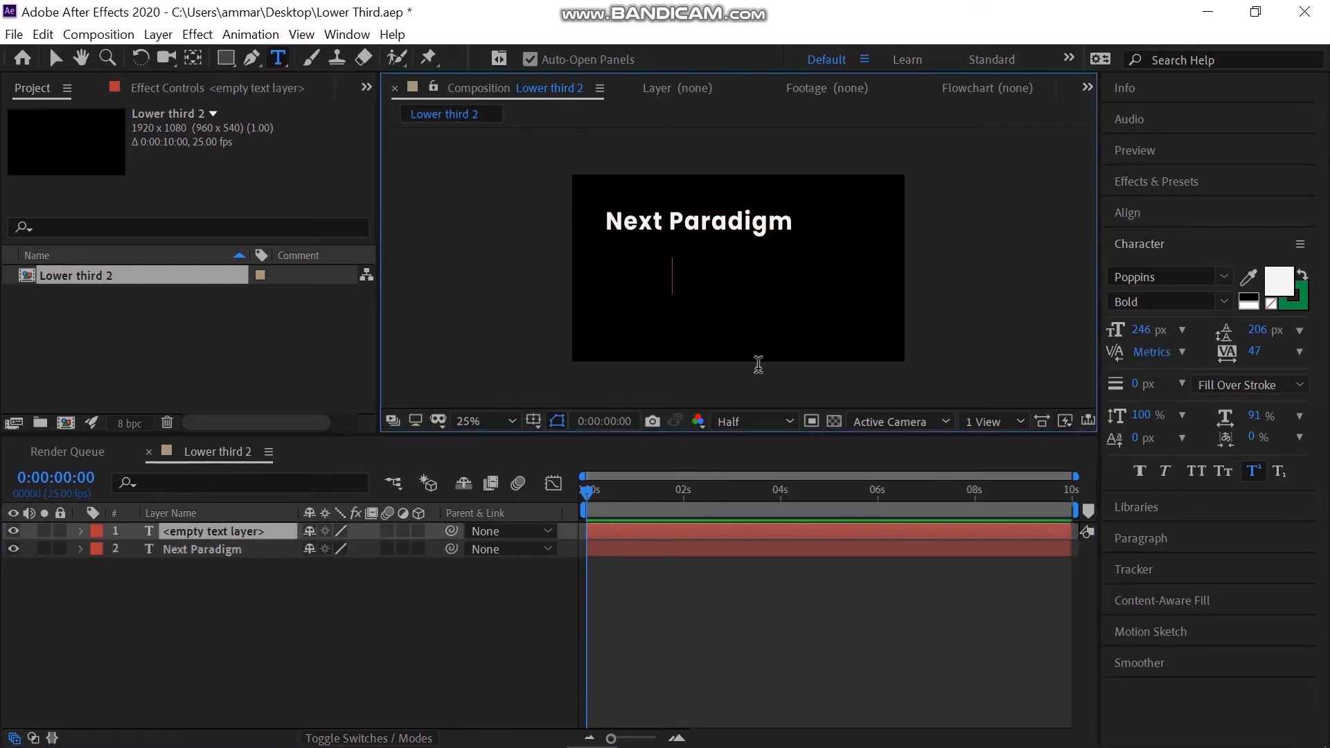
text(Subscribe Now)
click(55, 57)
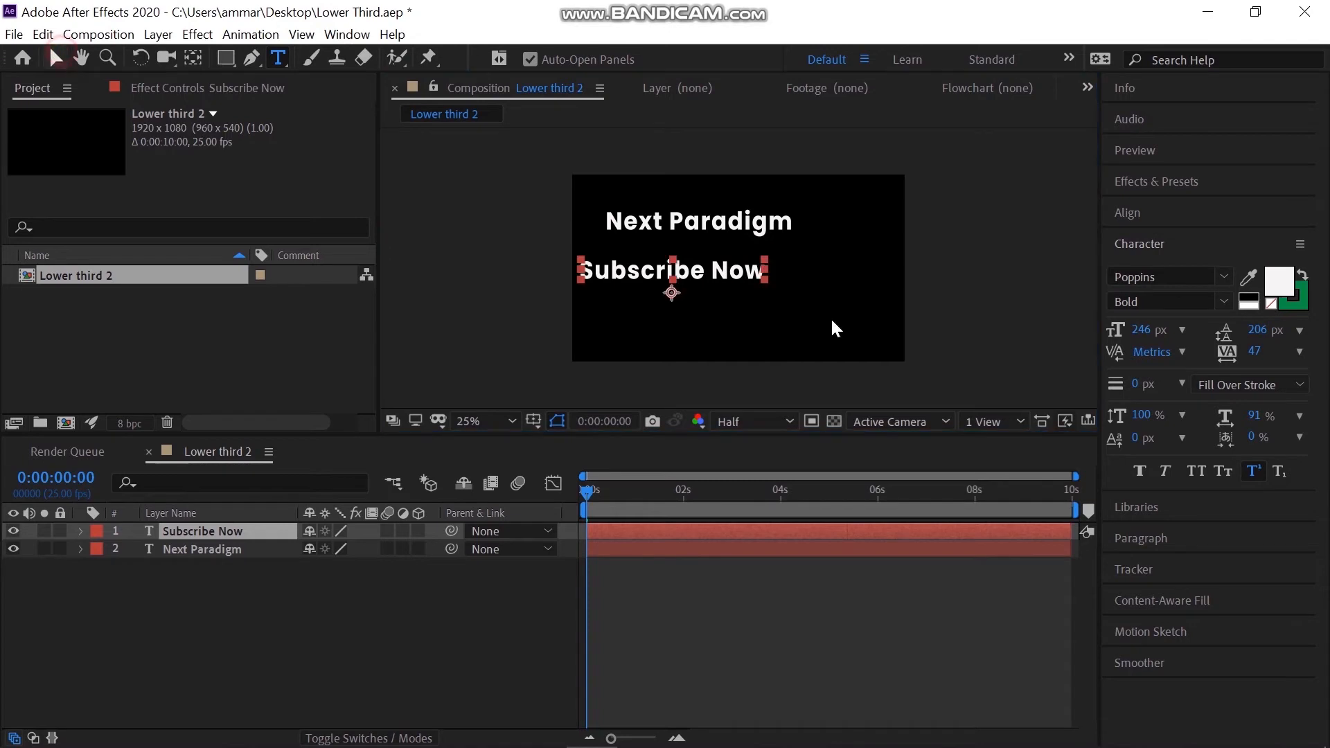
Change the Subscribe Now text's Poppins font style to Light
click(1224, 301)
click(1146, 461)
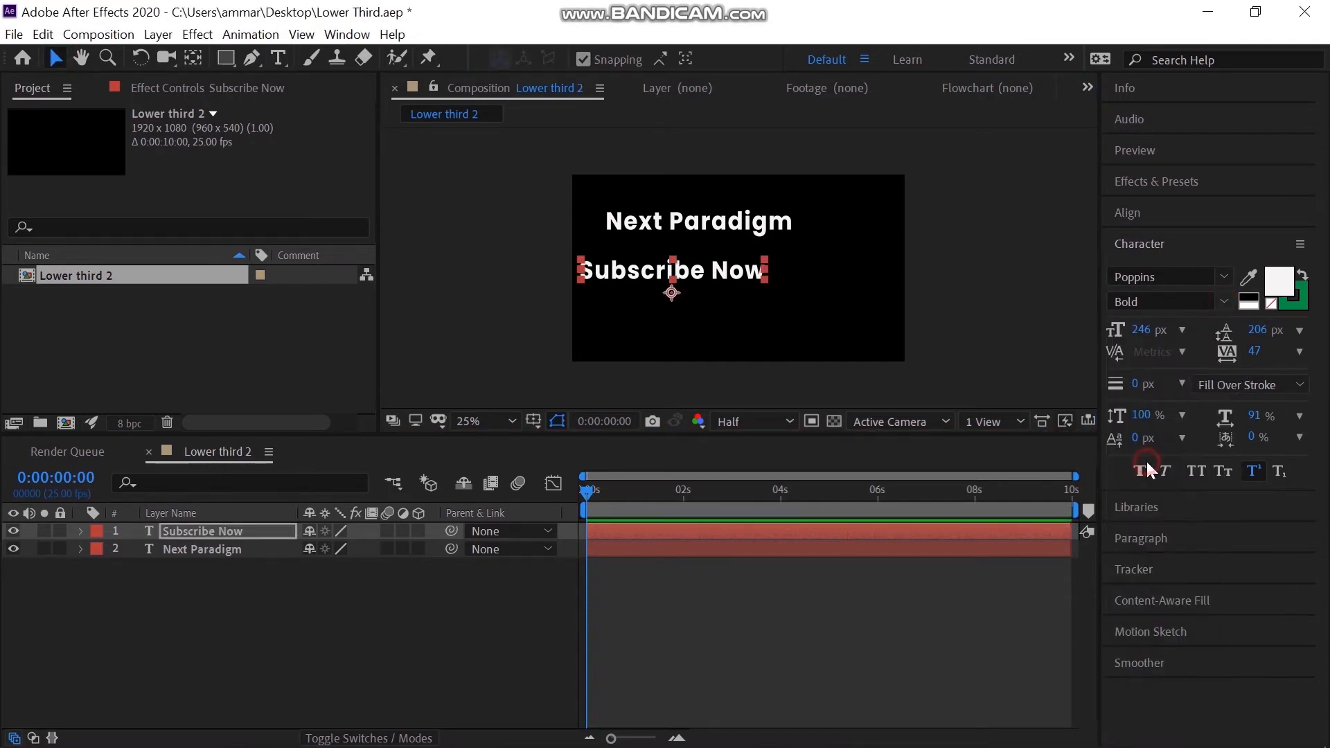
click(1226, 301)
click(1174, 244)
click(1219, 302)
click(1166, 412)
Move the Subscribe Now text up against the title's lower edge and reduce its size
drag(681, 290, 758, 256)
key(ctrl+alt+shift+comma)
key(ctrl+alt+shift+comma)
key(ctrl+alt+shift+comma)
key(ctrl+alt+shift+comma)
key(ctrl+alt+shift+comma)
key(ctrl+alt+shift+comma)
key(ctrl+alt+shift+comma)
key(ctrl+alt+shift+comma)
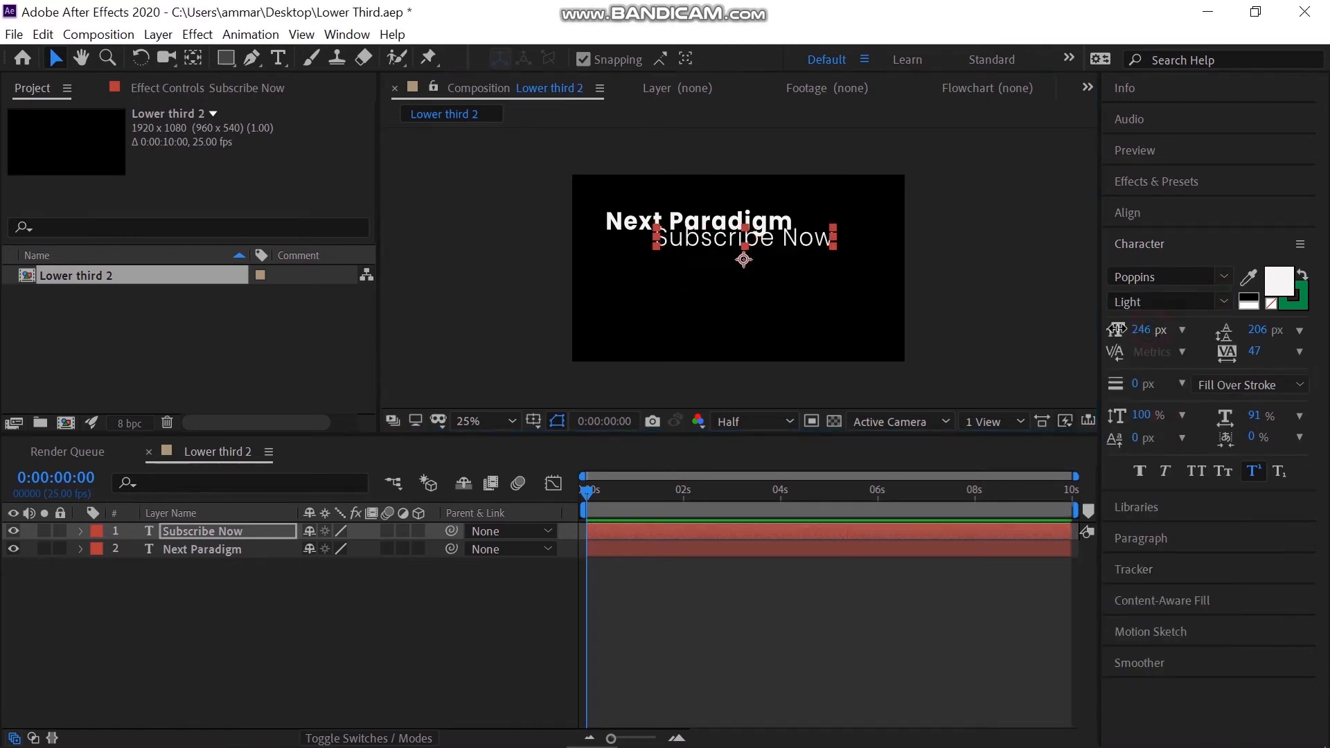